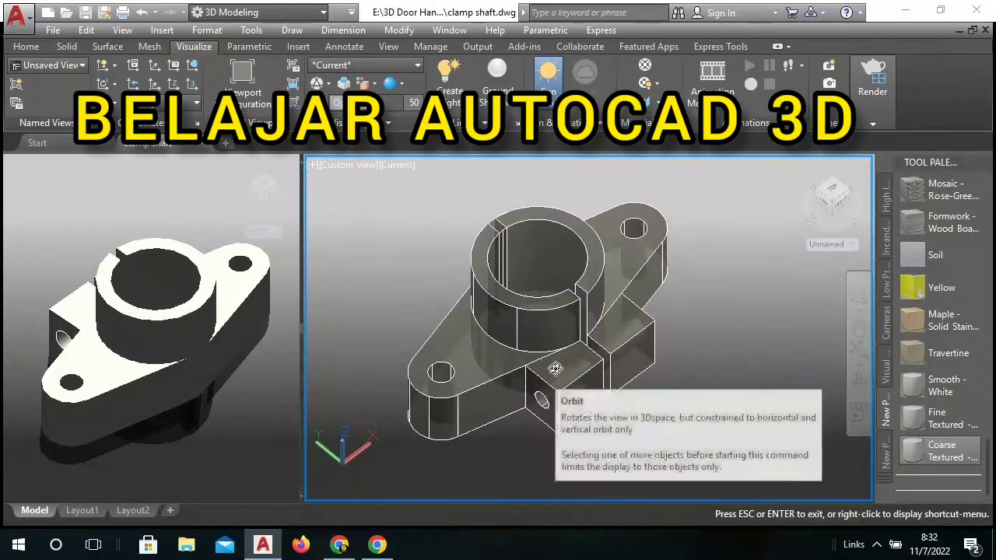
# Step: Orbit the finished clamp shaft model to view its underside
pyautogui.moveTo(544, 355)
pyautogui.mouseDown()
pyautogui.moveTo(488, 240)
pyautogui.moveTo(420, 253)
pyautogui.moveTo(382, 309)
pyautogui.mouseUp()
# Step: Draw a circle of diameter 20
pyautogui.write('c')
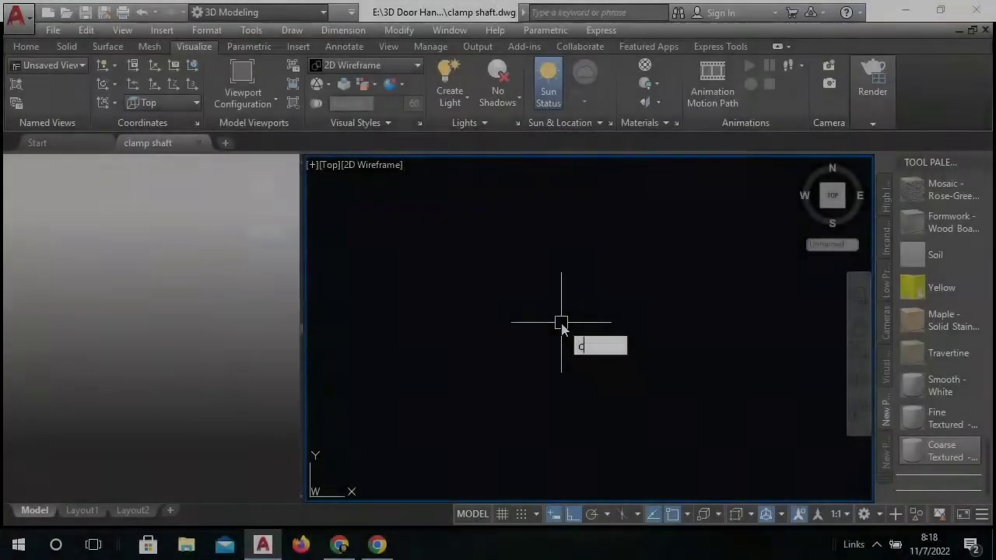
pyautogui.press('Return')
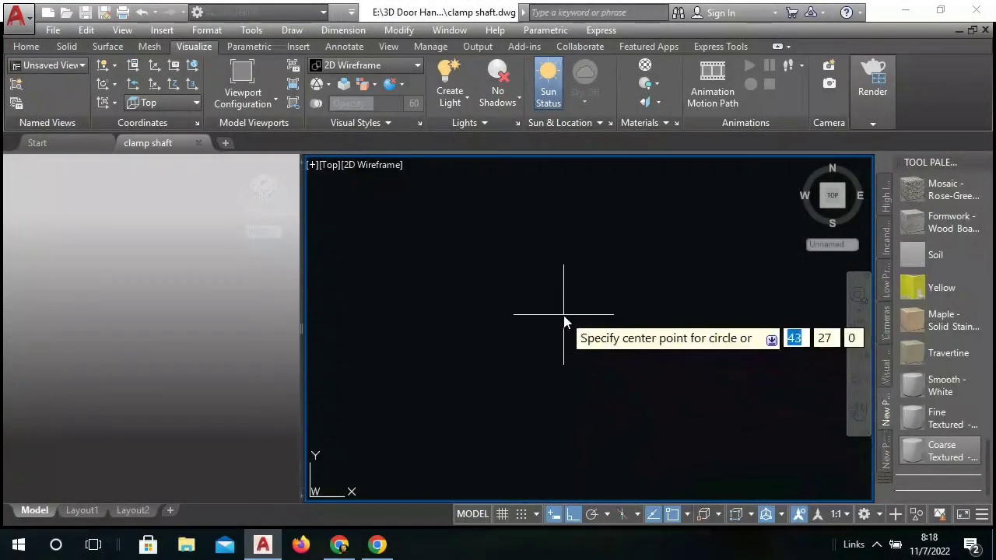
pyautogui.click(570, 323)
pyautogui.rightClick(627, 343)
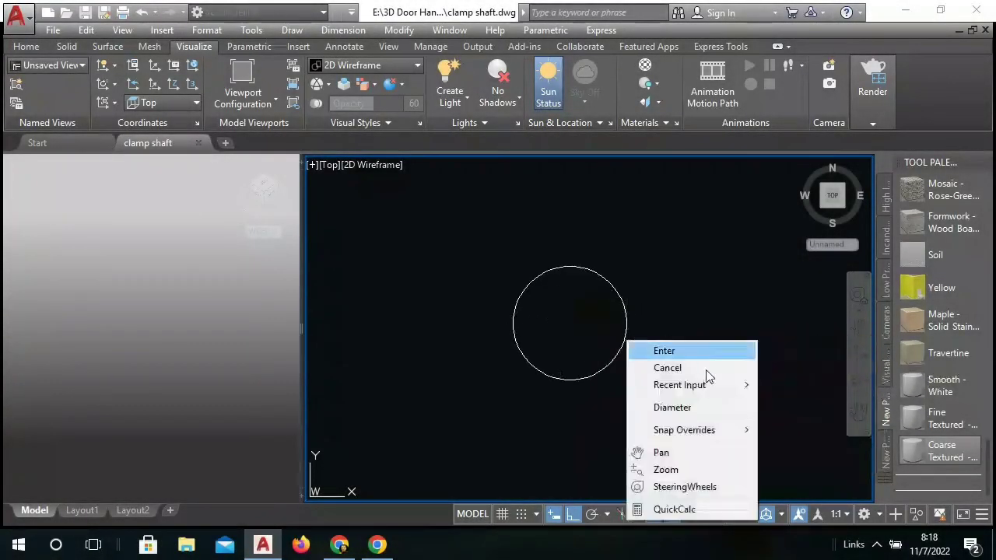
pyautogui.click(700, 409)
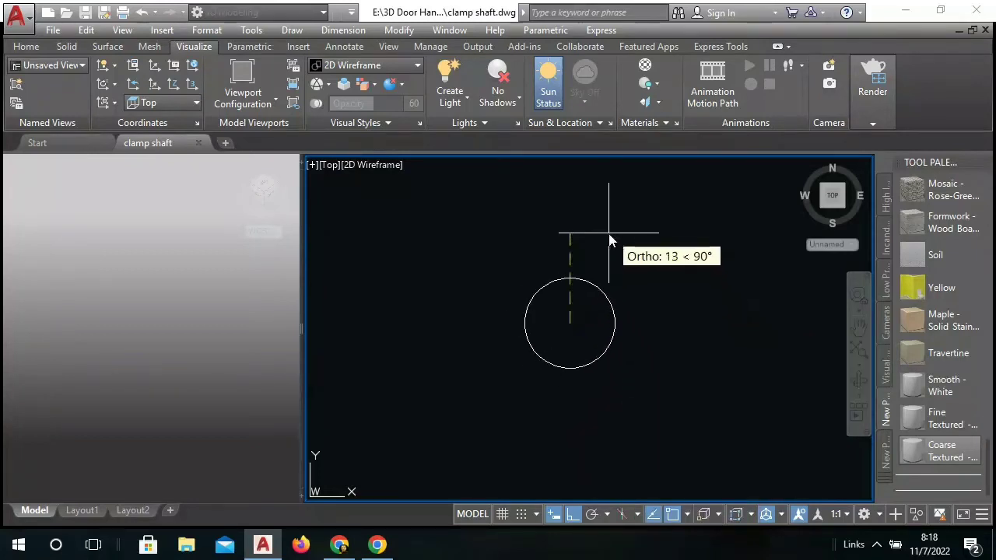
pyautogui.press('F8')
pyautogui.write('20')
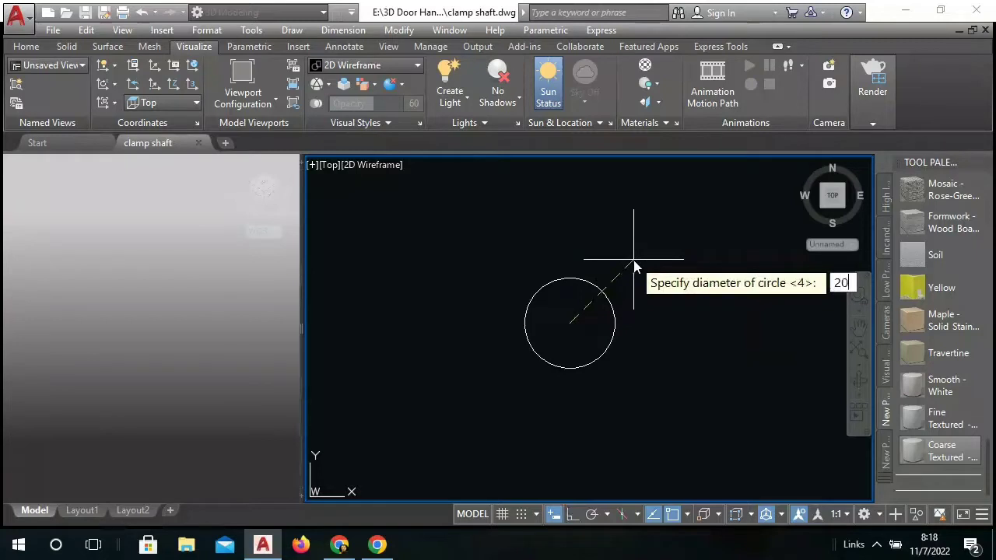
pyautogui.rightClick(634, 266)
pyautogui.click(671, 271)
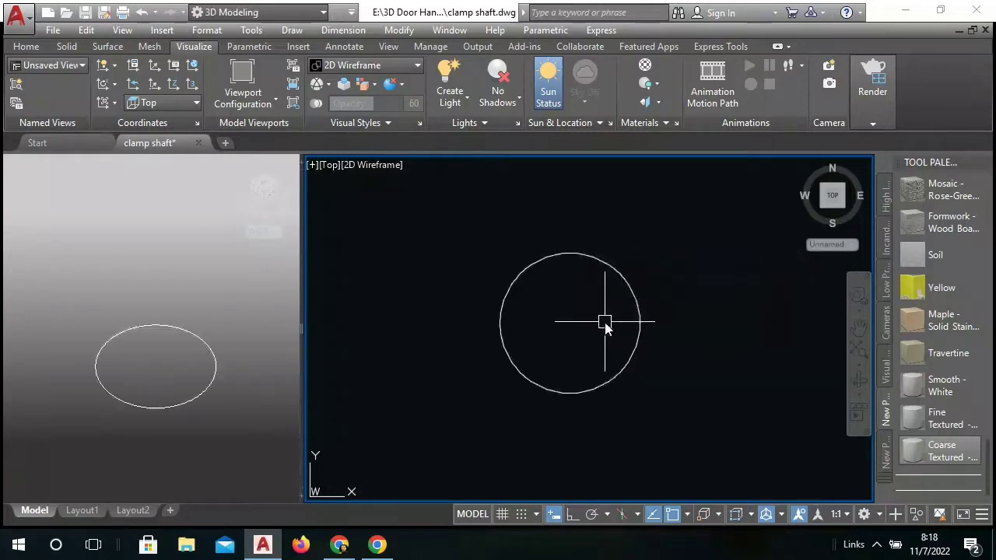
pyautogui.moveTo(605, 327)
pyautogui.mouseDown(button='middle')
pyautogui.moveTo(625, 304)
pyautogui.moveTo(589, 329)
pyautogui.mouseUp(button='middle')
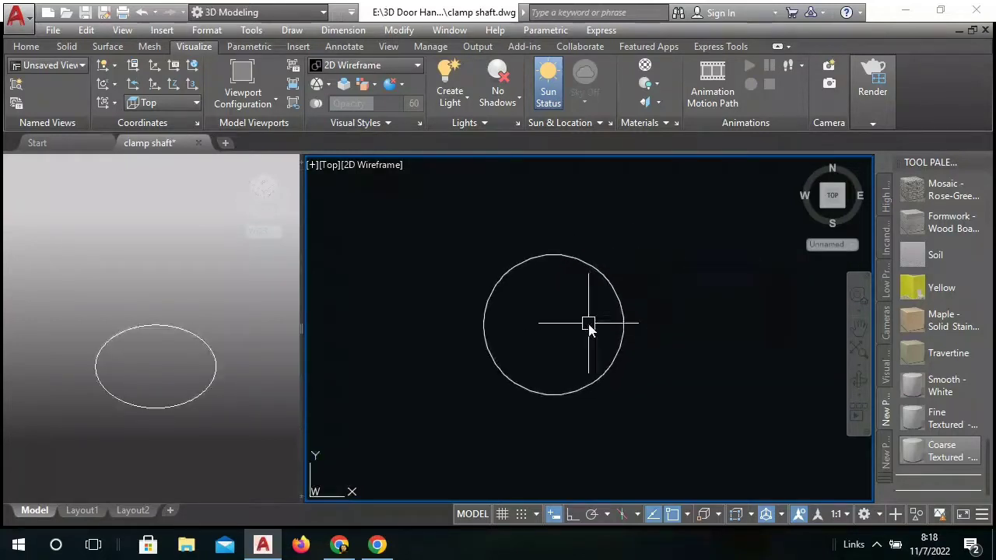
pyautogui.write('C')
# Step: Draw a concentric circle of diameter 10 at the same centre
pyautogui.press('Return')
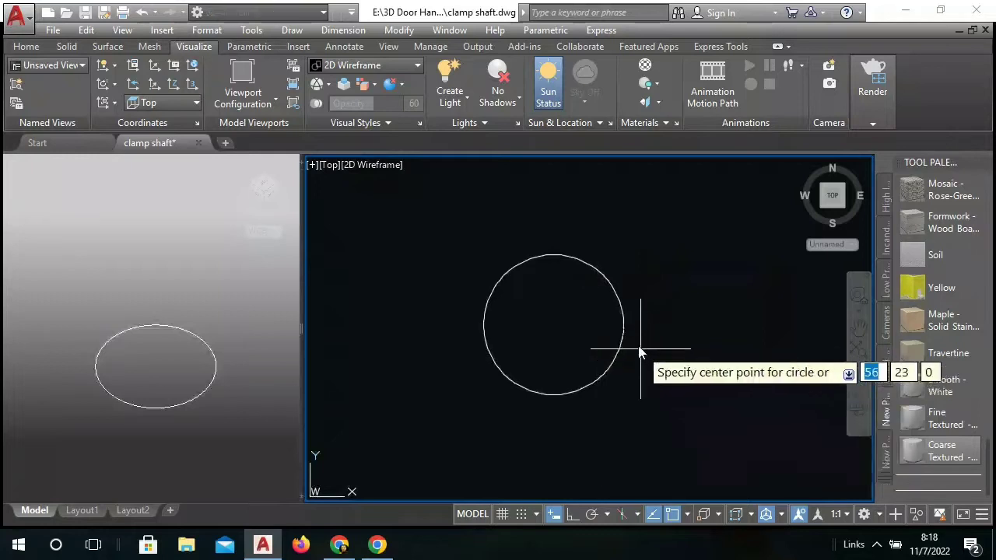
pyautogui.click(553, 325)
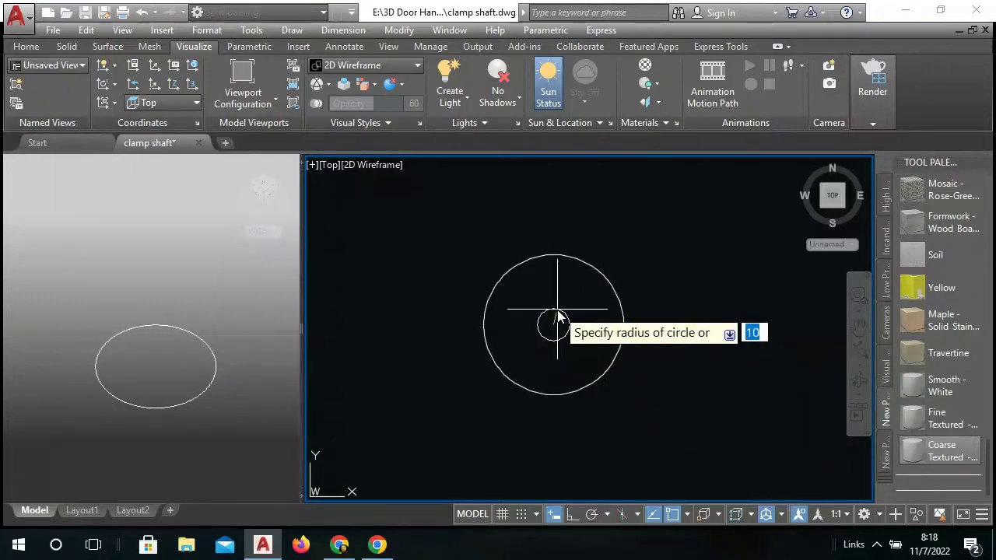
pyautogui.rightClick(557, 313)
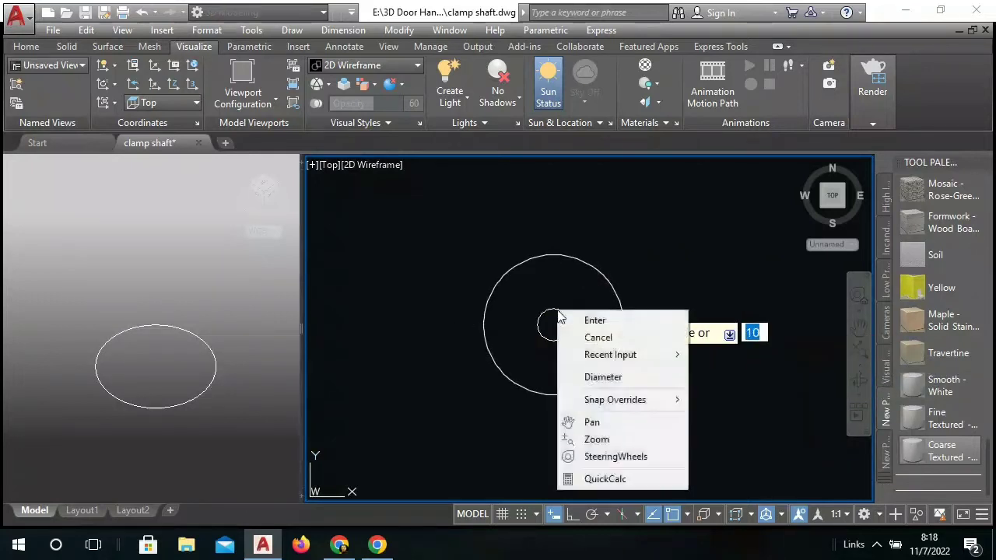
pyautogui.click(614, 378)
pyautogui.write('10')
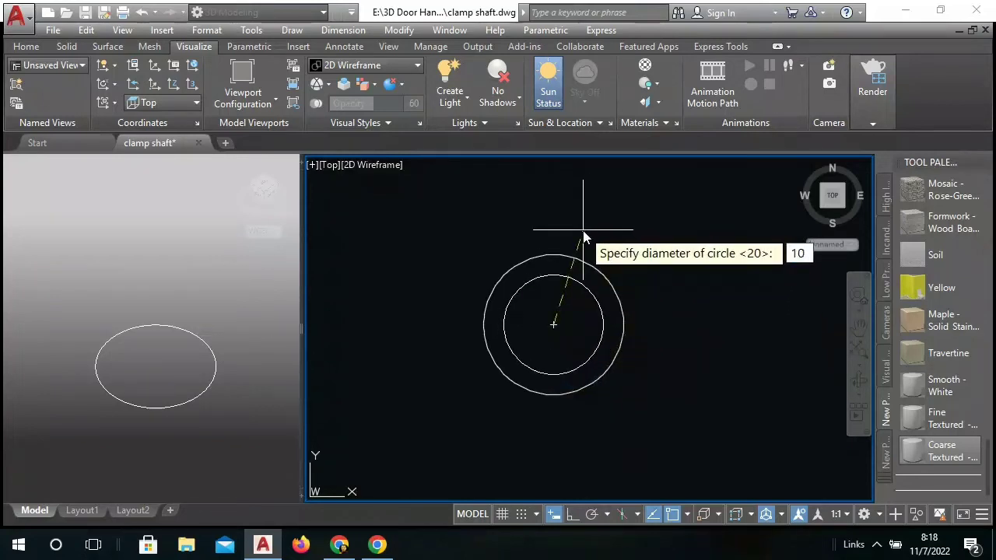
pyautogui.rightClick(585, 237)
pyautogui.click(606, 243)
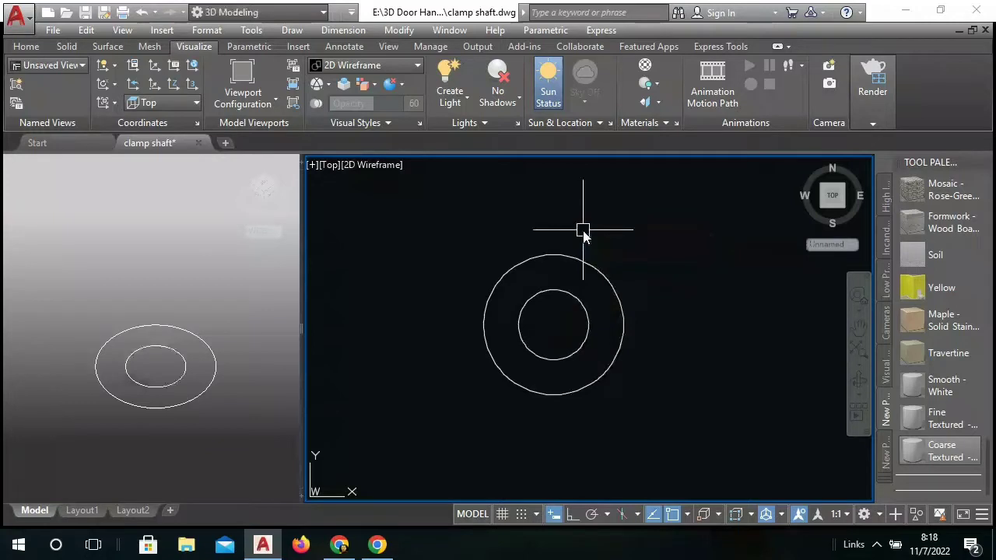
pyautogui.write('M')
pyautogui.press('Return')
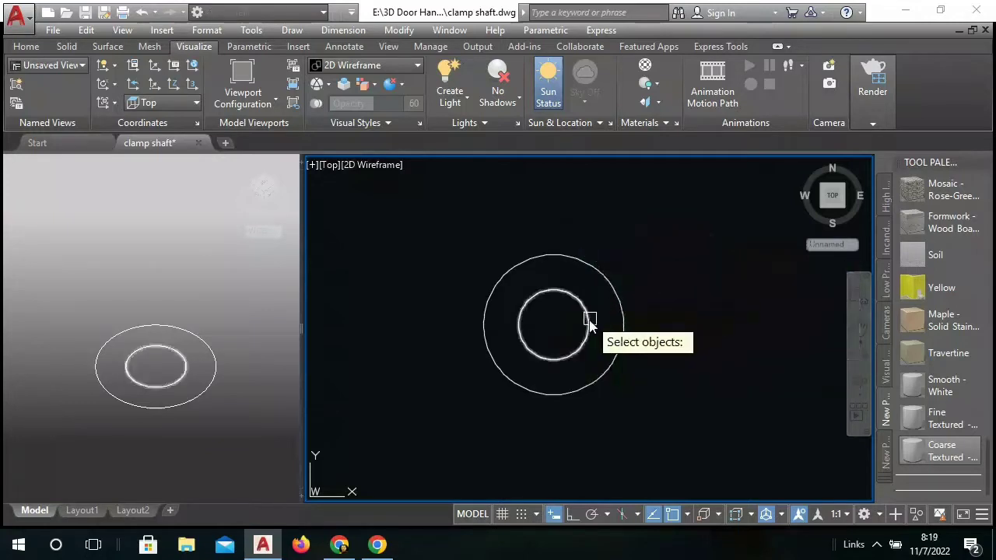
# Step: Move the diameter-10 circle horizontally 20 units to the right, using Ortho
pyautogui.click(588, 316)
pyautogui.rightClick(585, 238)
pyautogui.click(620, 248)
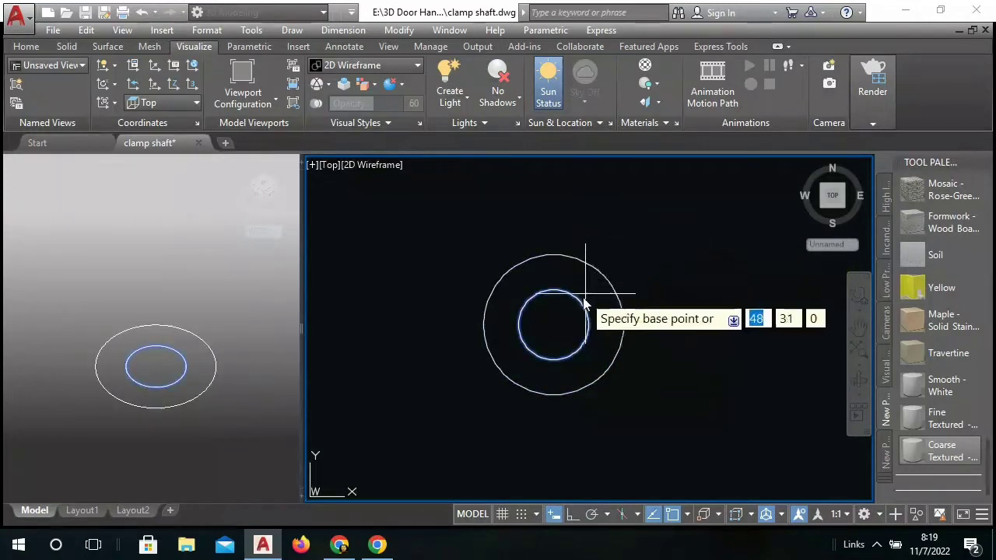
pyautogui.click(553, 323)
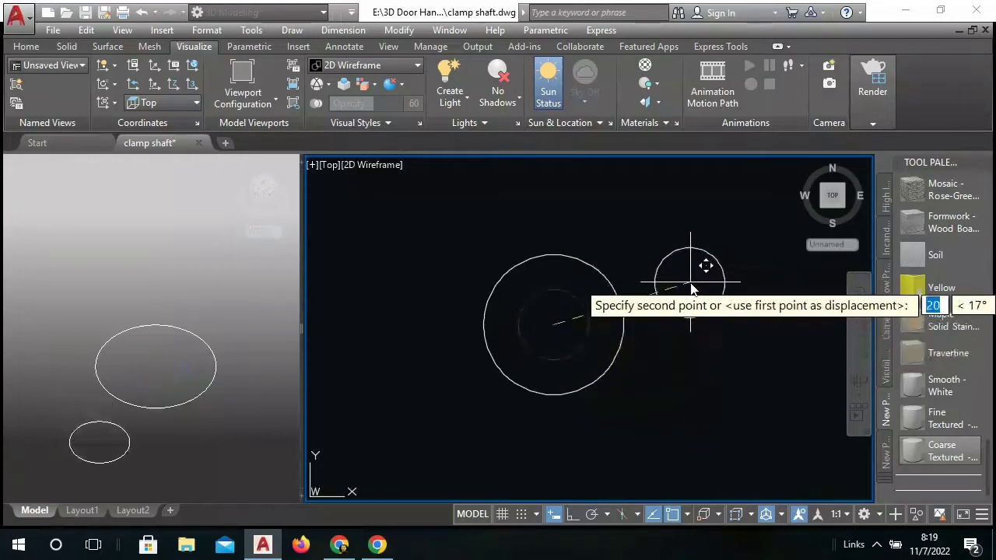
pyautogui.press('F8')
pyautogui.write('2')
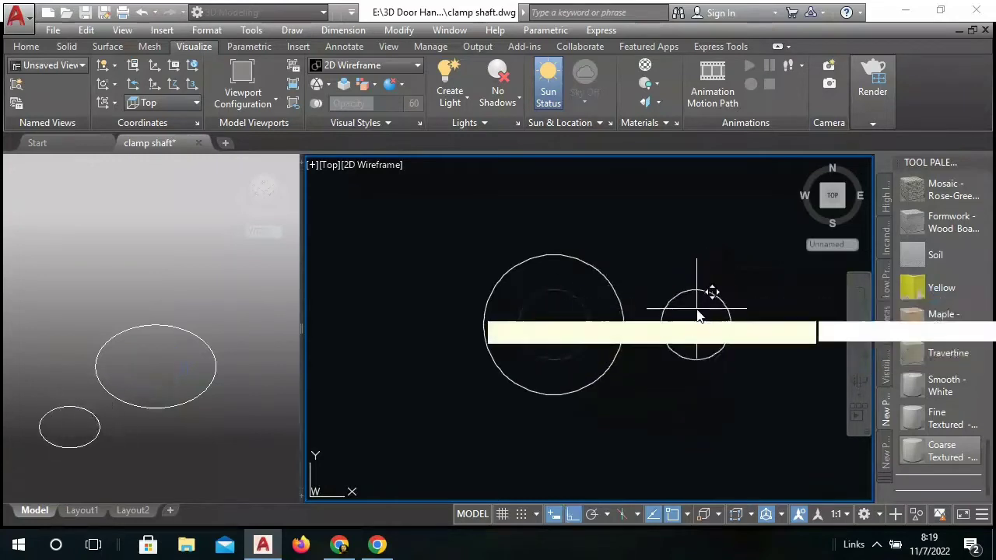
pyautogui.write('0')
pyautogui.rightClick(699, 316)
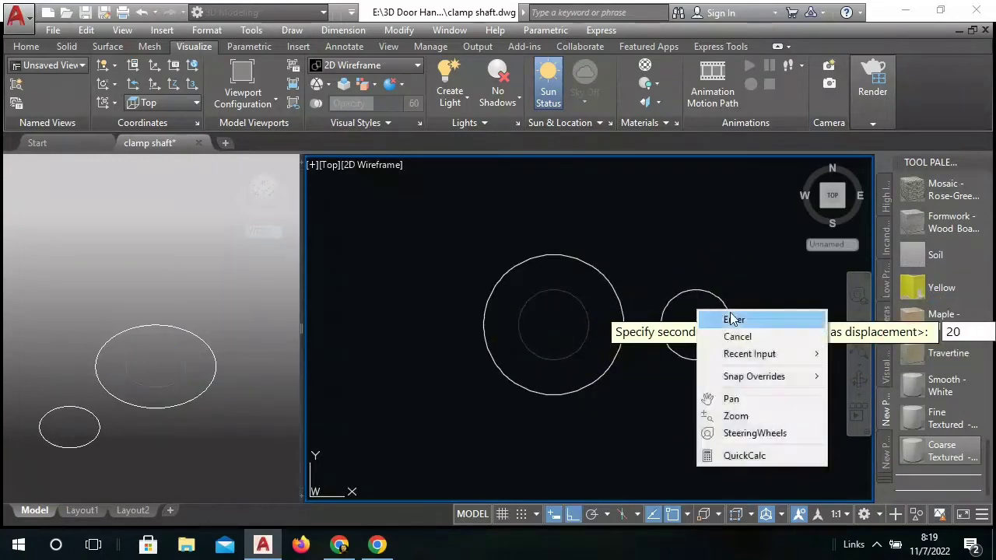
pyautogui.click(731, 319)
pyautogui.moveTo(622, 337); pyautogui.dragTo(612, 321, button='middle')
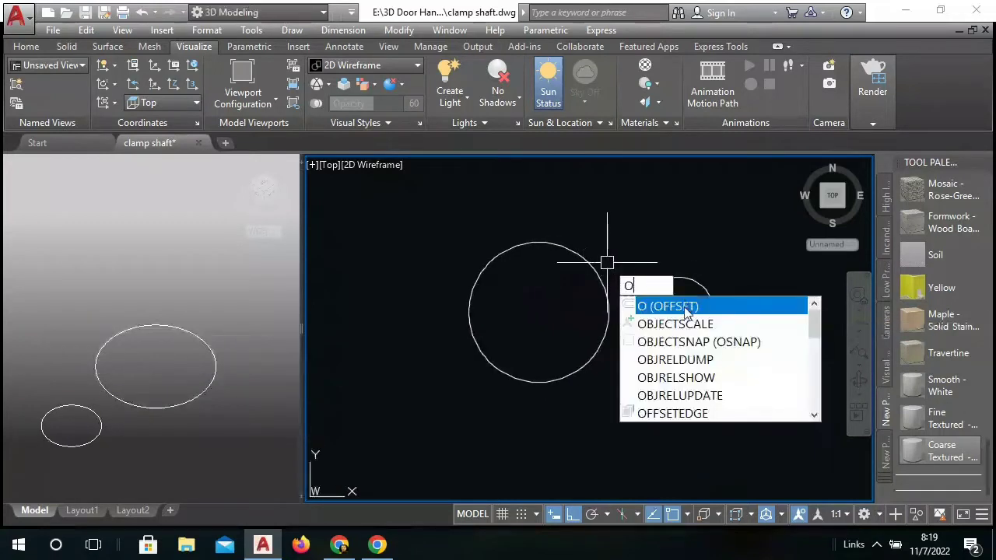
# Step: Offset the large circle 2.5 units inward to make a concentric inner circle
pyautogui.click(687, 314)
pyautogui.write('2.5')
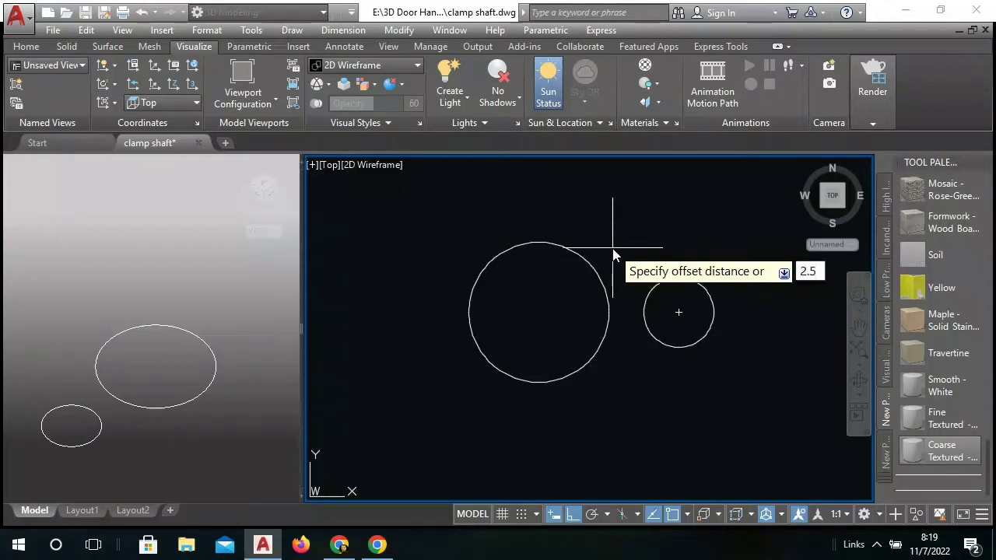
pyautogui.rightClick(613, 253)
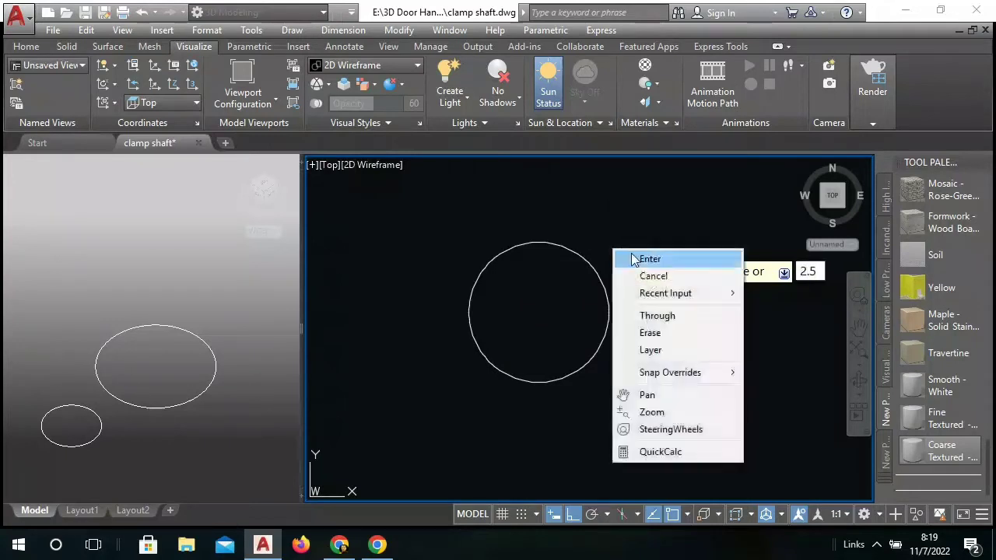
pyautogui.click(622, 258)
pyautogui.click(584, 264)
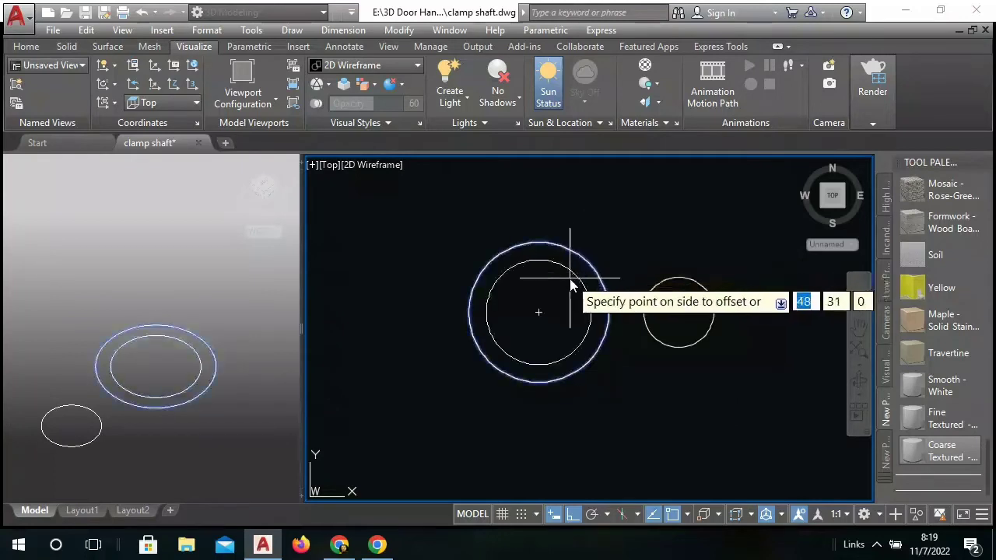
pyautogui.click(571, 276)
pyautogui.rightClick(583, 227)
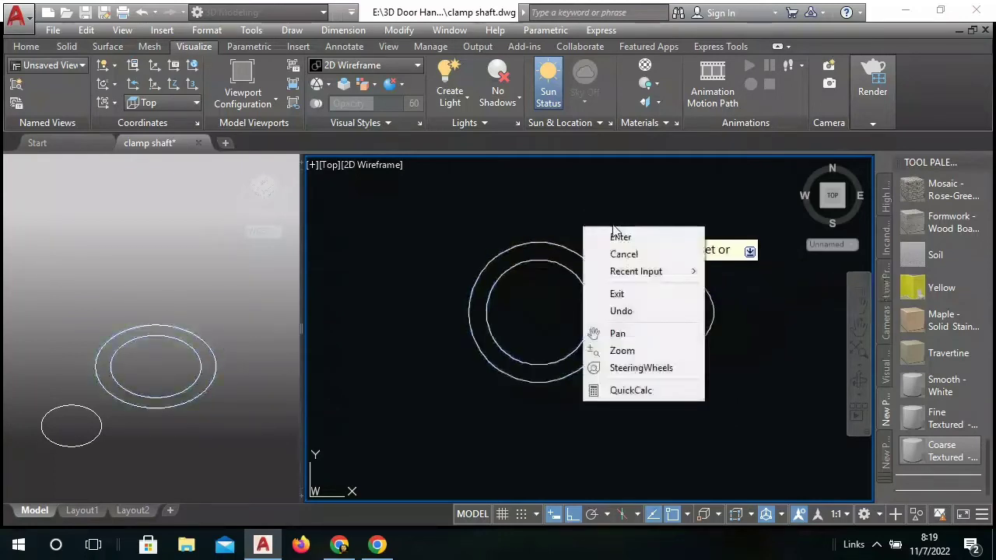
pyautogui.click(617, 238)
pyautogui.moveTo(614, 239); pyautogui.dragTo(585, 240, button='middle')
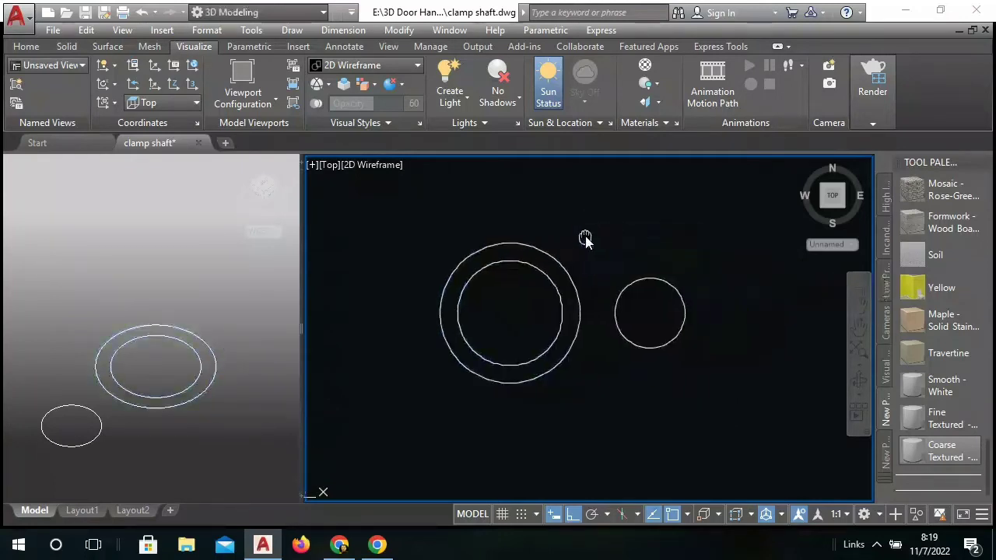
# Step: Draw a line tangent to the tops of the small circle and the large outer circle
pyautogui.write('l')
pyautogui.press('Return')
pyautogui.write('tan')
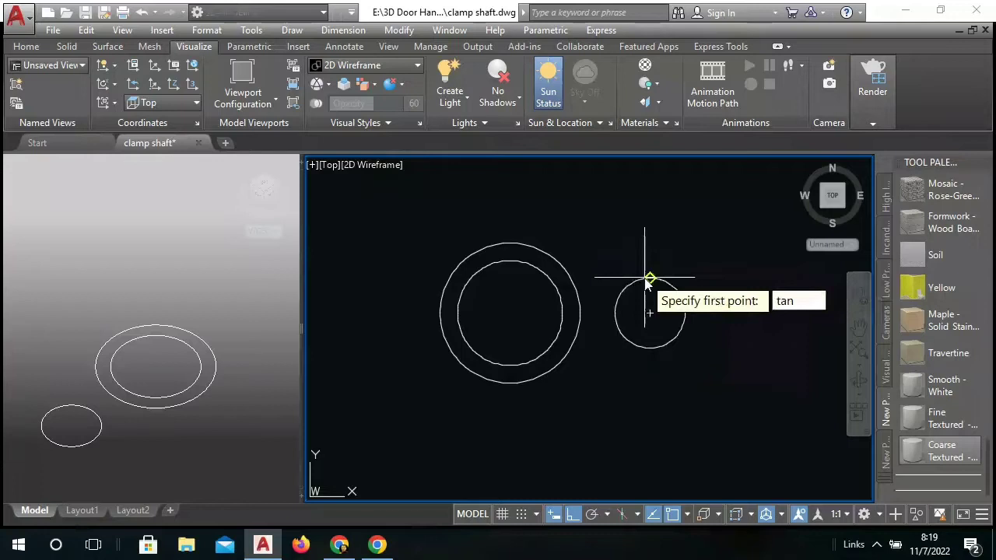
pyautogui.rightClick(646, 283)
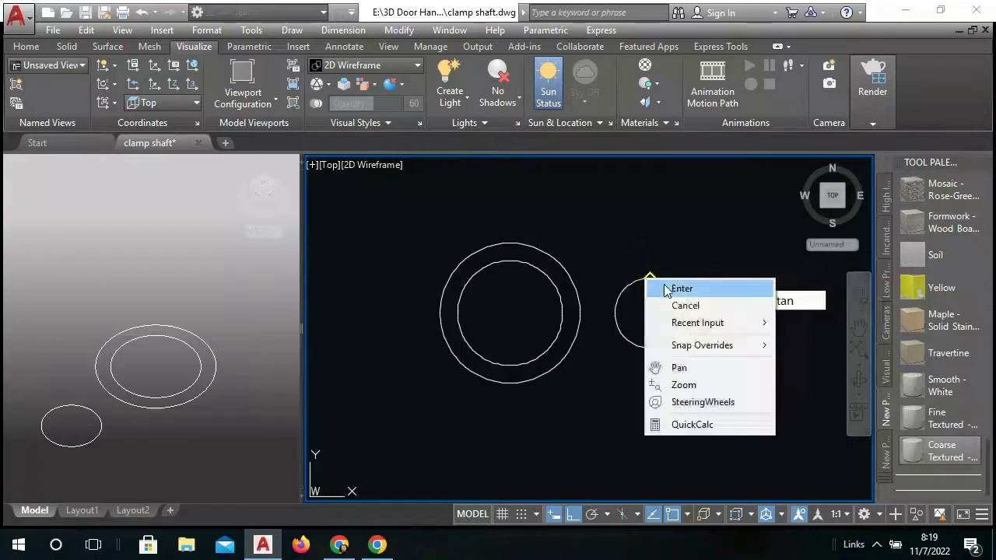
pyautogui.click(657, 285)
pyautogui.click(639, 283)
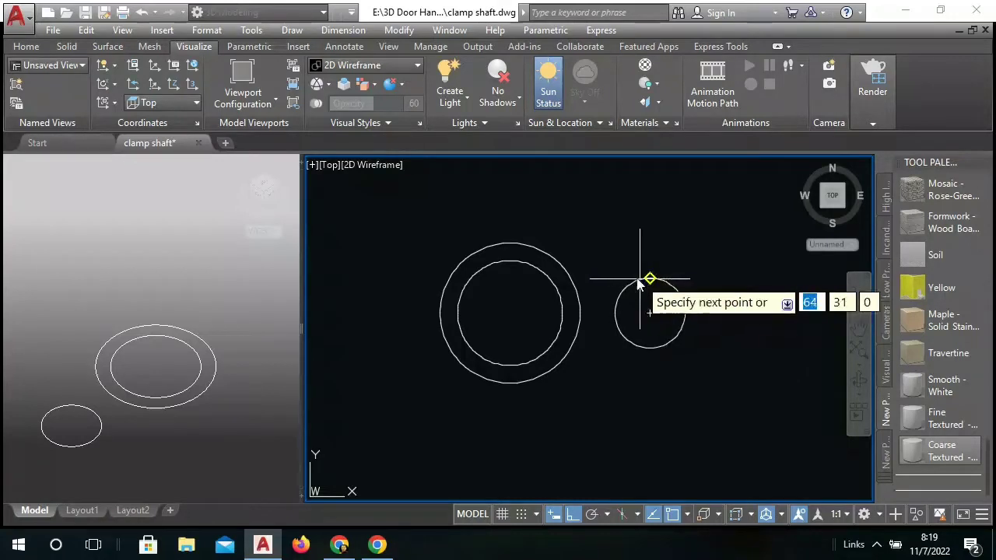
pyautogui.click(533, 254)
pyautogui.rightClick(531, 251)
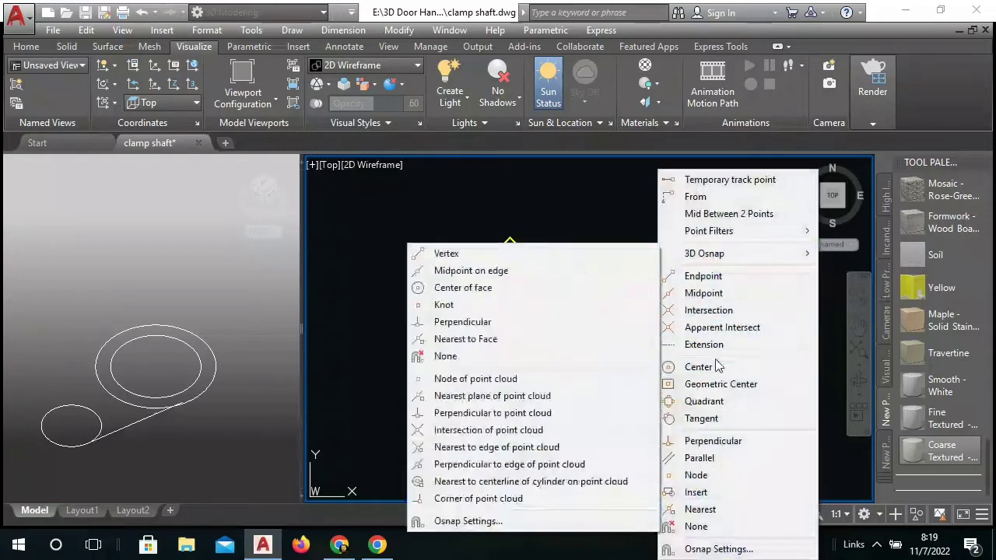
pyautogui.click(710, 417)
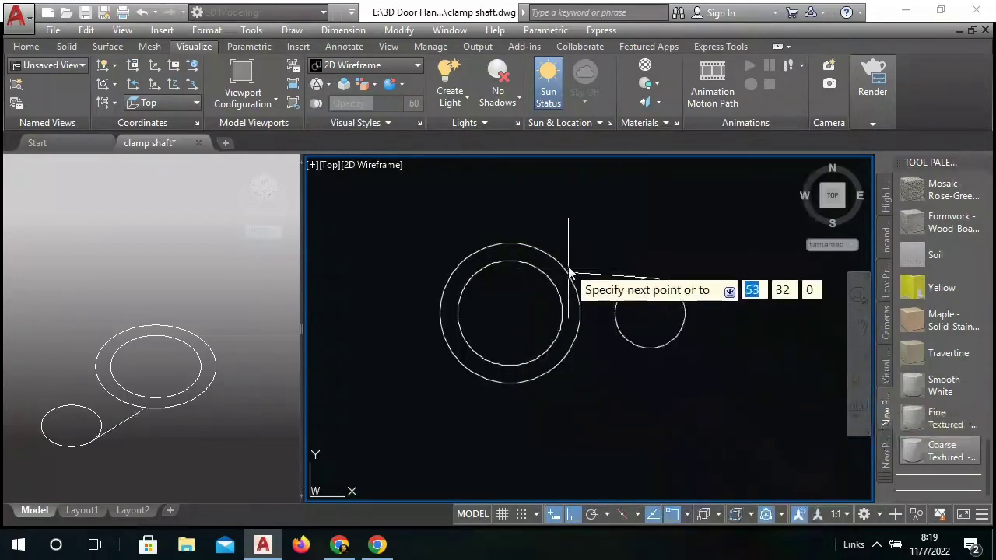
pyautogui.click(553, 253)
pyautogui.press('Return')
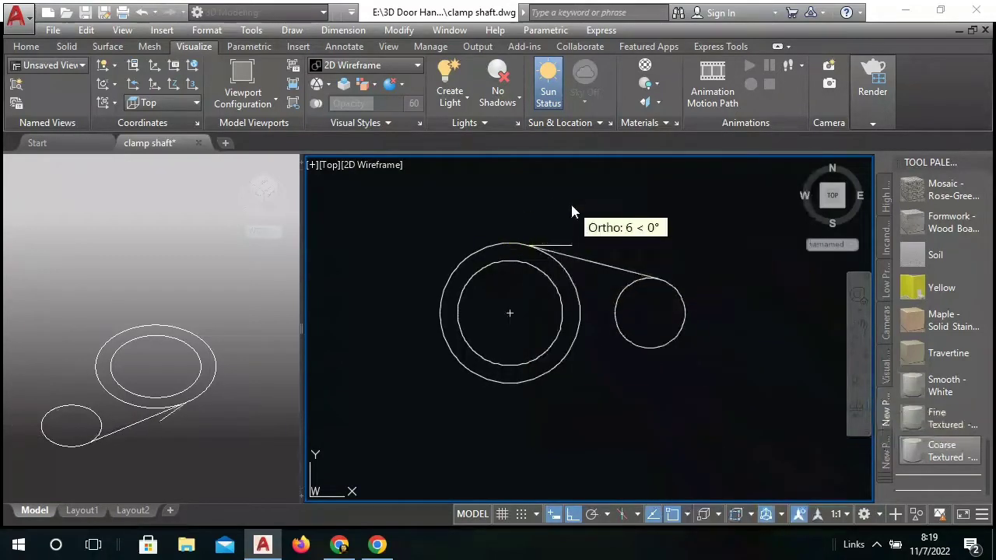
pyautogui.rightClick(571, 210)
pyautogui.click(606, 216)
pyautogui.moveTo(600, 241); pyautogui.dragTo(621, 233, button='middle')
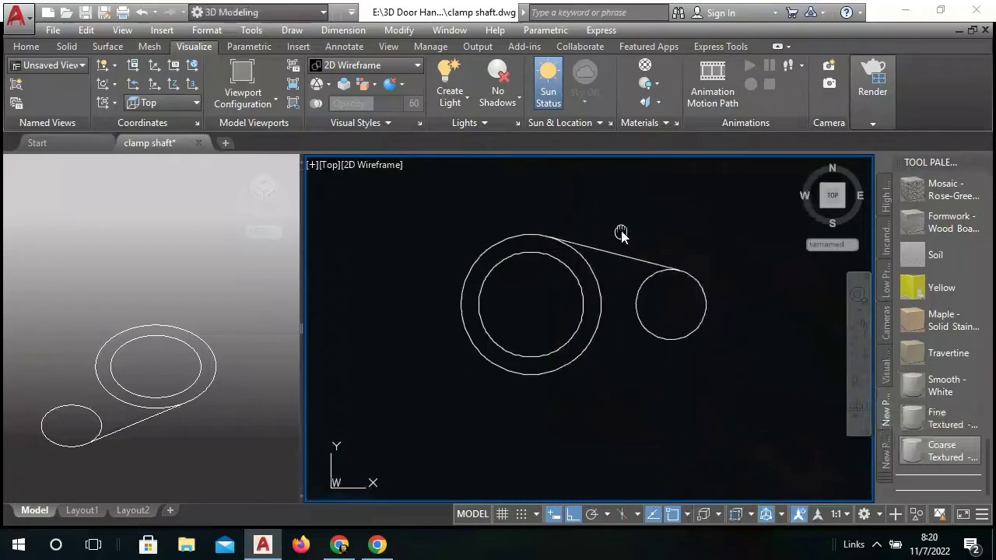
# Step: Mirror the tangent line about the axis through both circle centres, keeping the original
pyautogui.write('mi')
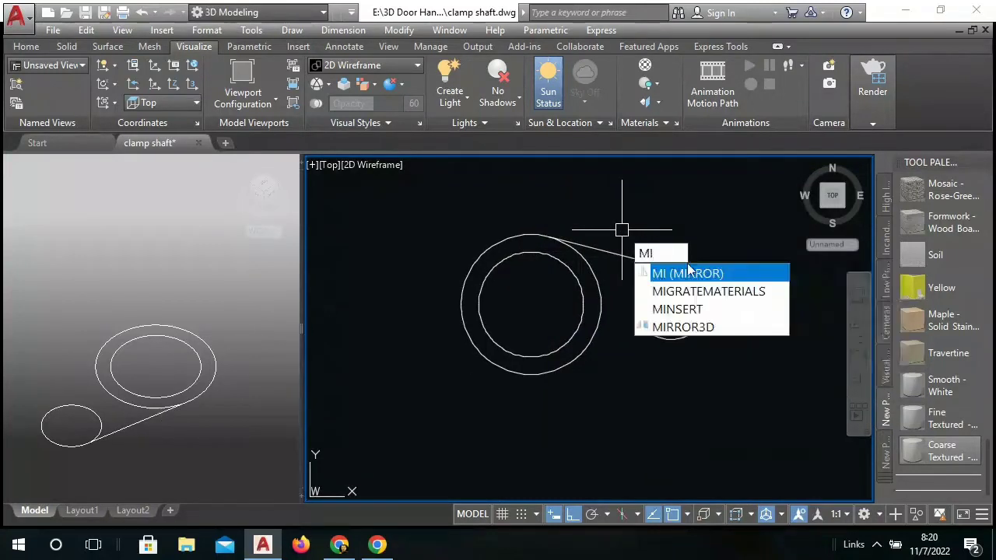
pyautogui.press('Return')
pyautogui.click(623, 253)
pyautogui.rightClick(635, 224)
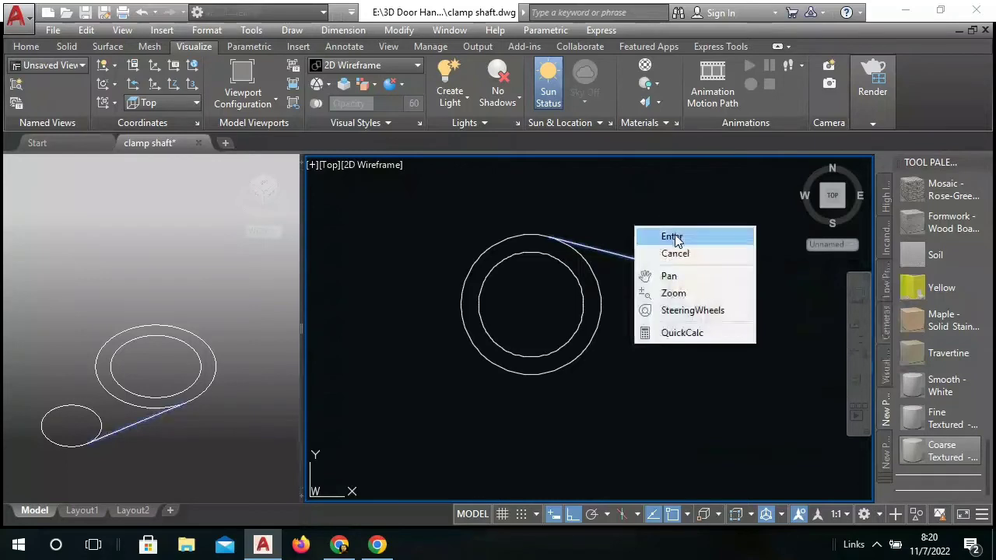
pyautogui.click(667, 231)
pyautogui.click(672, 308)
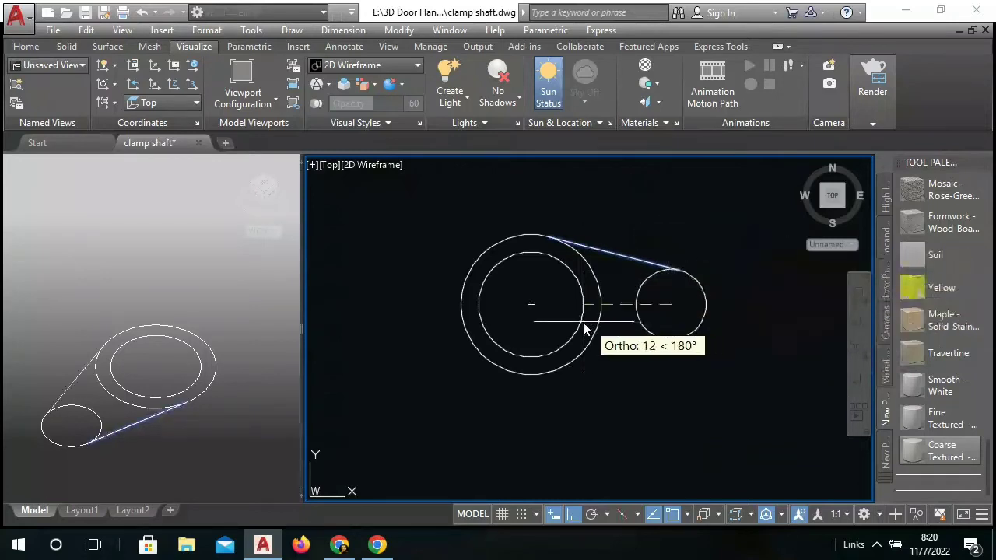
pyautogui.click(532, 311)
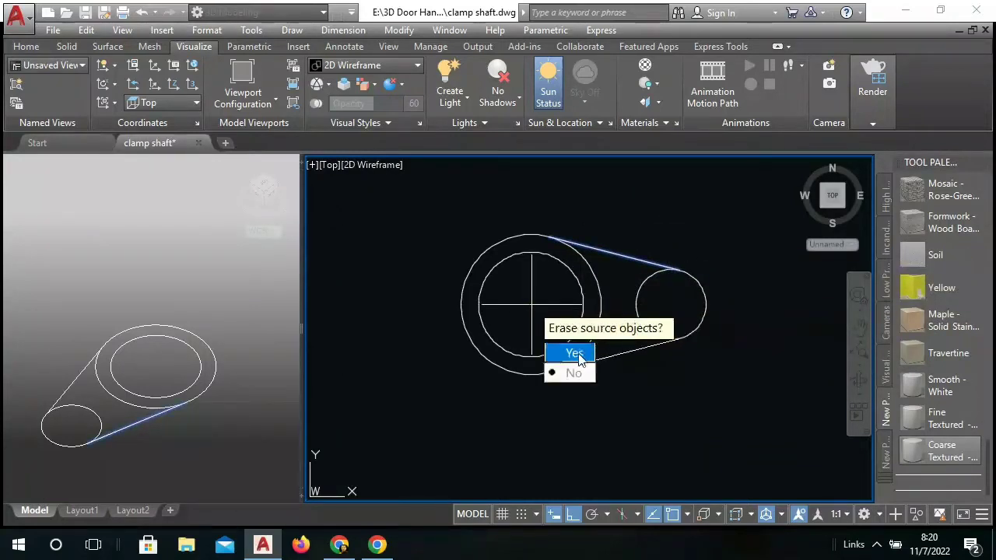
pyautogui.press('Return')
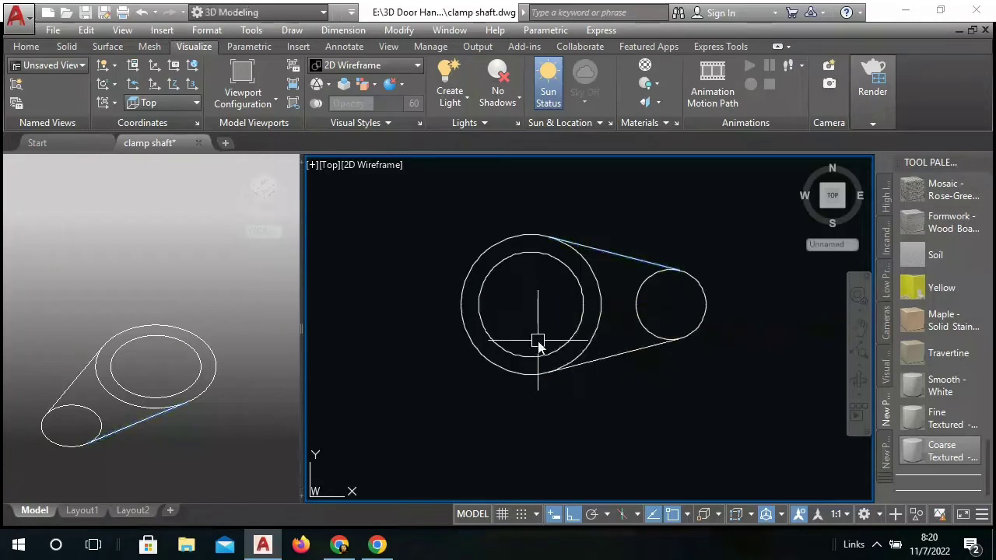
# Step: Start a polyline at the ring's bottom with a 10-unit horizontal side
pyautogui.moveTo(544, 306)
pyautogui.mouseDown(button='middle')
pyautogui.moveTo(560, 344)
pyautogui.moveTo(562, 330)
pyautogui.mouseUp(button='middle')
pyautogui.scroll(-2, 560, 342)
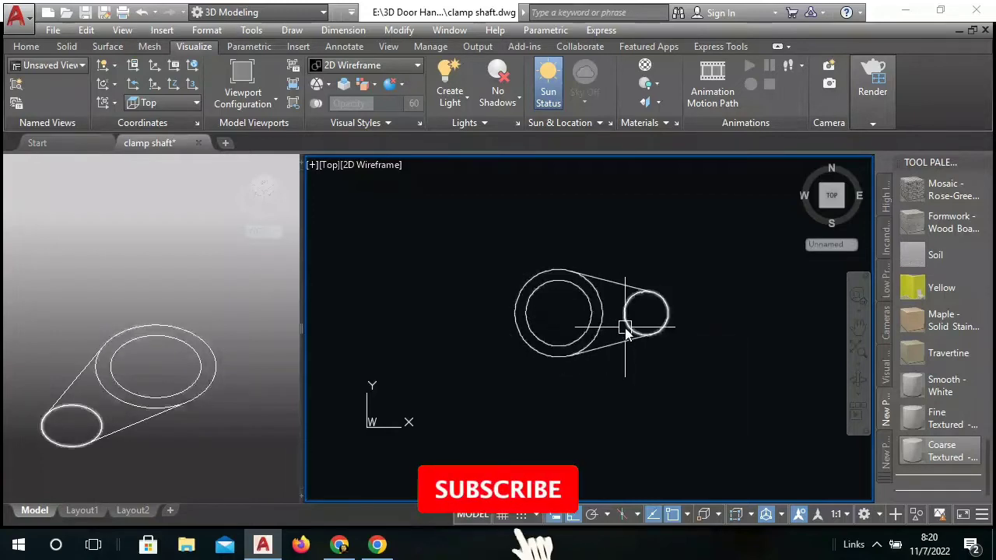
pyautogui.write('Pl')
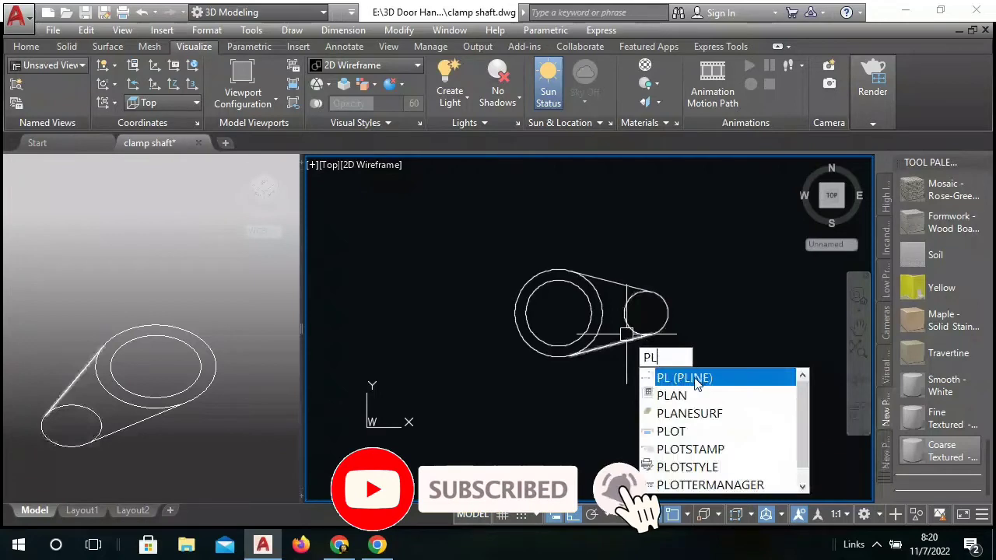
pyautogui.click(696, 379)
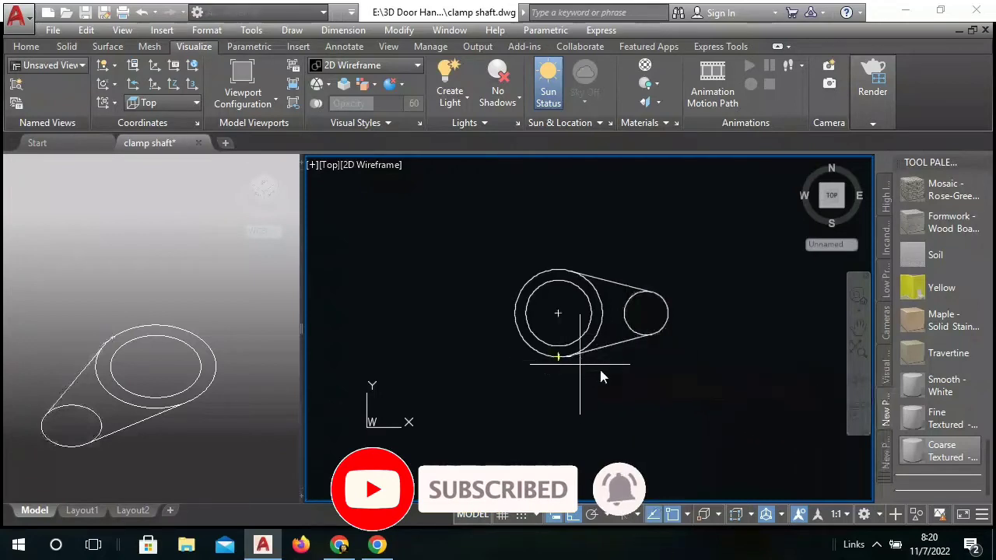
pyautogui.click(579, 363)
pyautogui.write('10')
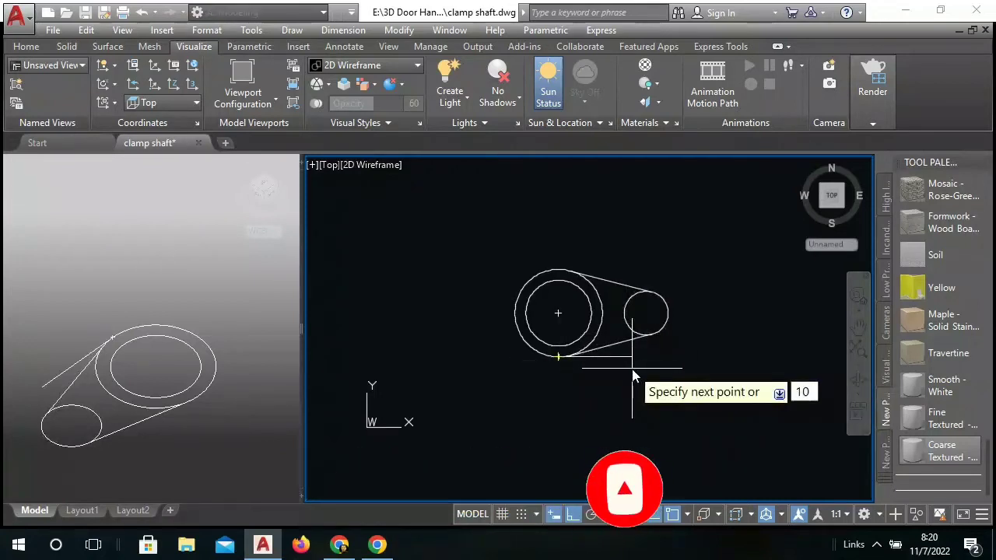
pyautogui.rightClick(633, 370)
pyautogui.click(668, 130)
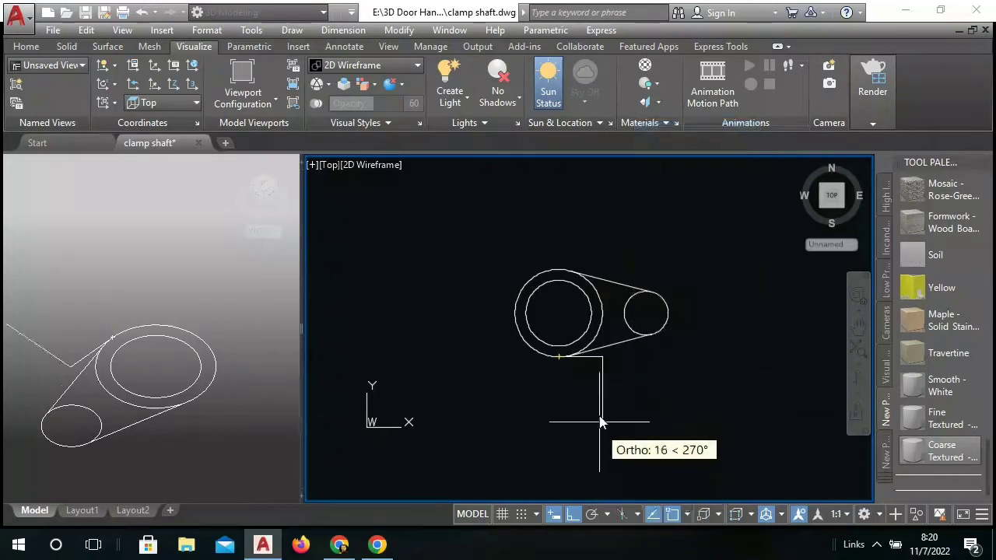
# Step: Add the 5-unit downward side and close the polyline into a rectangle
pyautogui.scroll(2, 607, 389)
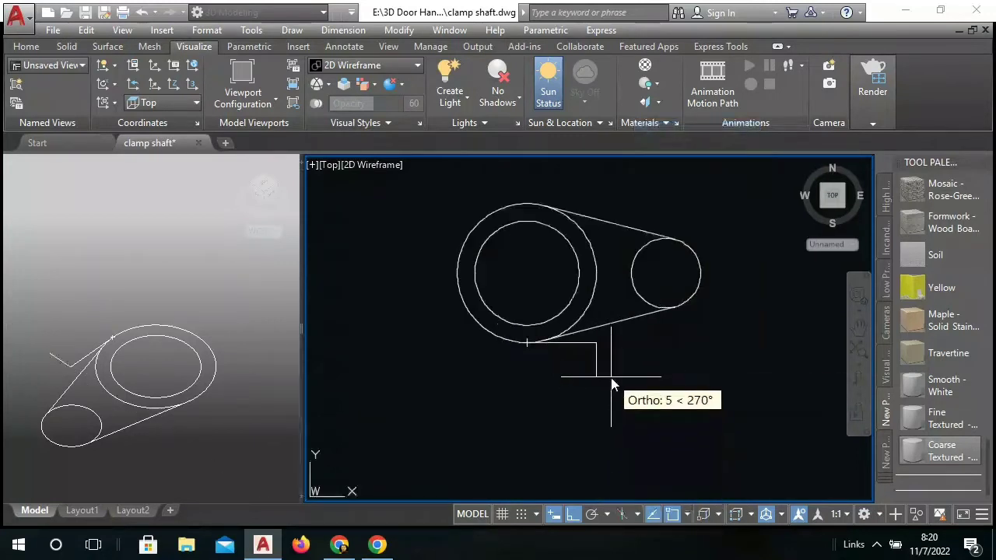
pyautogui.rightClick(611, 383)
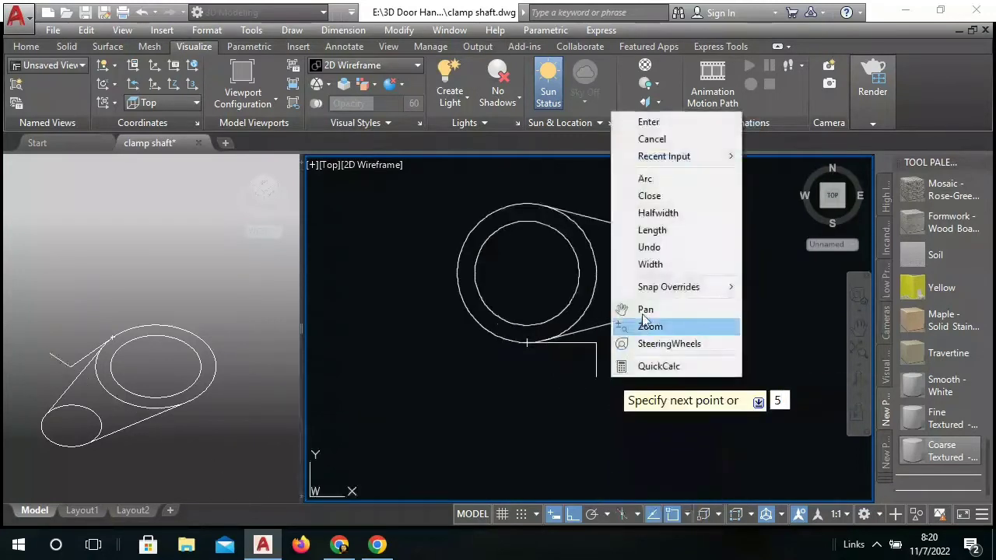
pyautogui.click(665, 125)
pyautogui.click(605, 428)
pyautogui.scroll(2, 533, 401)
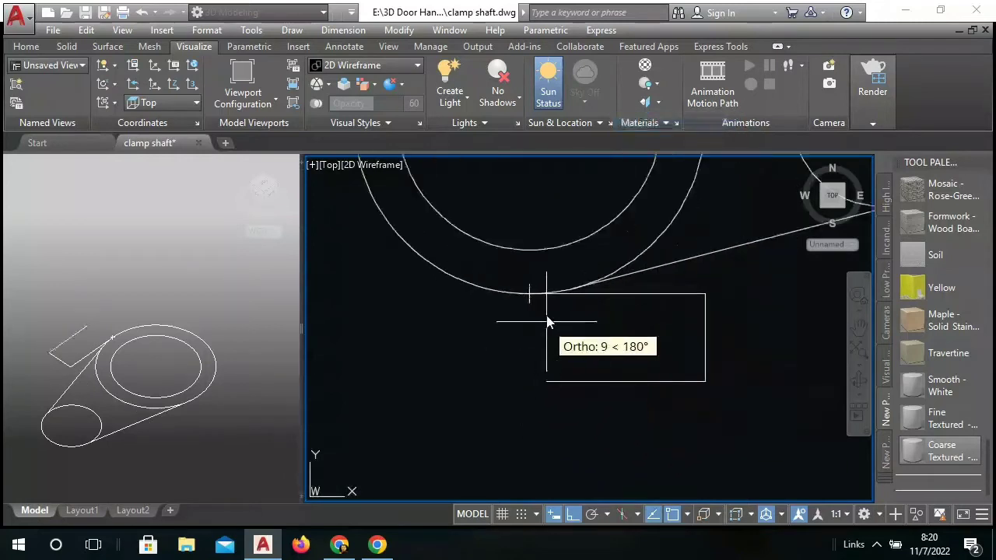
pyautogui.click(529, 381)
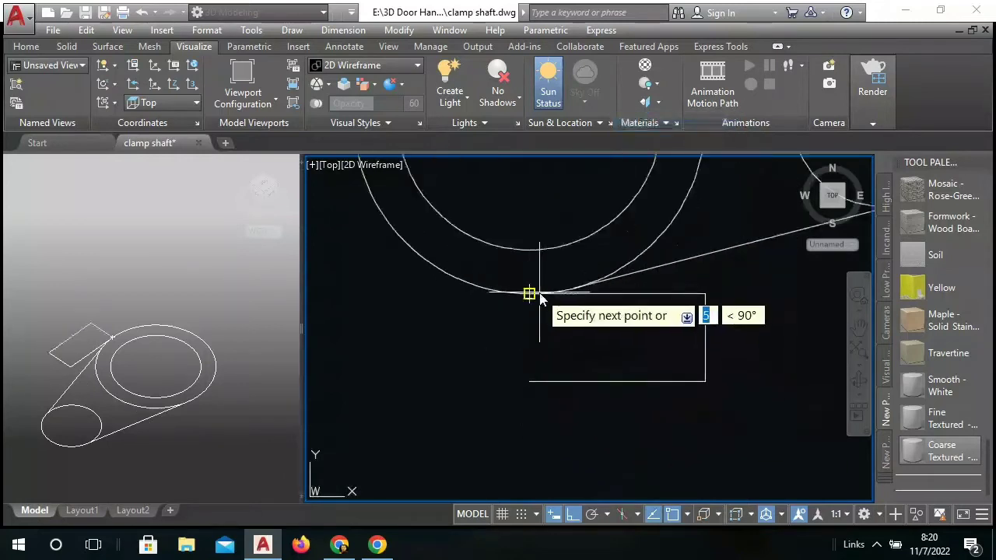
pyautogui.rightClick(537, 287)
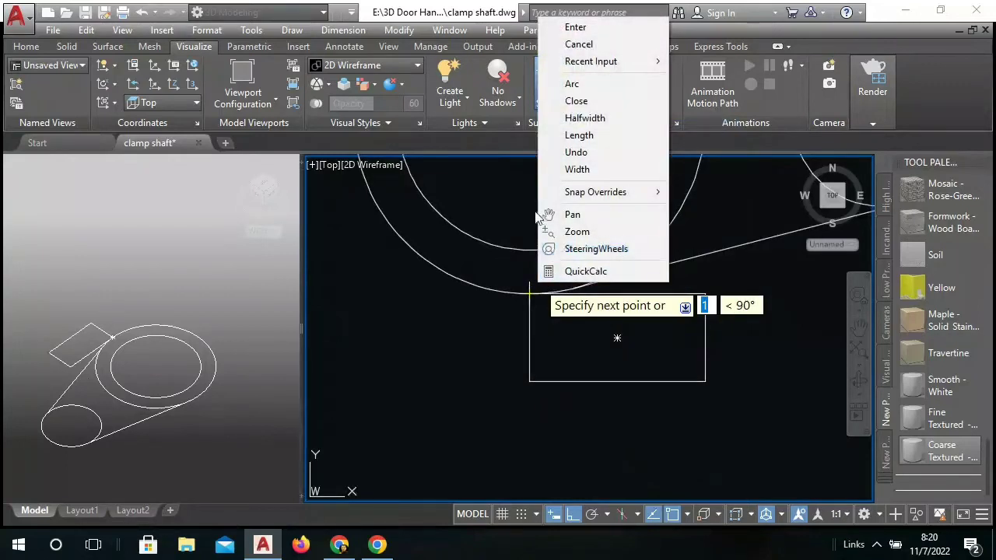
pyautogui.click(577, 27)
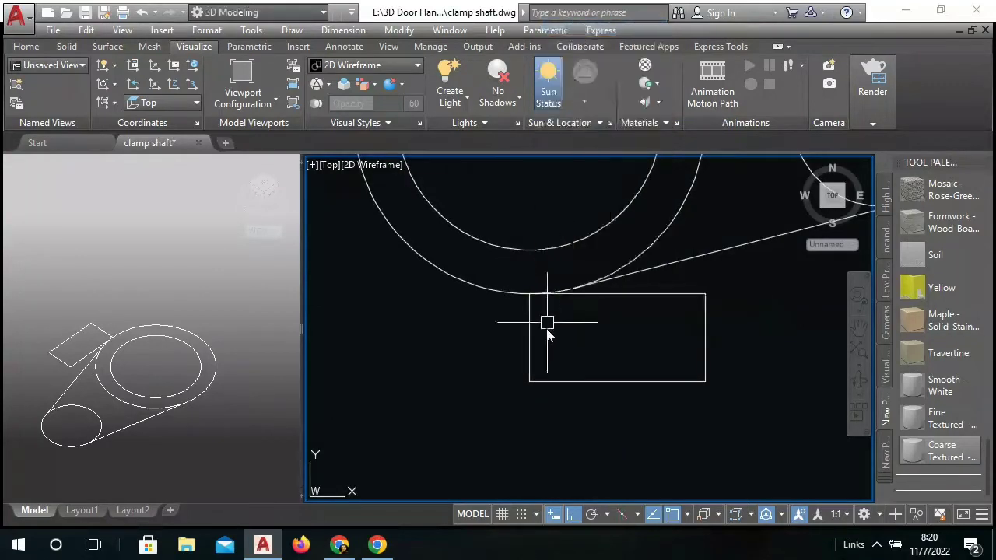
pyautogui.scroll(-2, 560, 355)
pyautogui.scroll(-2, 562, 360)
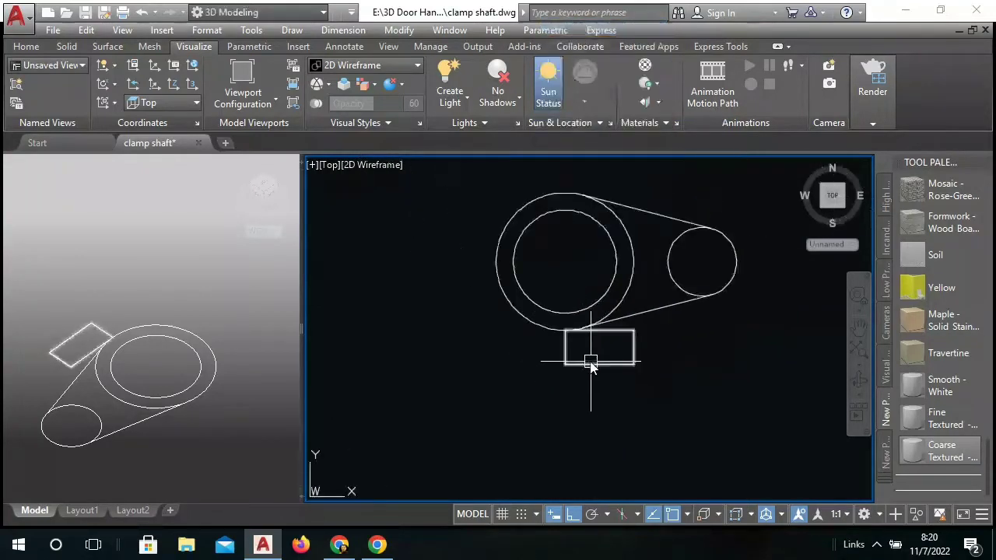
pyautogui.scroll(2, 590, 366)
pyautogui.moveTo(584, 351); pyautogui.dragTo(566, 410, button='middle')
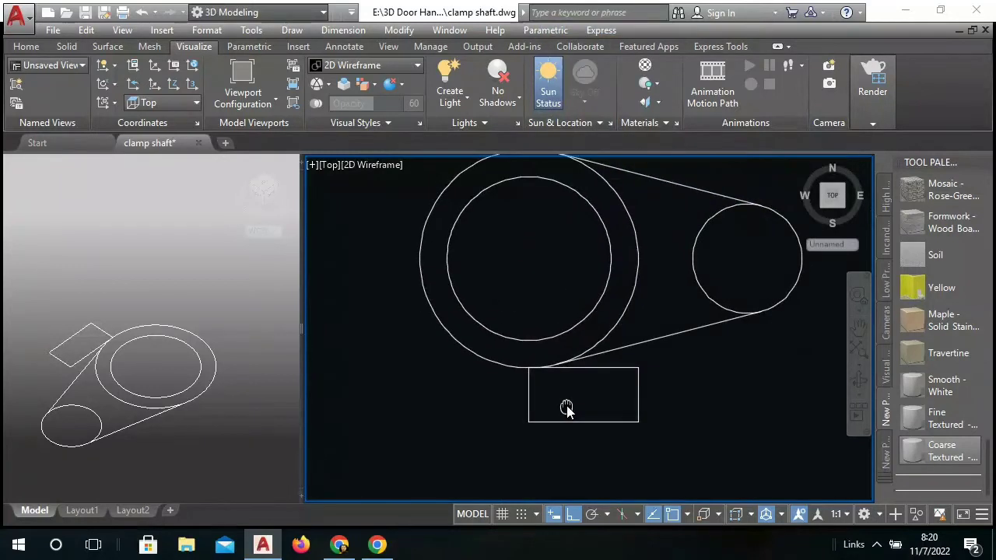
# Step: Mirror the small circle, both tangent lines and rectangle about the ring's vertical centreline, keeping originals
pyautogui.write('mi')
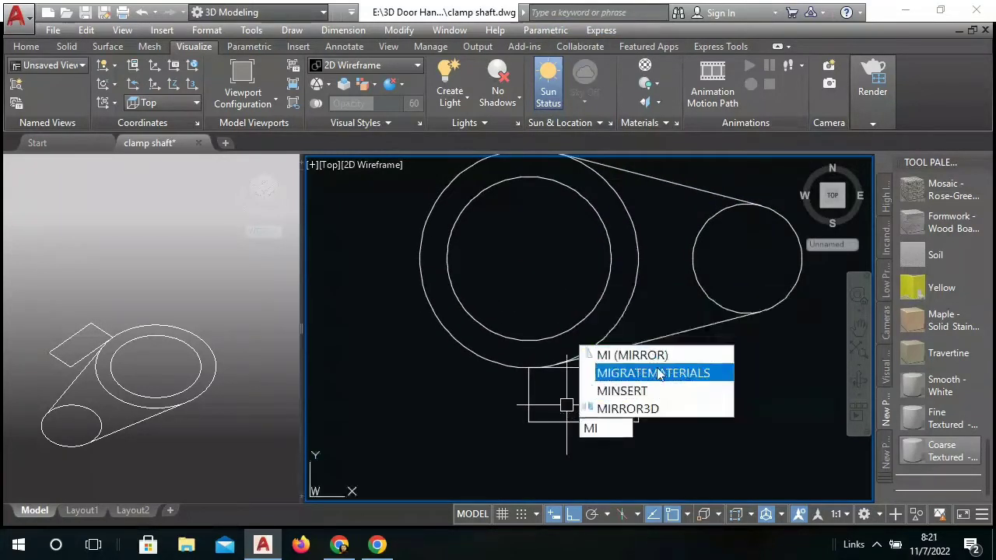
pyautogui.click(648, 353)
pyautogui.scroll(-2, 647, 358)
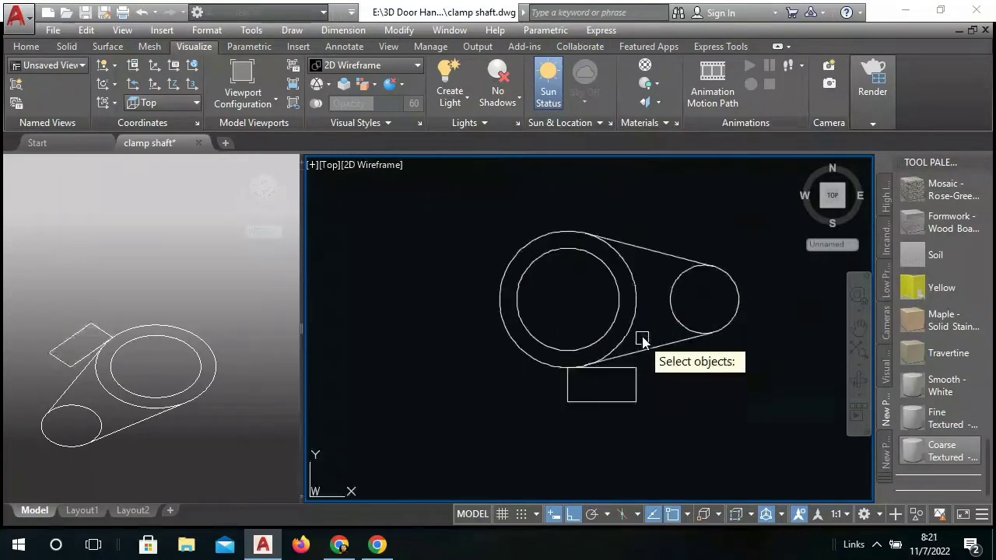
pyautogui.click(654, 252)
pyautogui.click(662, 341)
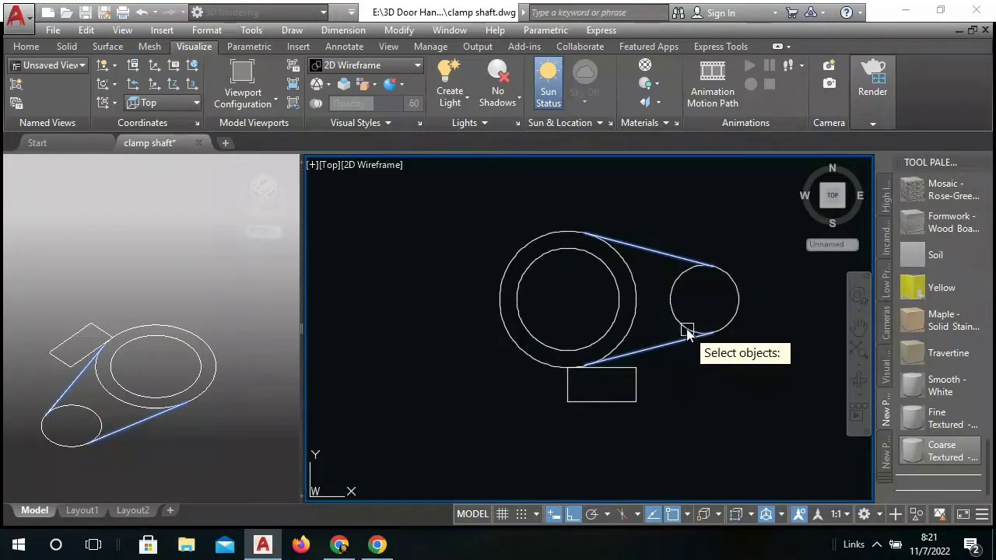
pyautogui.click(684, 328)
pyautogui.rightClick(648, 278)
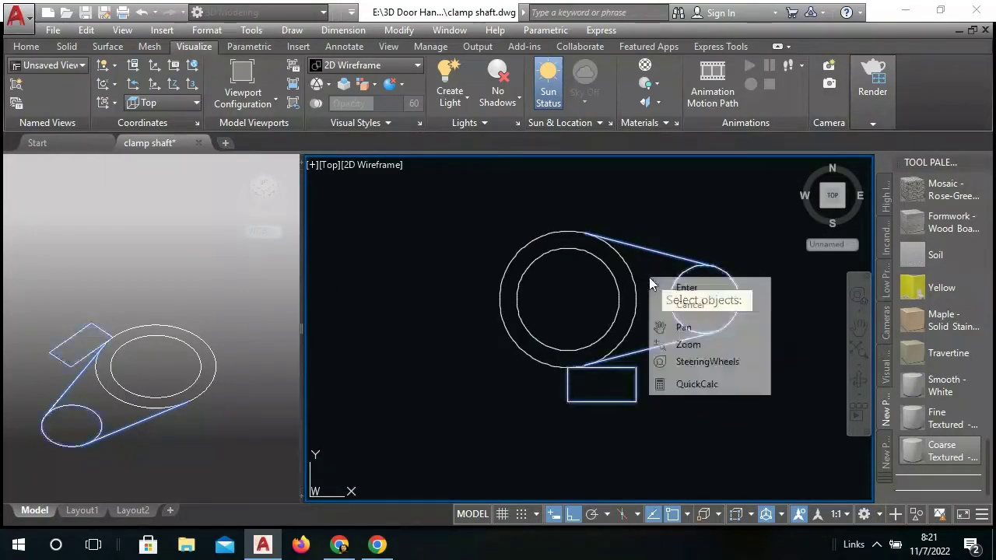
pyautogui.click(664, 287)
pyautogui.click(567, 299)
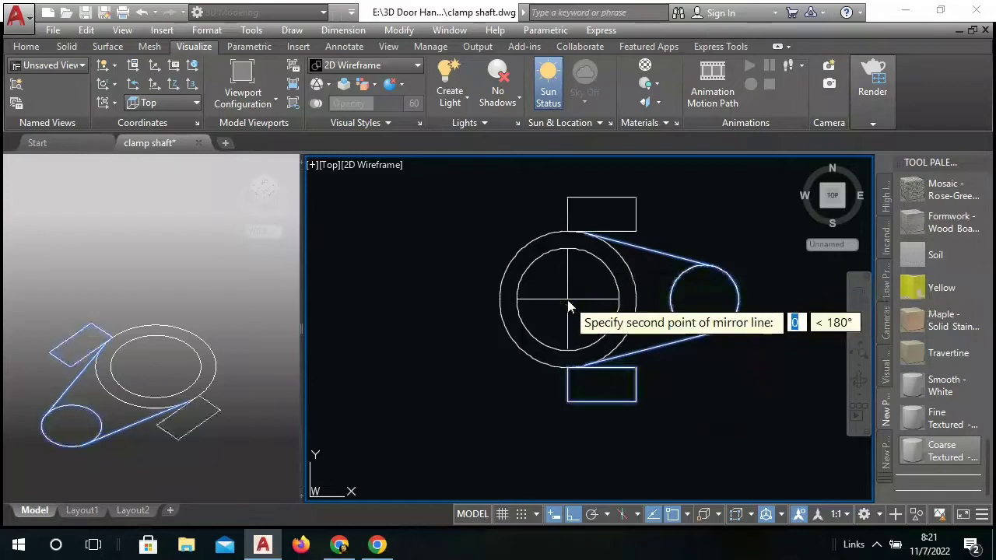
pyautogui.click(567, 249)
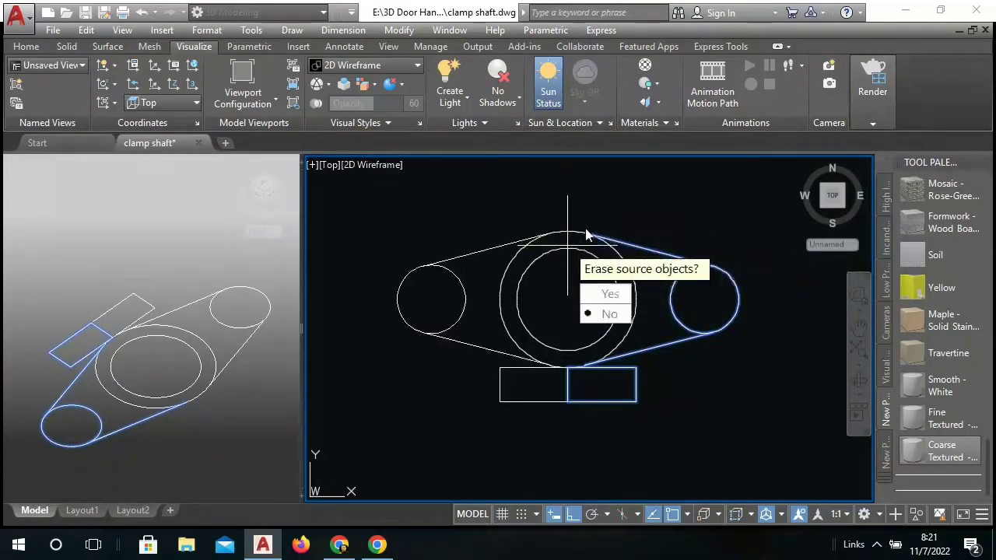
pyautogui.press('Return')
# Step: Move both rectangles 2 units upward
pyautogui.moveTo(536, 285); pyautogui.dragTo(562, 277, button='middle')
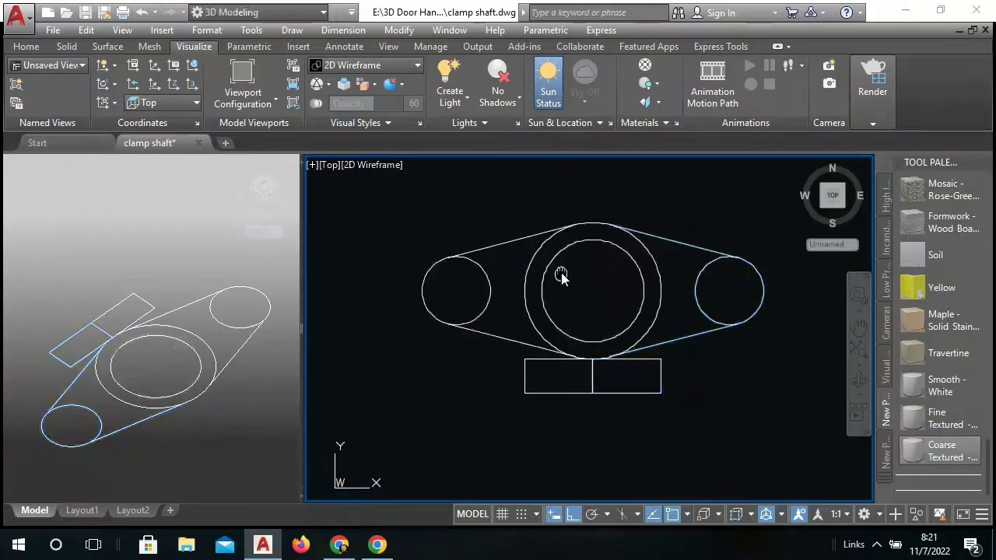
pyautogui.write('M')
pyautogui.press('Return')
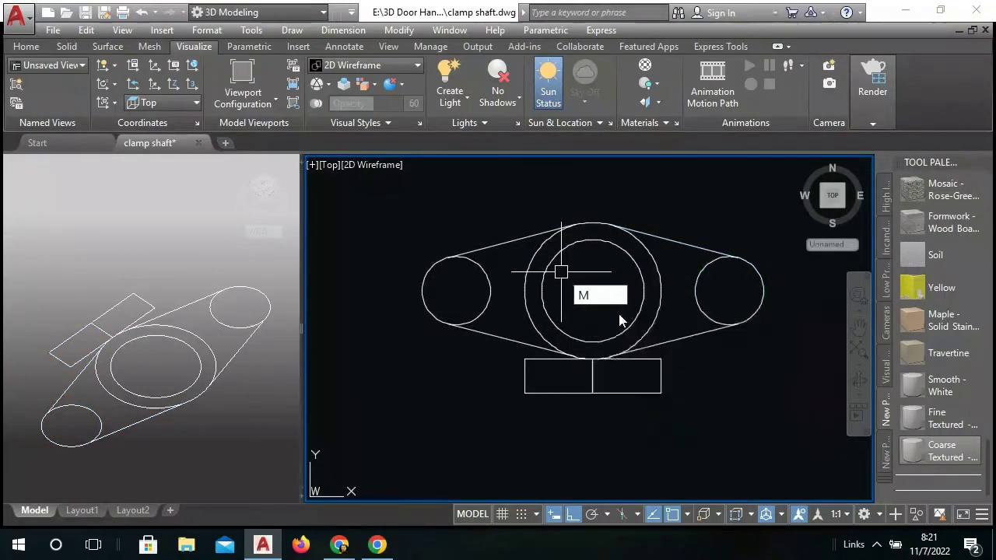
pyautogui.click(611, 379)
pyautogui.click(567, 420)
pyautogui.scroll(2, 657, 362)
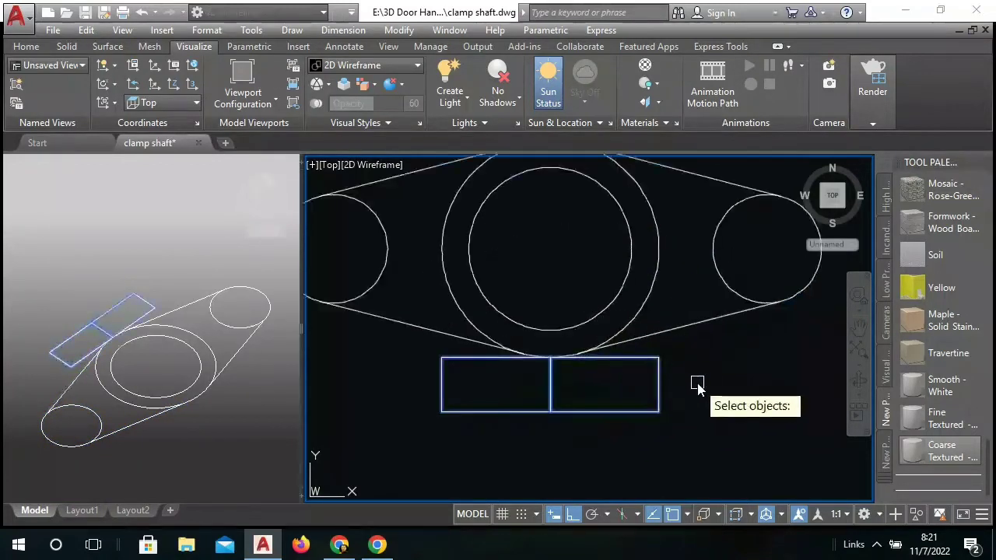
pyautogui.rightClick(694, 389)
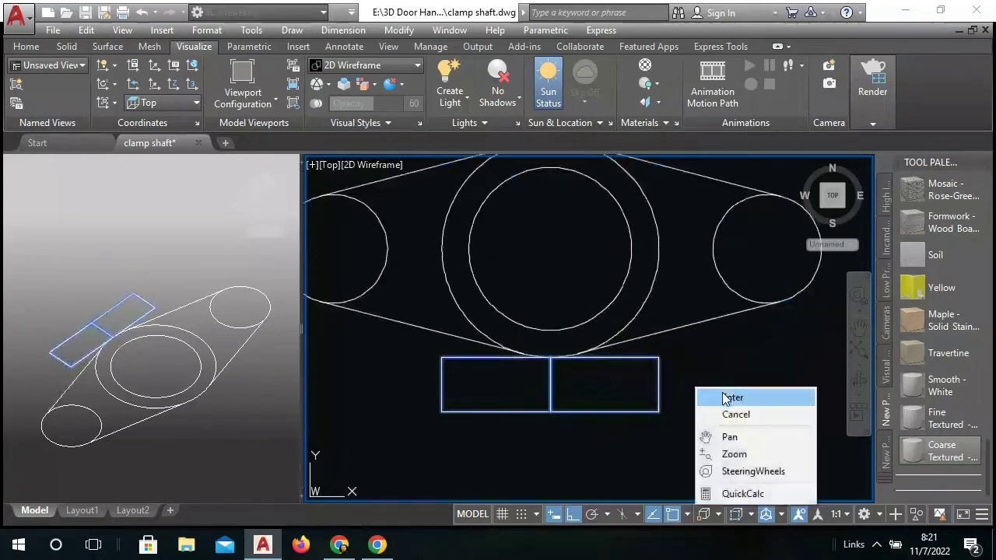
pyautogui.click(724, 398)
pyautogui.click(712, 437)
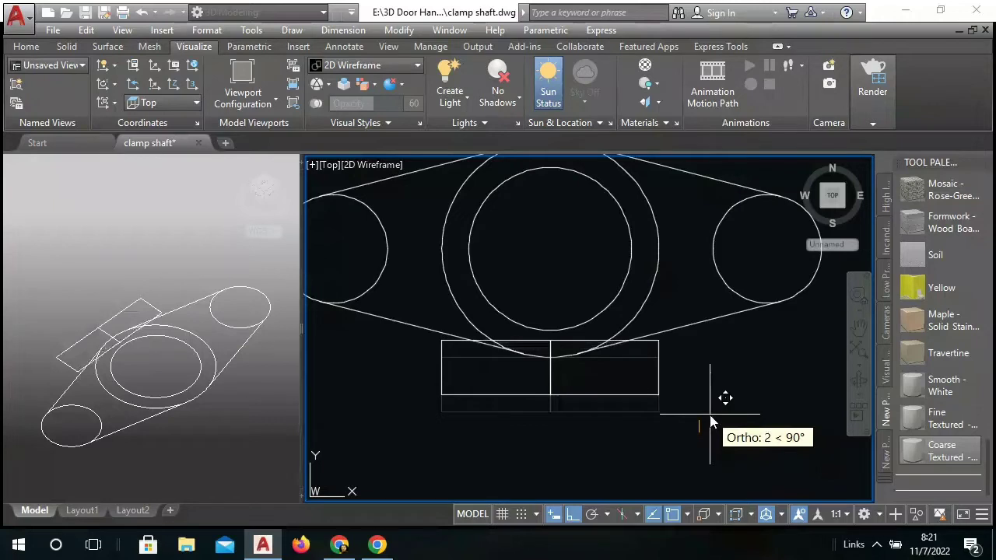
pyautogui.write('2')
pyautogui.rightClick(709, 420)
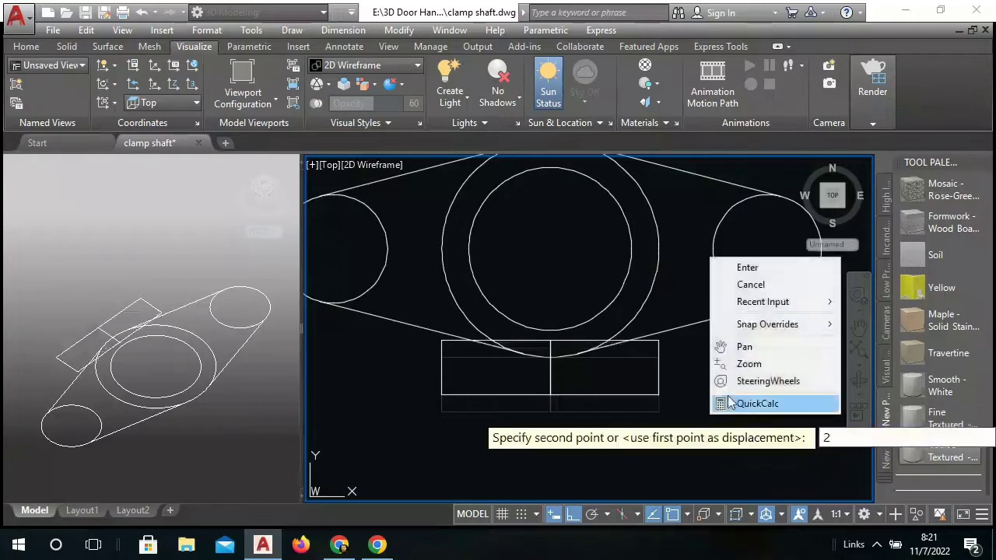
pyautogui.click(747, 268)
pyautogui.write('M')
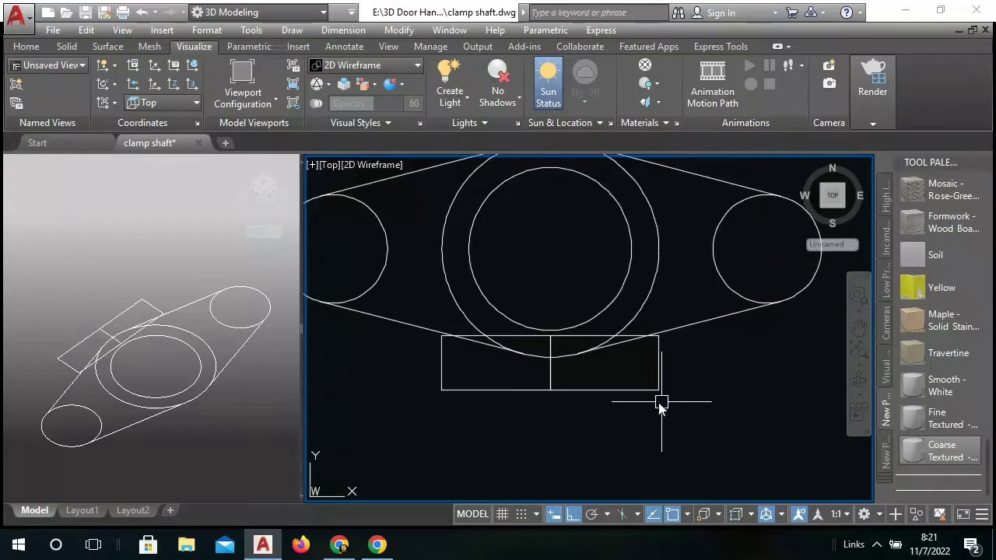
# Step: Begin a second 1-unit move of the rectangles, then cancel it
pyautogui.press('Return')
pyautogui.click(595, 377)
pyautogui.click(546, 402)
pyautogui.rightClick(575, 413)
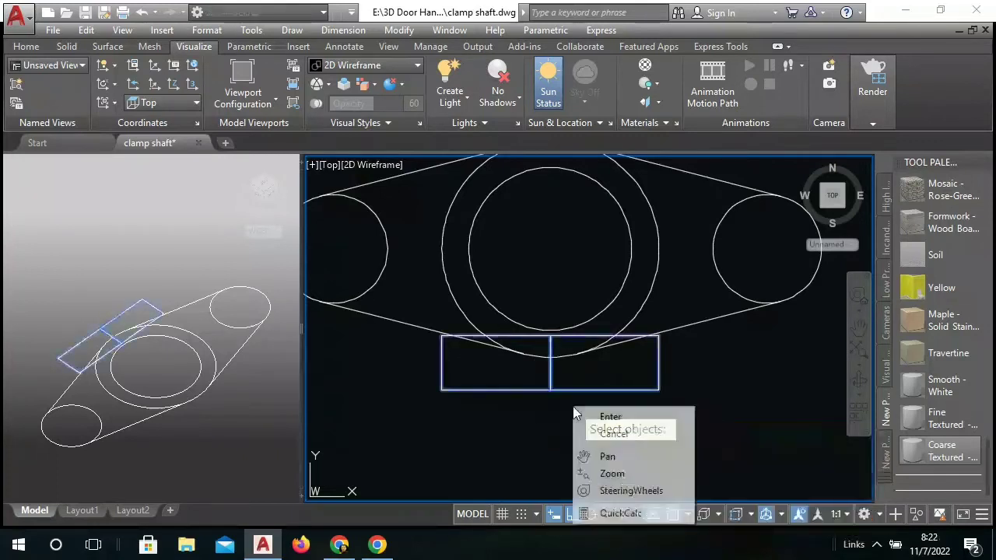
pyautogui.click(610, 416)
pyautogui.click(694, 413)
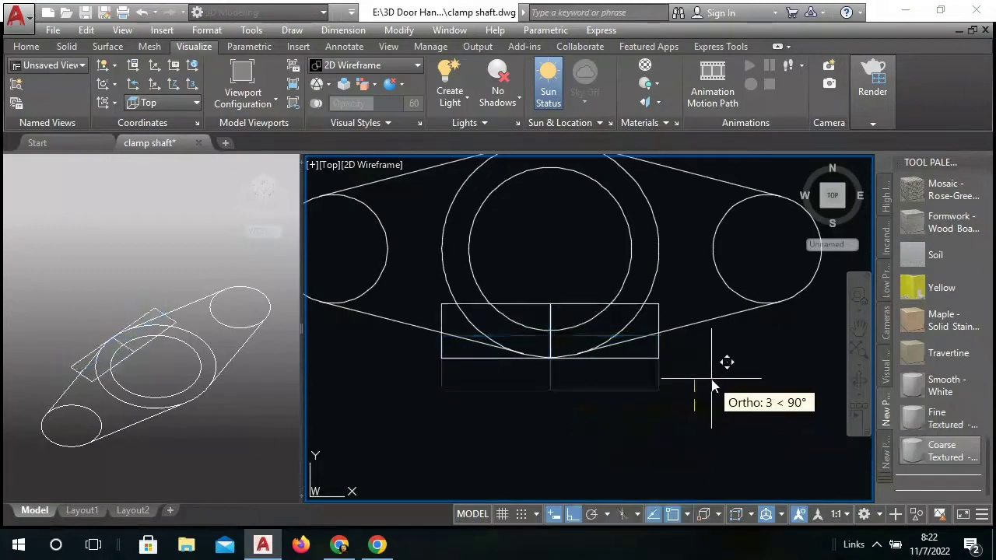
pyautogui.write('1')
pyautogui.rightClick(709, 379)
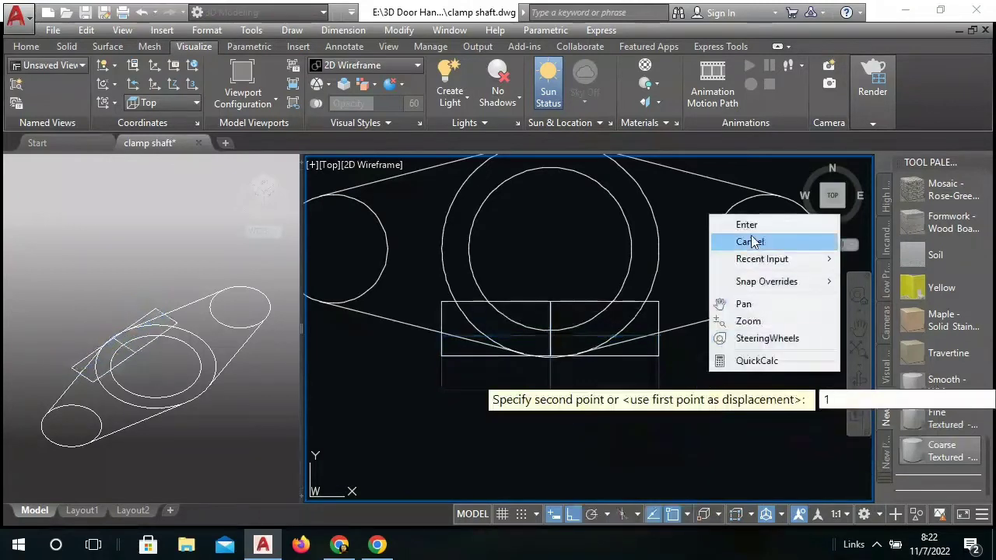
pyautogui.click(723, 241)
pyautogui.moveTo(607, 396)
pyautogui.mouseDown(button='middle')
pyautogui.moveTo(635, 377)
pyautogui.moveTo(620, 400)
pyautogui.mouseUp(button='middle')
pyautogui.scroll(-2, 605, 383)
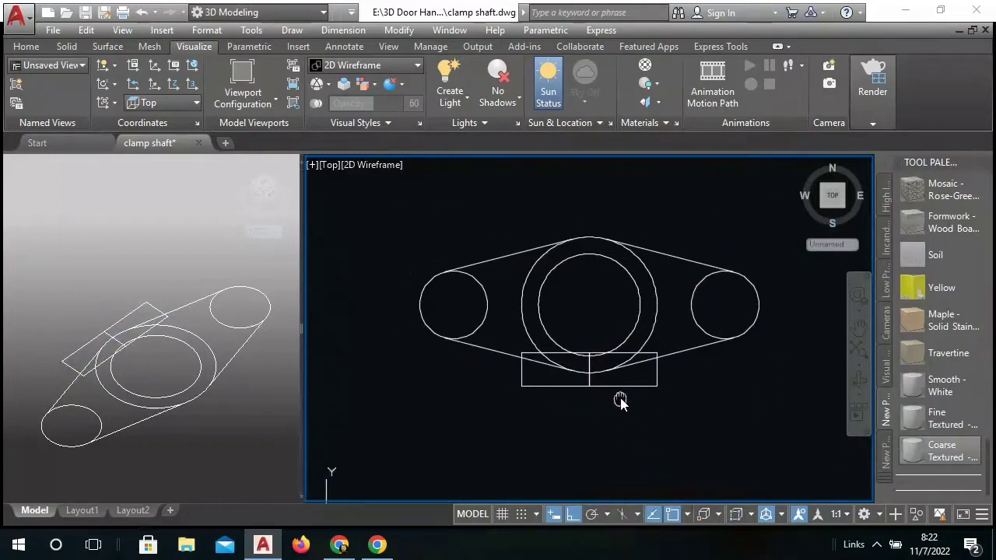
pyautogui.scroll(2, 589, 312)
# Step: Trim the inner arcs of the left and right lug circles, using all objects as cutting edges
pyautogui.write('r')
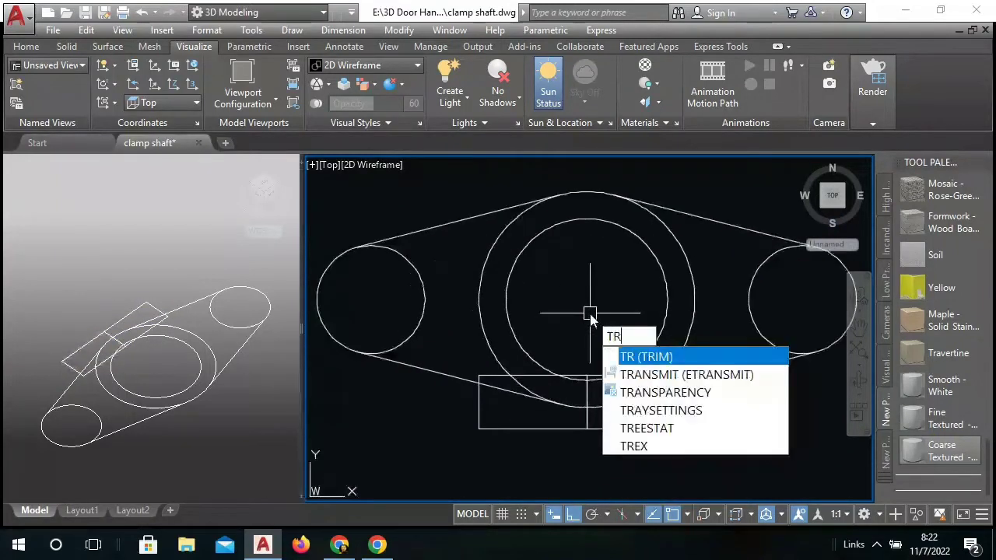
pyautogui.click(646, 357)
pyautogui.rightClick(619, 282)
pyautogui.click(636, 319)
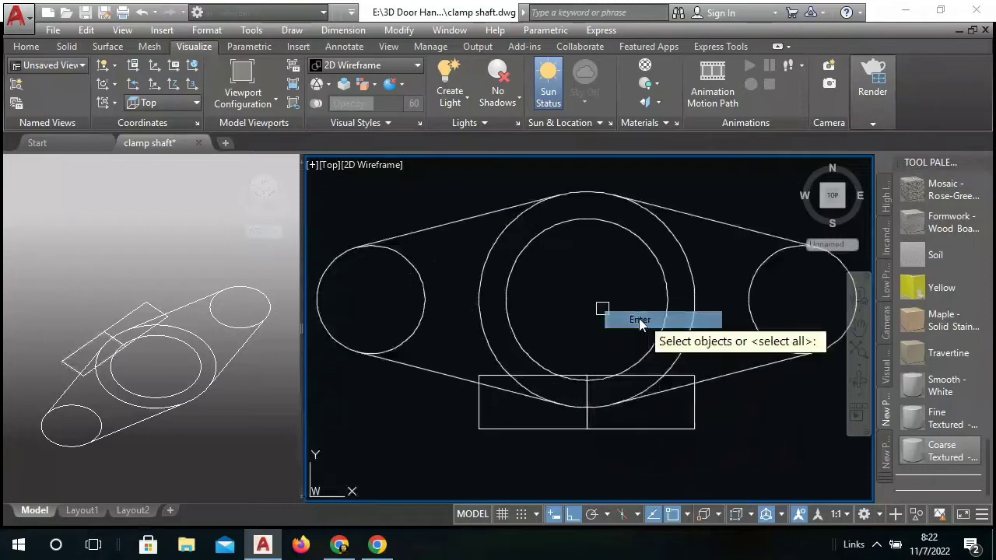
pyautogui.click(428, 279)
pyautogui.scroll(-2, 429, 279)
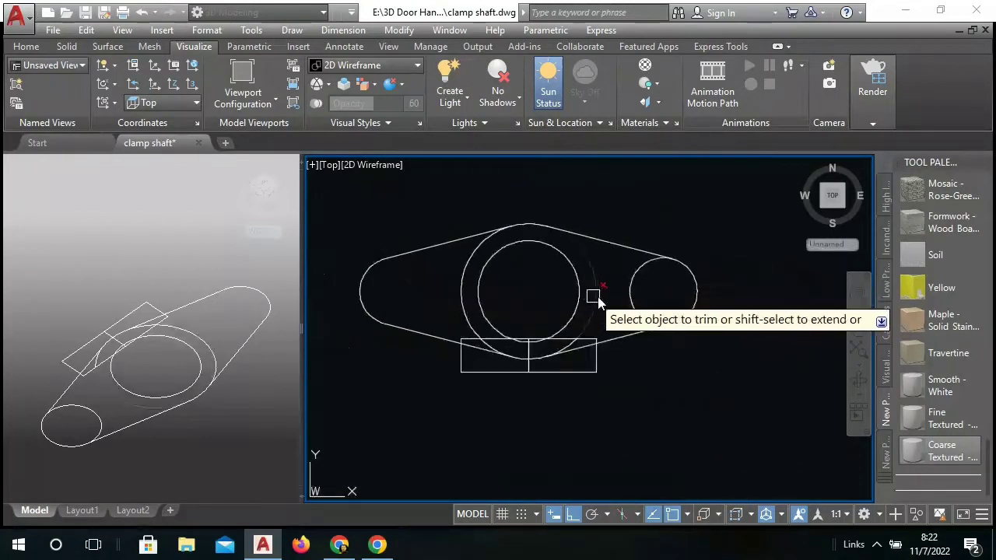
pyautogui.click(630, 285)
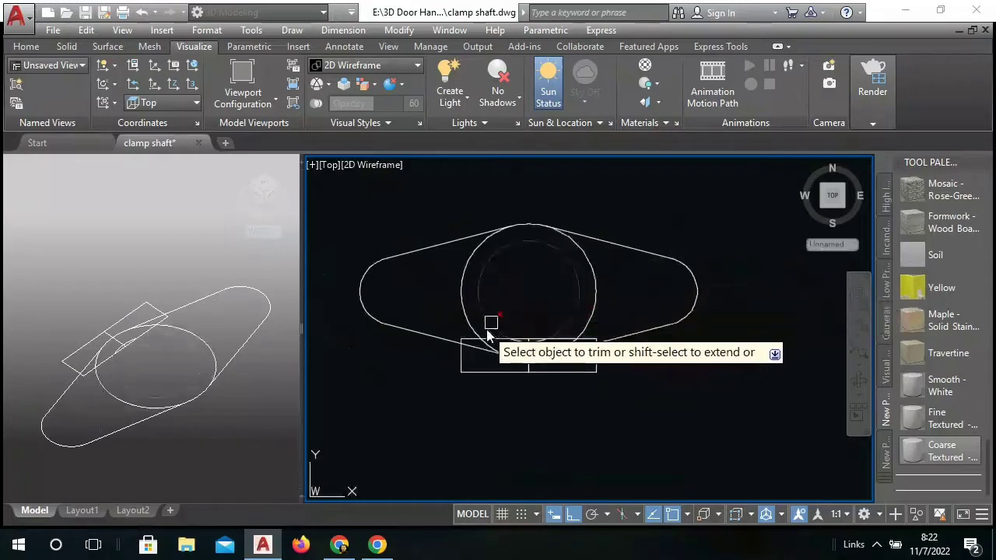
pyautogui.scroll(3, 486, 331)
pyautogui.scroll(2, 447, 348)
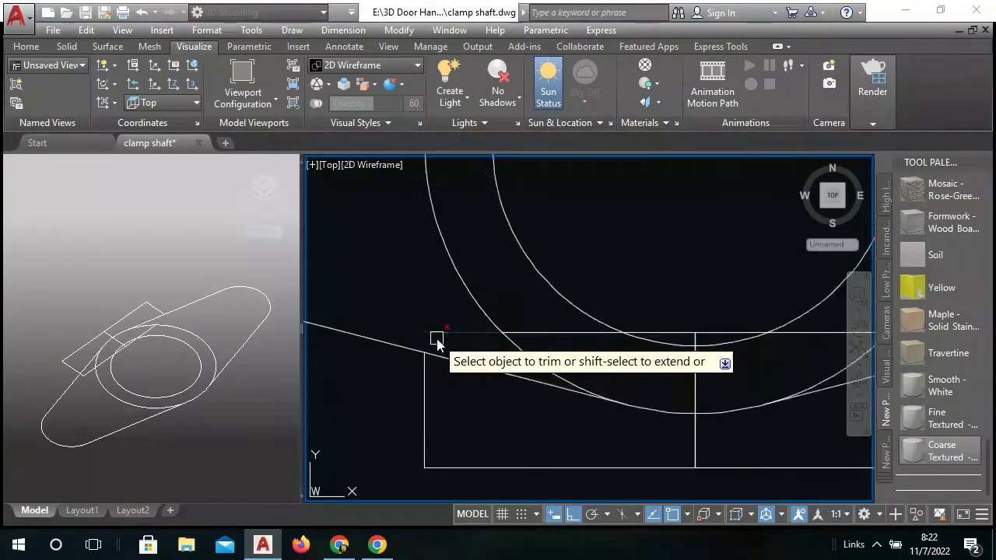
pyautogui.scroll(-4, 532, 325)
pyautogui.scroll(4, 592, 331)
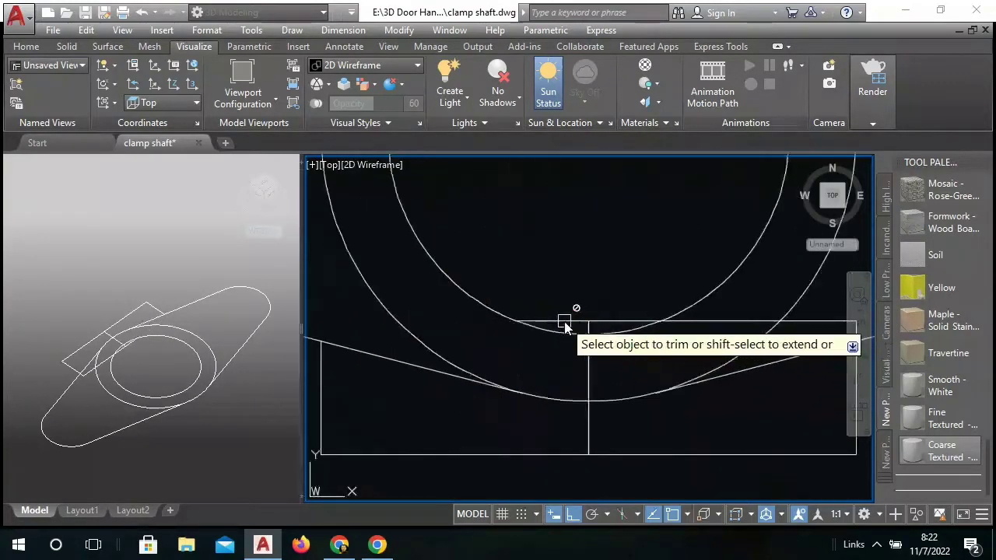
# Step: Trim the short horizontal segment and the vertical line below the arc on the clamp block, then end TRIM
pyautogui.moveTo(624, 320); pyautogui.dragTo(520, 288, button='middle')
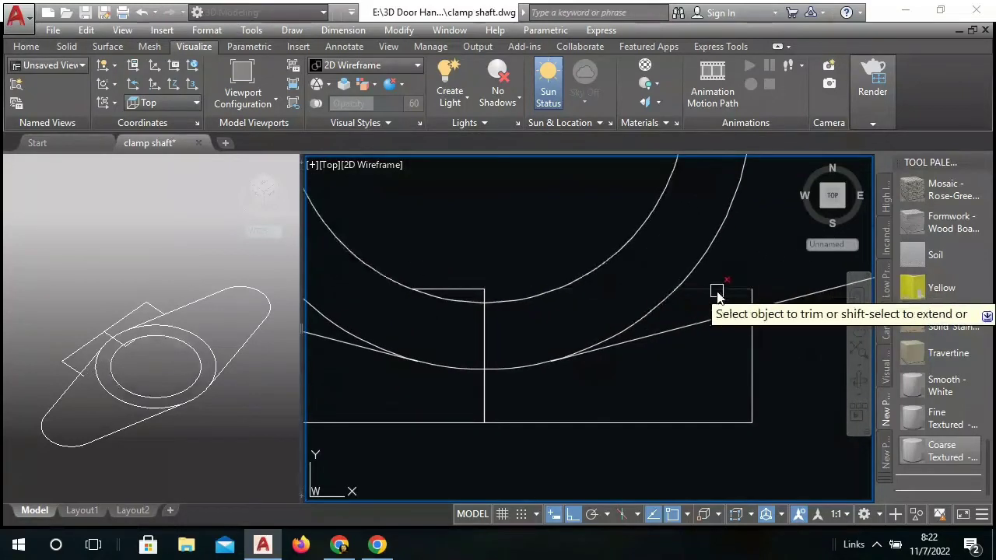
pyautogui.scroll(1, 729, 288)
pyautogui.scroll(1, 735, 288)
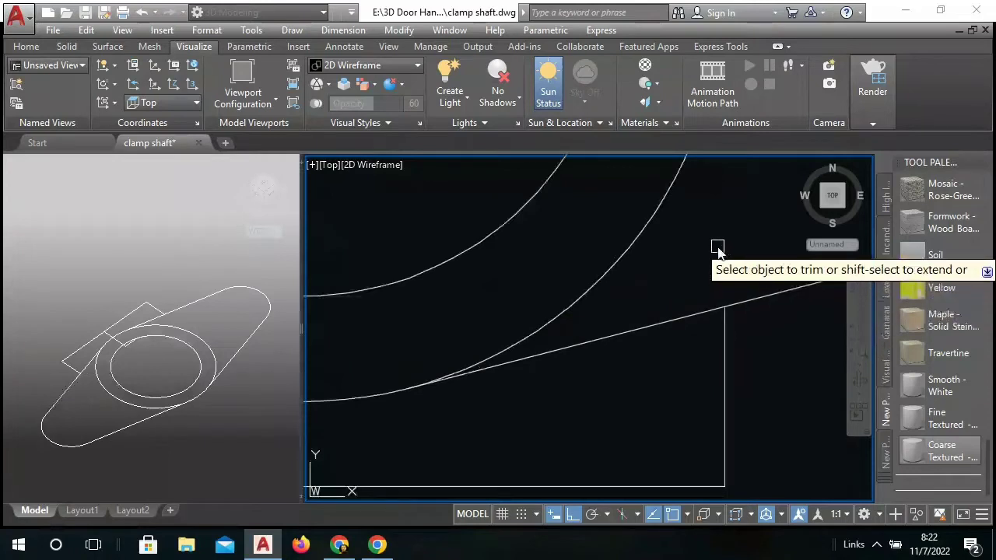
pyautogui.scroll(-2, 518, 296)
pyautogui.scroll(1, 537, 267)
pyautogui.scroll(1, 557, 229)
pyautogui.click(557, 230)
pyautogui.click(556, 230)
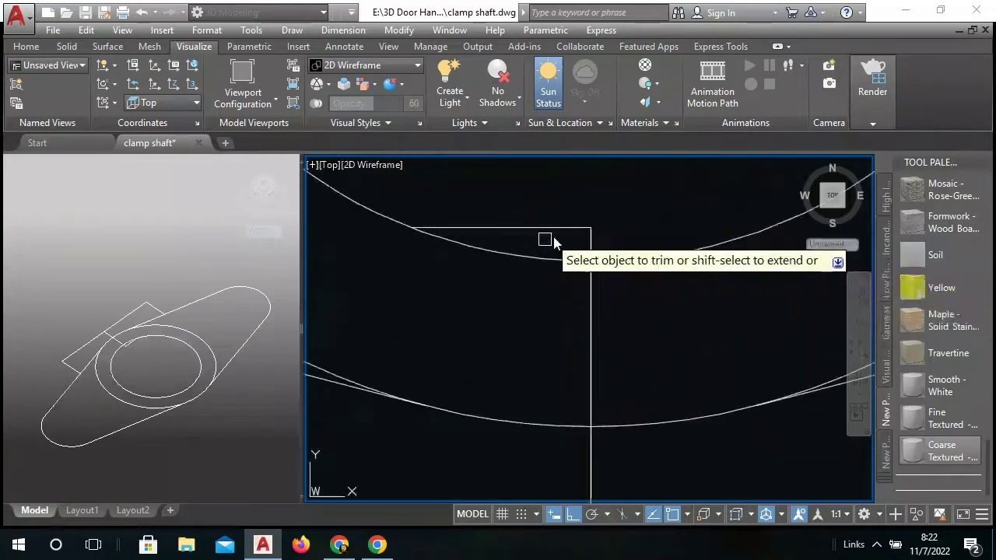
pyautogui.scroll(-1, 600, 267)
pyautogui.scroll(-1, 600, 289)
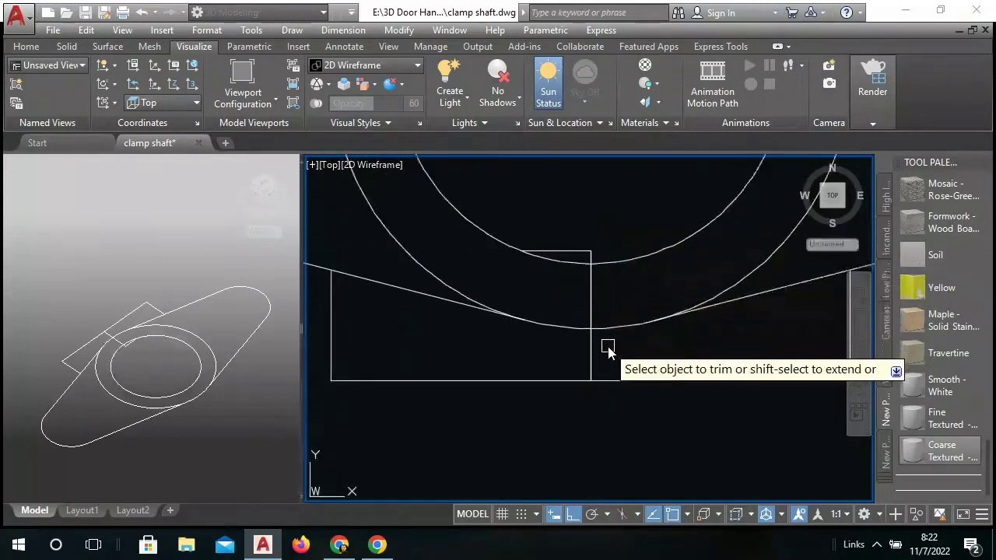
pyautogui.click(604, 344)
pyautogui.click(583, 393)
pyautogui.scroll(-1, 580, 311)
pyautogui.scroll(1, 584, 251)
pyautogui.rightClick(583, 251)
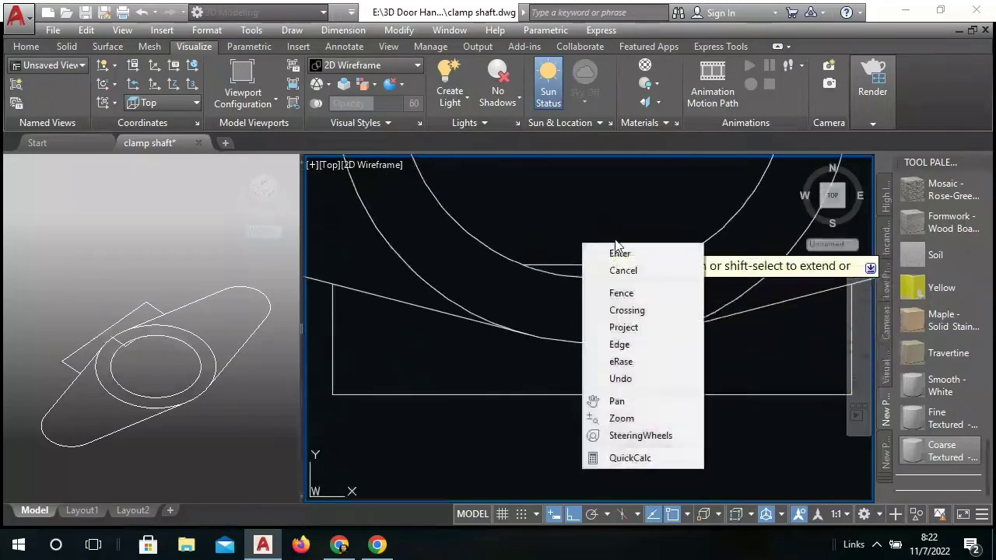
pyautogui.click(609, 309)
# Step: Erase the leftover short line segments from the outline
pyautogui.click(601, 253)
pyautogui.rightClick(582, 231)
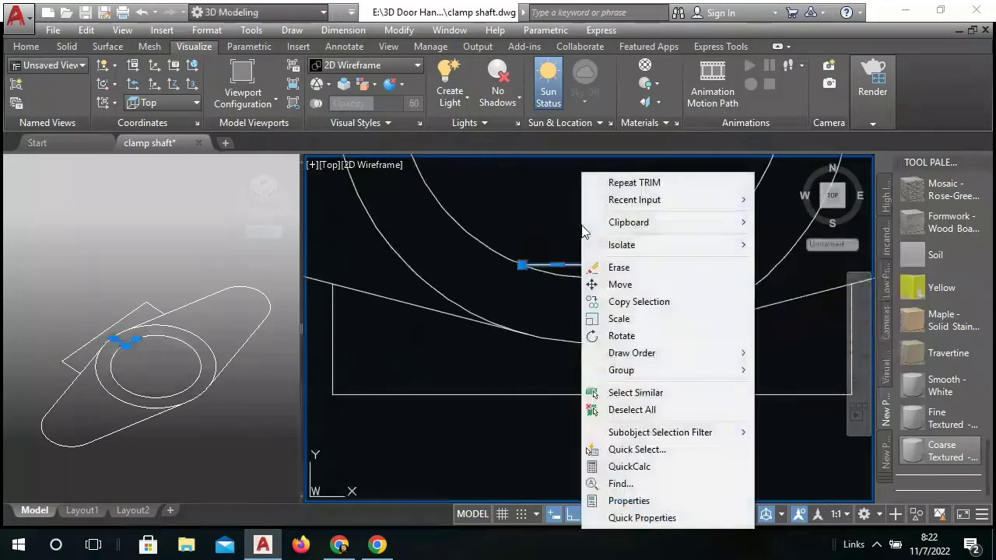
pyautogui.click(652, 266)
pyautogui.scroll(-3, 587, 329)
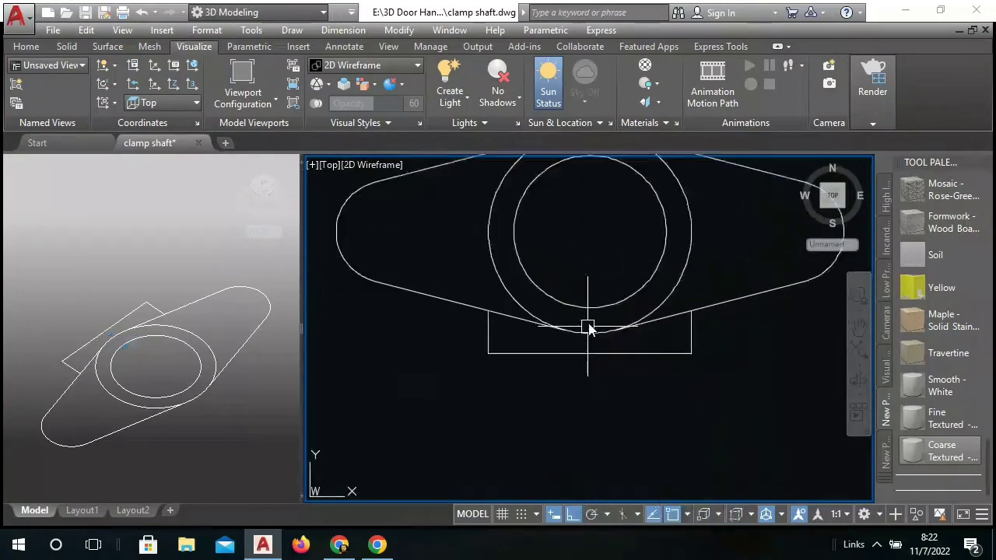
pyautogui.scroll(-2, 611, 354)
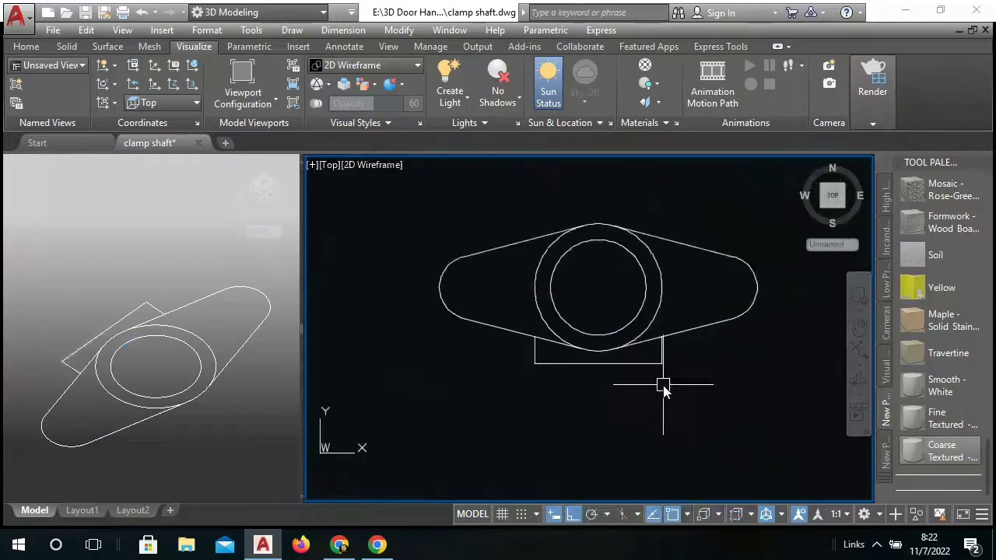
pyautogui.scroll(2, 616, 389)
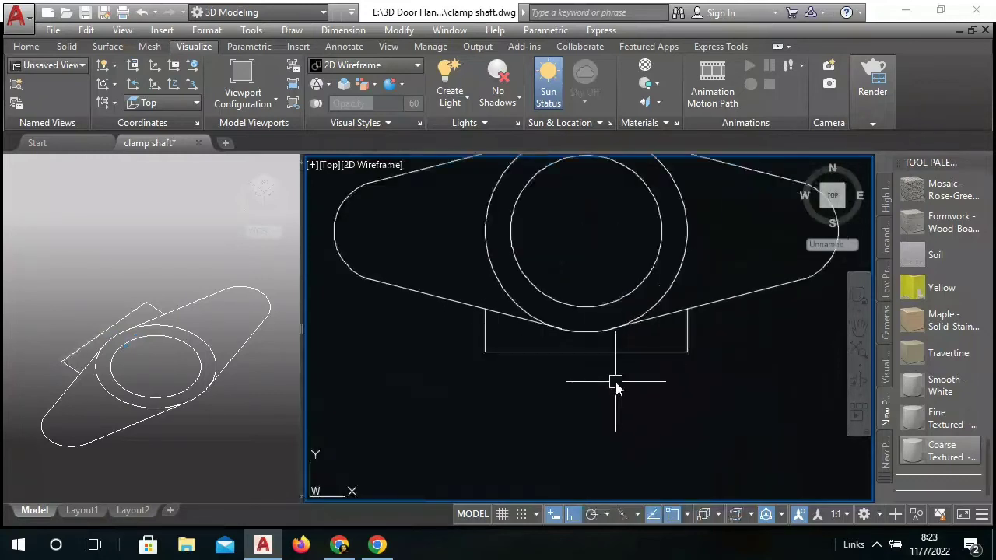
# Step: Crossing-select the clamp block's lower edge and stretch it 3 units downward
pyautogui.write('s')
pyautogui.click(675, 428)
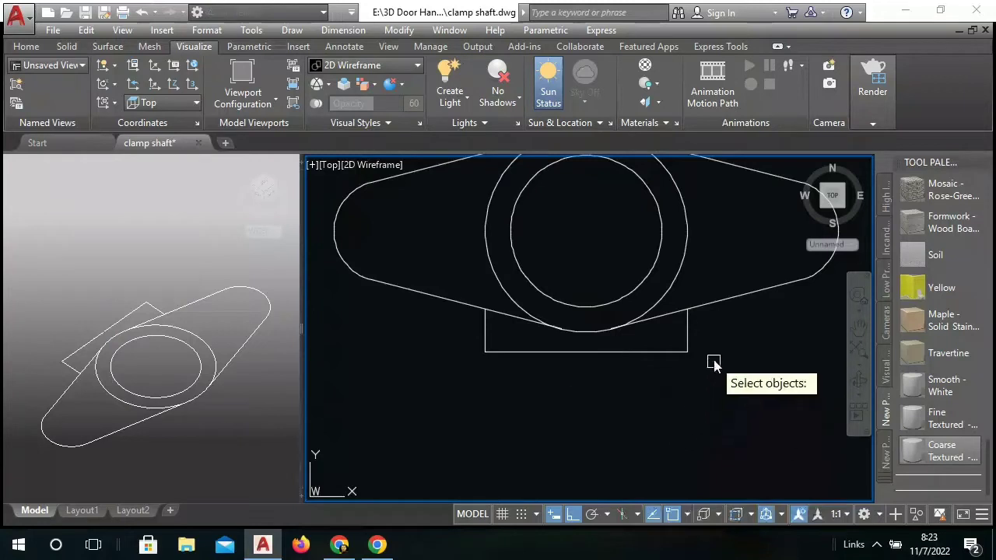
pyautogui.moveTo(693, 352); pyautogui.dragTo(444, 412)
pyautogui.rightClick(420, 363)
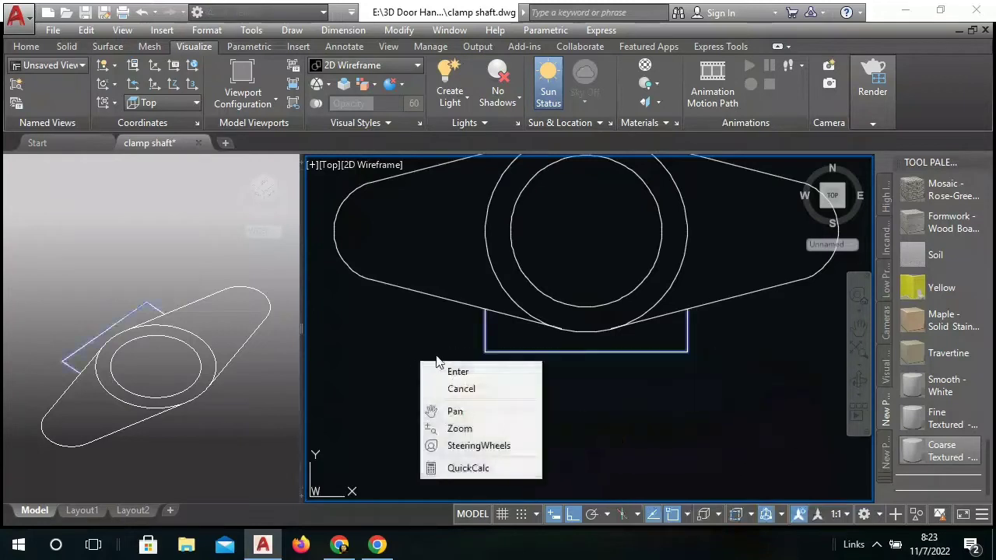
pyautogui.click(433, 370)
pyautogui.click(433, 371)
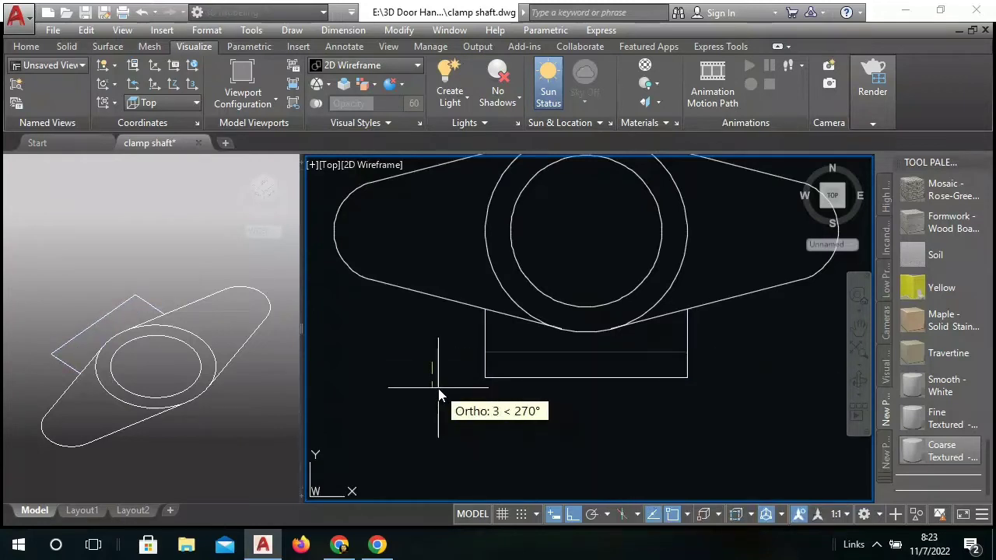
pyautogui.write('3')
pyautogui.rightClick(439, 395)
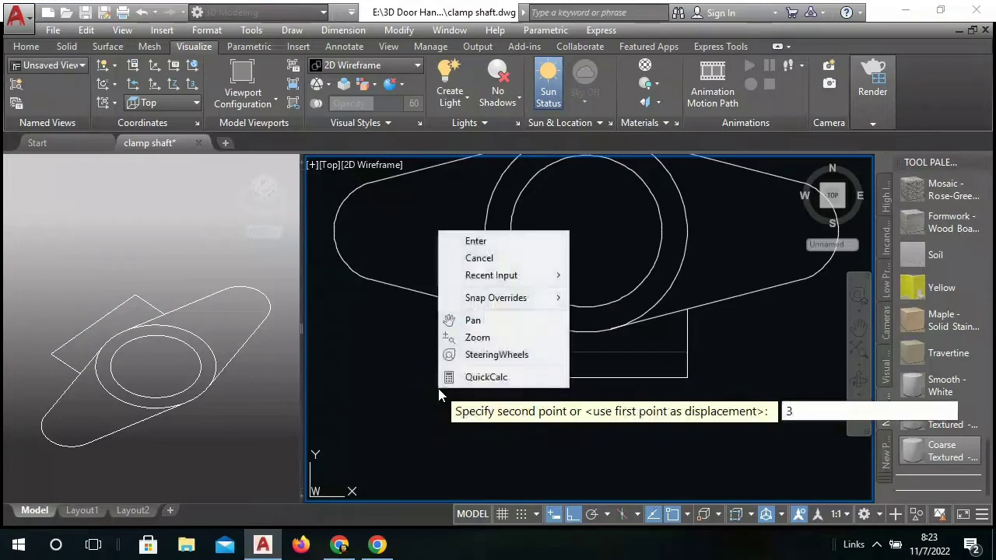
pyautogui.click(482, 243)
pyautogui.scroll(-4, 455, 381)
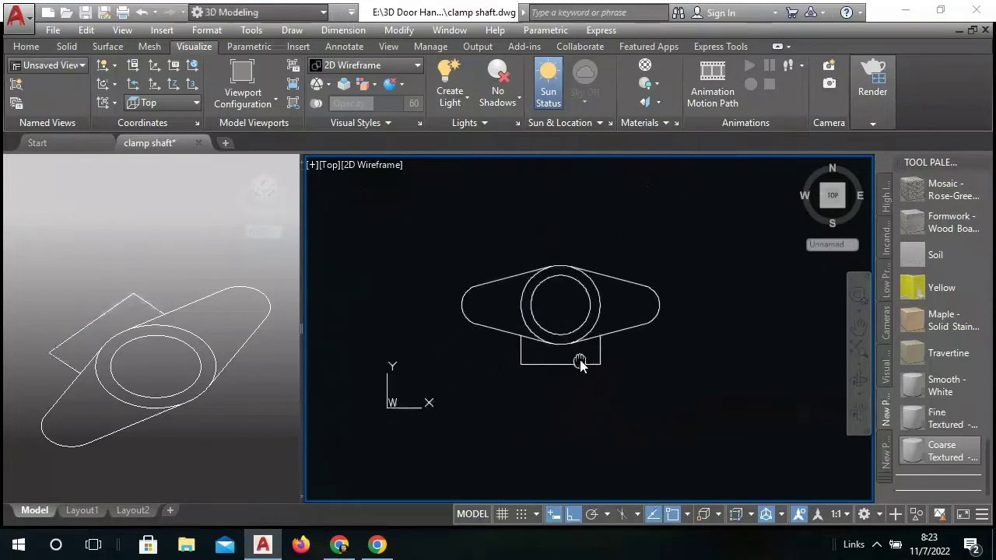
pyautogui.moveTo(577, 362)
pyautogui.mouseDown(button='middle')
pyautogui.moveTo(543, 342)
pyautogui.moveTo(537, 377)
pyautogui.mouseUp(button='middle')
pyautogui.scroll(2, 531, 326)
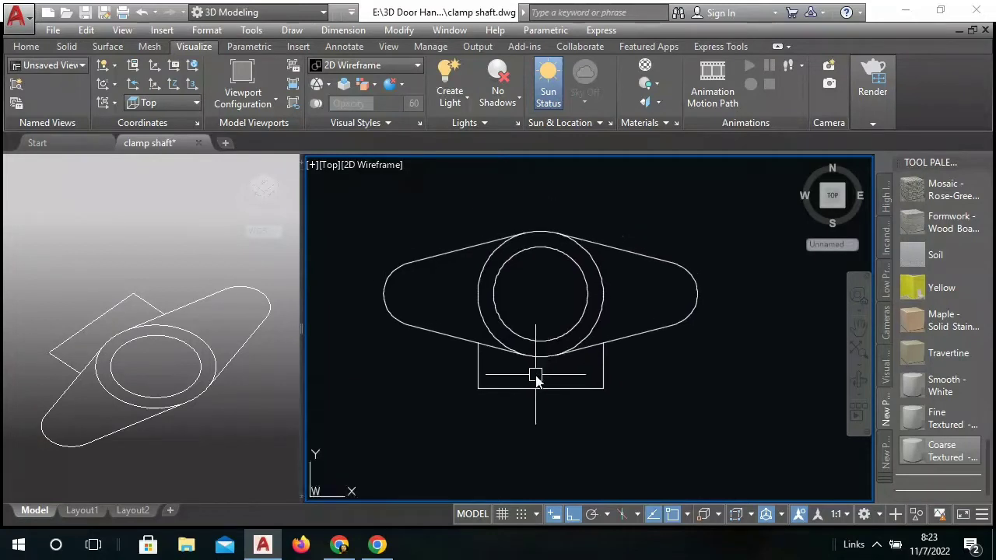
pyautogui.write('C')
# Step: Draw a diameter-4 hole circle centred on the left lug
pyautogui.press('Return')
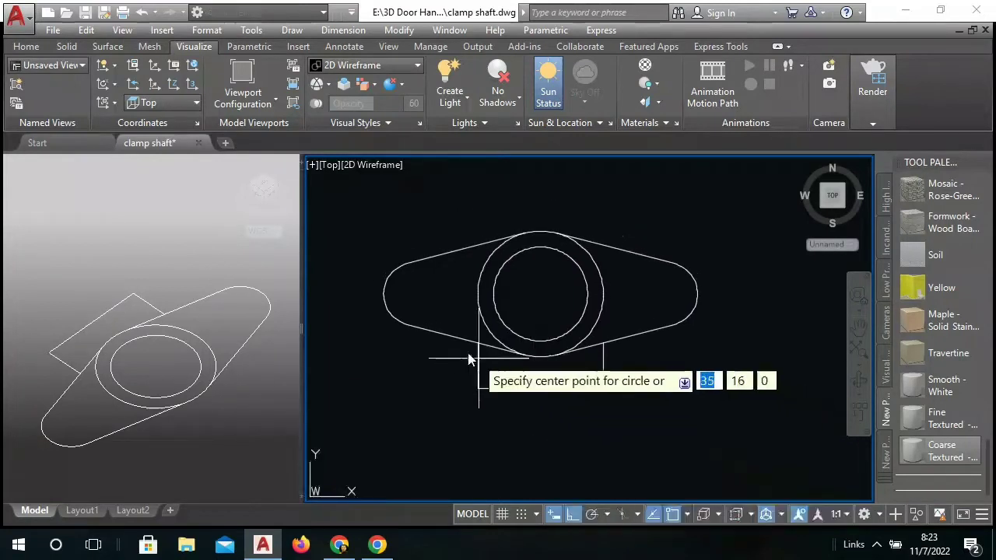
pyautogui.click(414, 294)
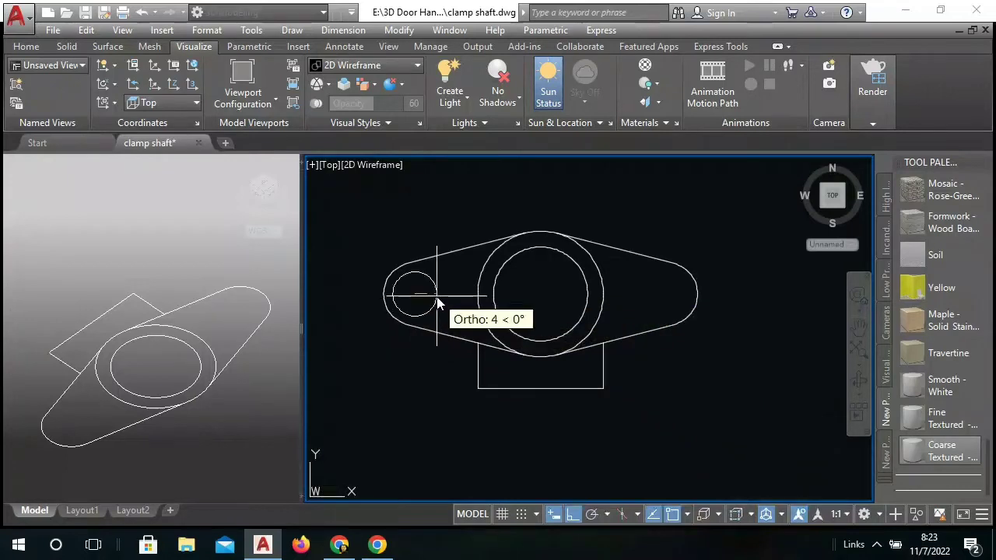
pyautogui.rightClick(438, 303)
pyautogui.click(486, 364)
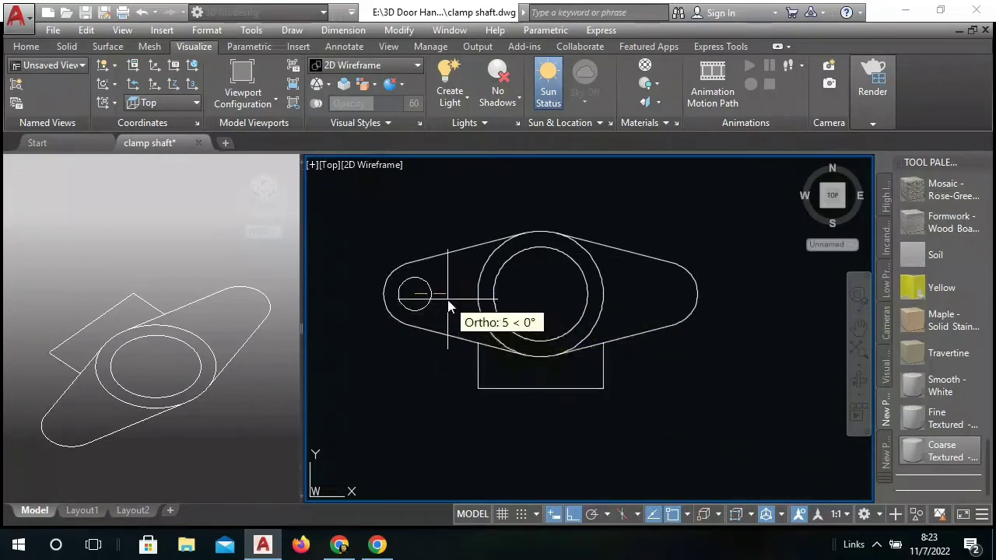
pyautogui.write('4')
pyautogui.rightClick(449, 306)
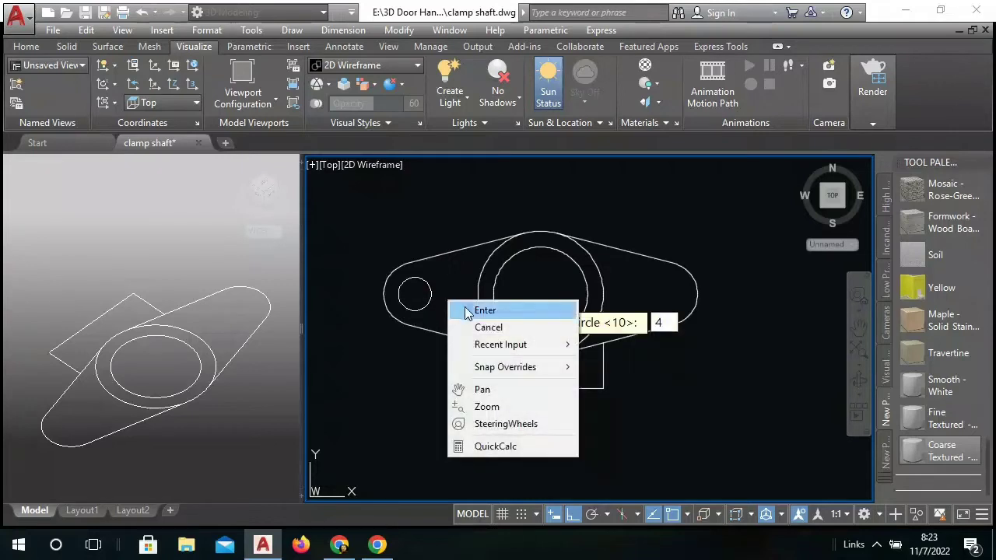
pyautogui.click(468, 310)
pyautogui.moveTo(460, 305); pyautogui.dragTo(473, 303, button='middle')
pyautogui.write('m')
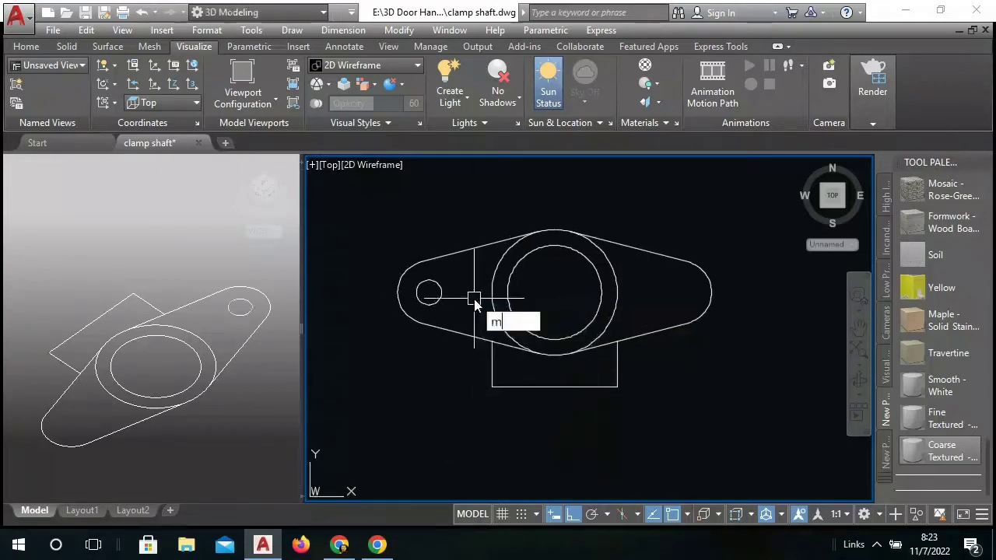
# Step: Mirror the hole onto the right lug about a vertical line through the ring centre, keeping the original
pyautogui.write('i')
pyautogui.click(542, 342)
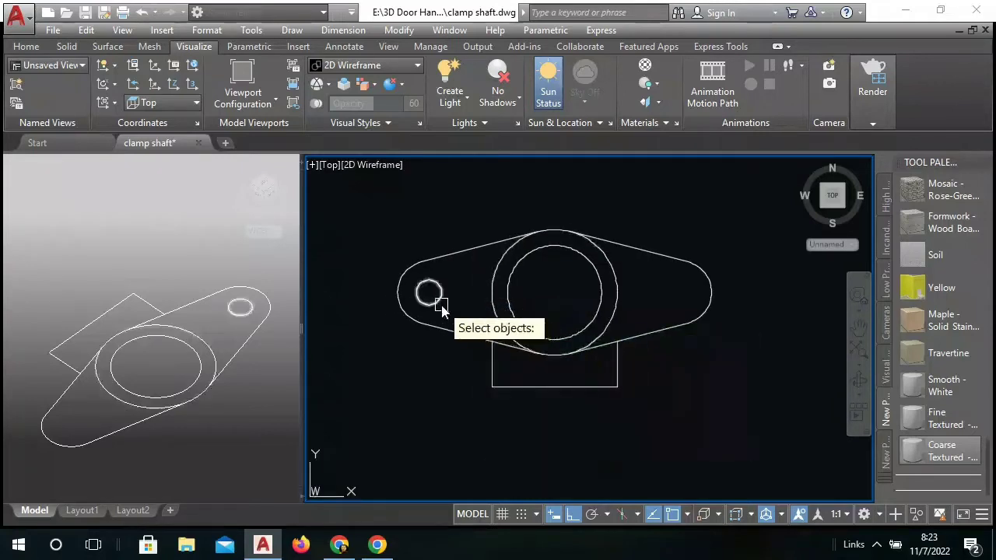
pyautogui.click(439, 295)
pyautogui.rightClick(455, 288)
pyautogui.click(484, 301)
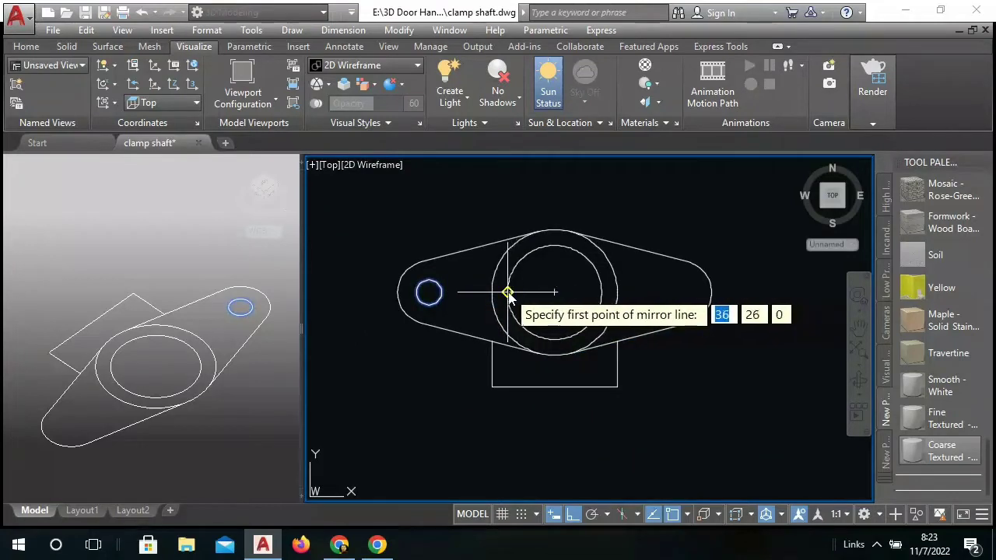
pyautogui.click(555, 293)
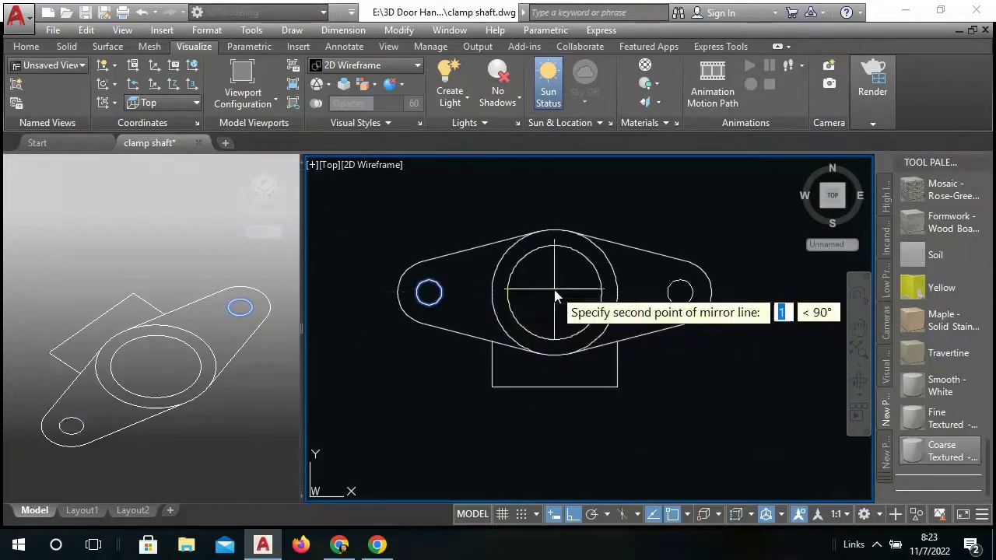
pyautogui.click(553, 395)
pyautogui.click(586, 457)
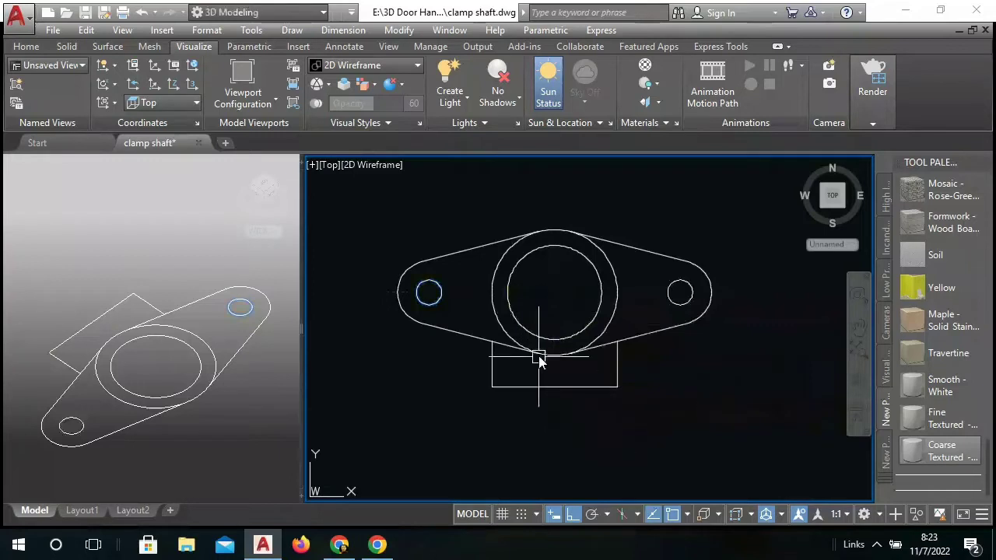
# Step: Switch the viewport to the X-Ray visual style and the SW Isometric view, then reposition the part
pyautogui.moveTo(522, 333); pyautogui.dragTo(556, 330, button='middle')
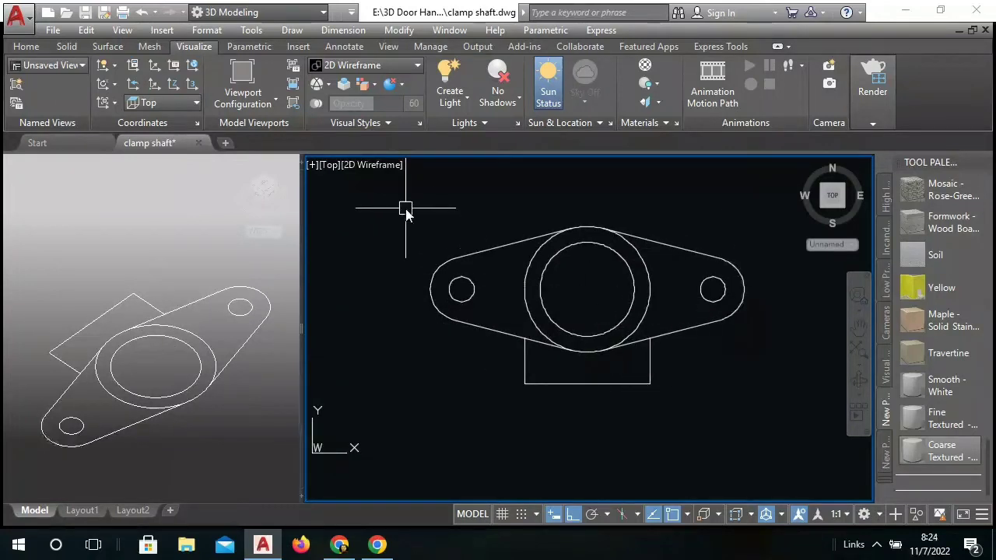
pyautogui.click(377, 165)
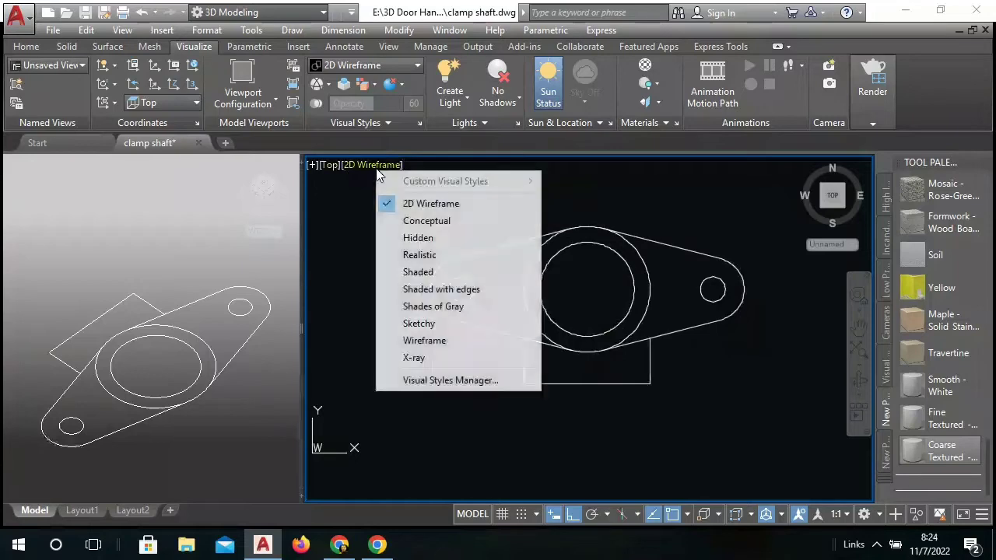
pyautogui.click(415, 358)
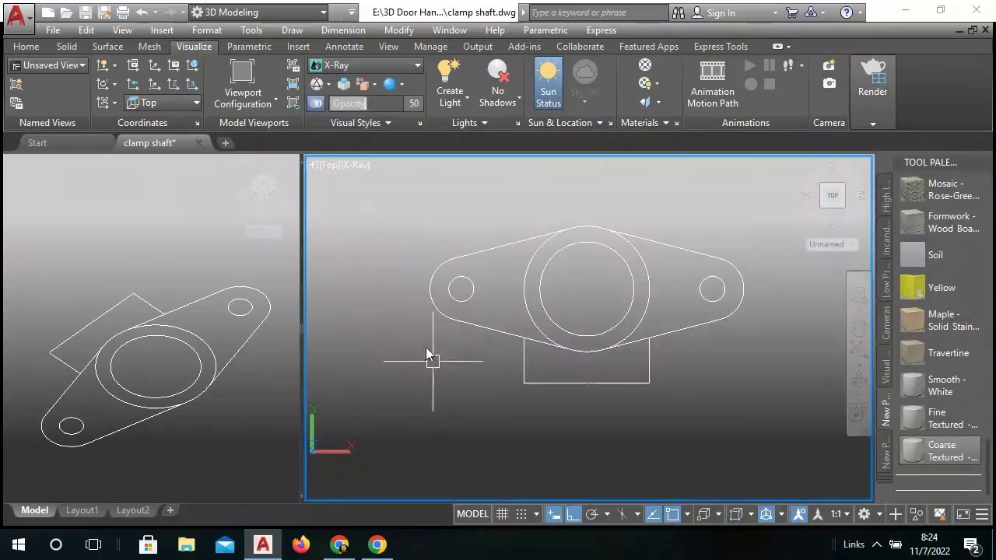
pyautogui.click(327, 178)
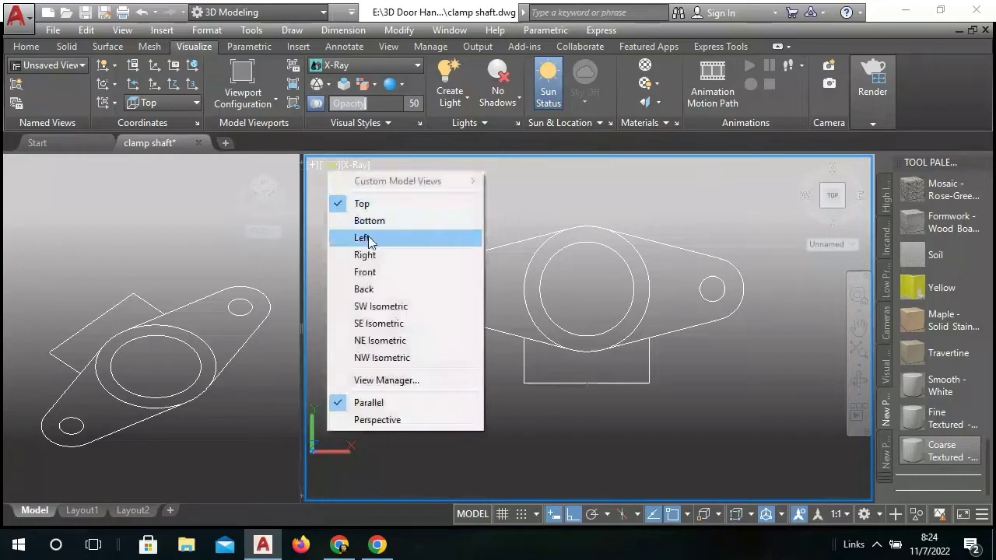
pyautogui.click(384, 319)
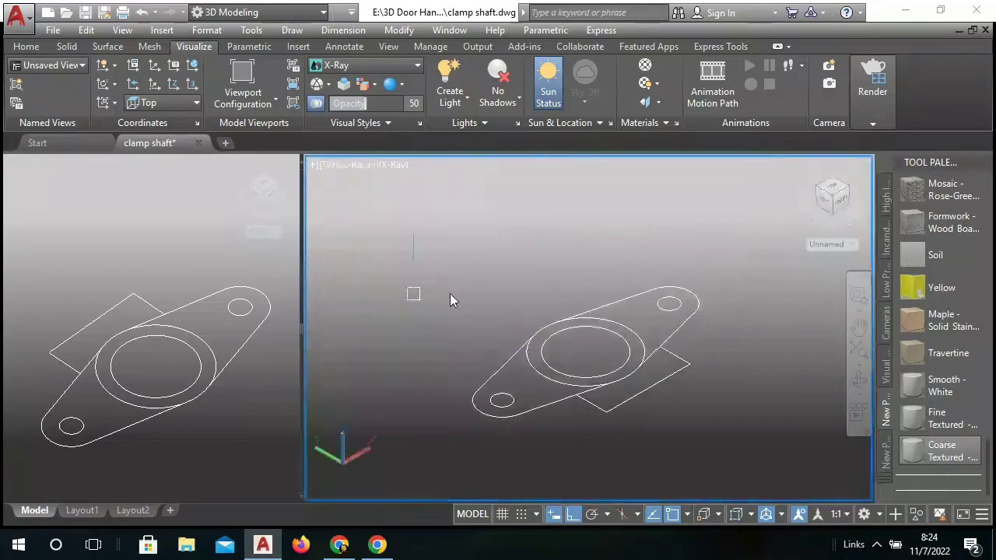
pyautogui.scroll(2, 594, 352)
pyautogui.moveTo(594, 351); pyautogui.dragTo(570, 321, button='middle')
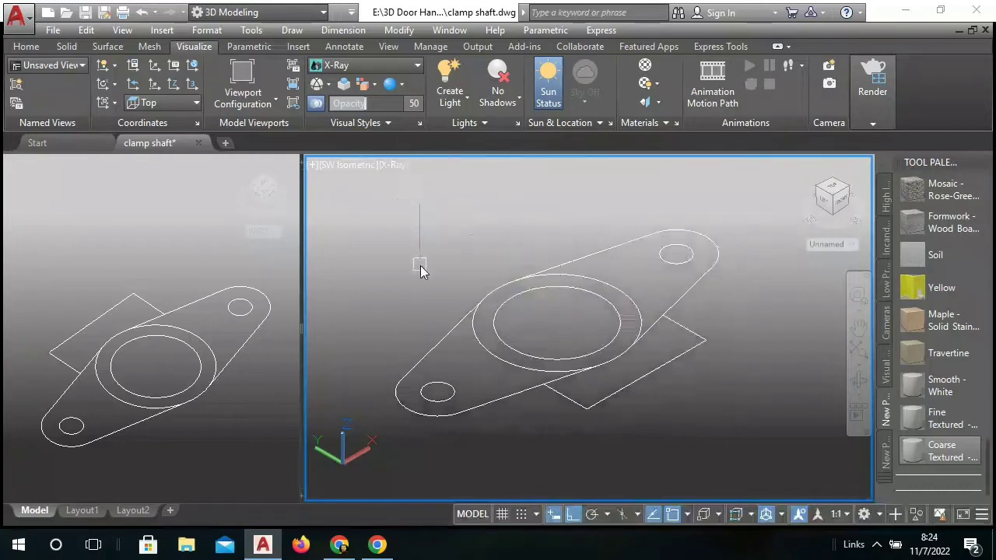
# Step: Press-pull the left and right plate regions, then pull the clamp block outline to height 24
pyautogui.write('Pre')
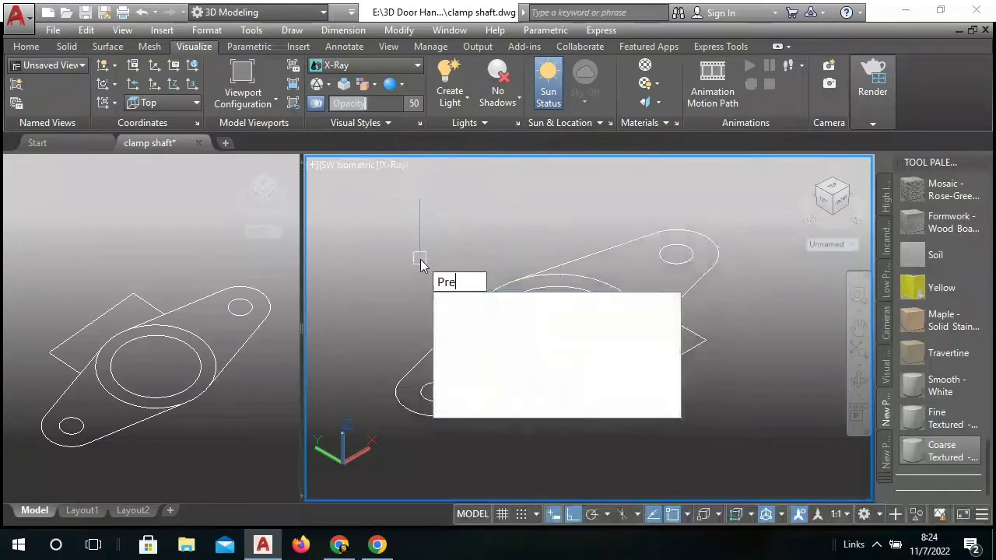
pyautogui.write('ss')
pyautogui.press('Return')
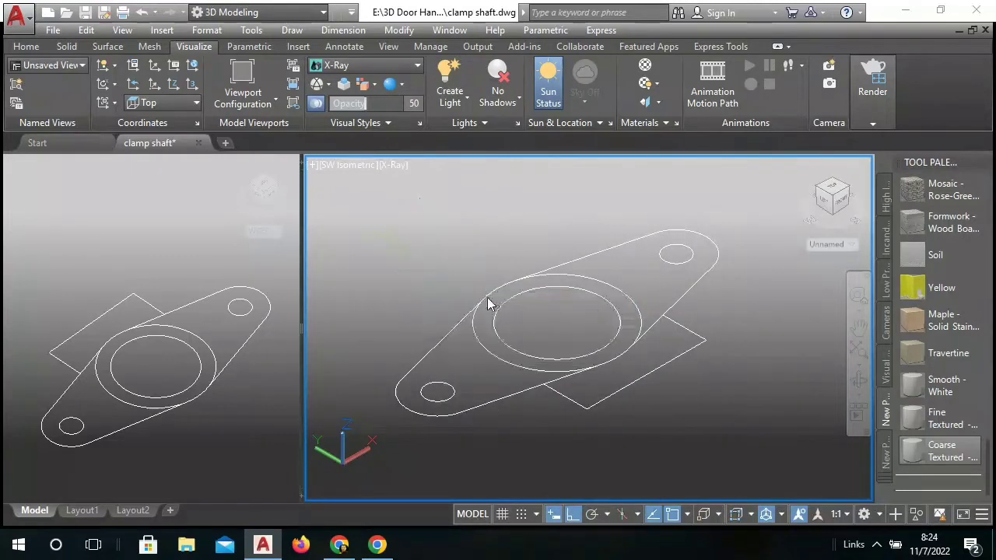
pyautogui.click(462, 354)
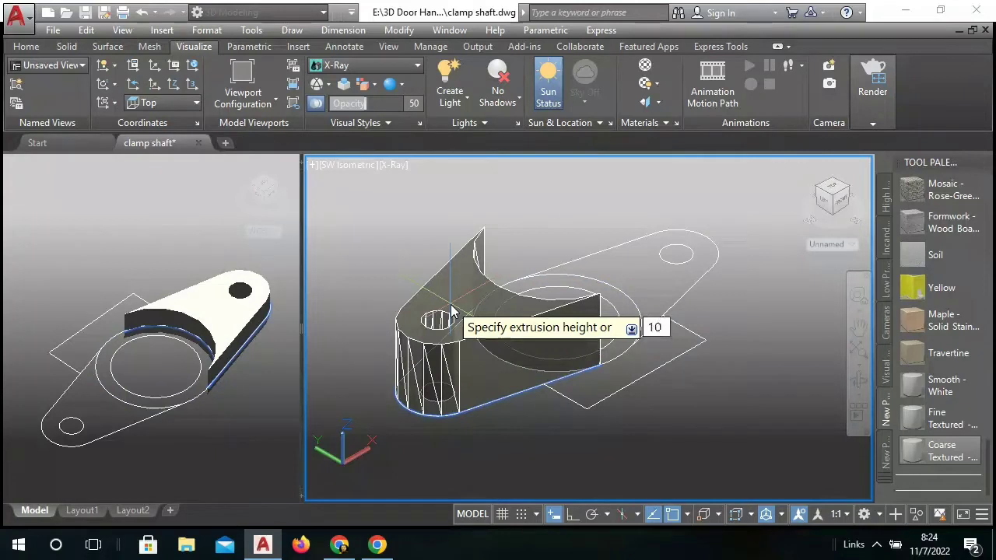
pyautogui.rightClick(451, 311)
pyautogui.click(459, 315)
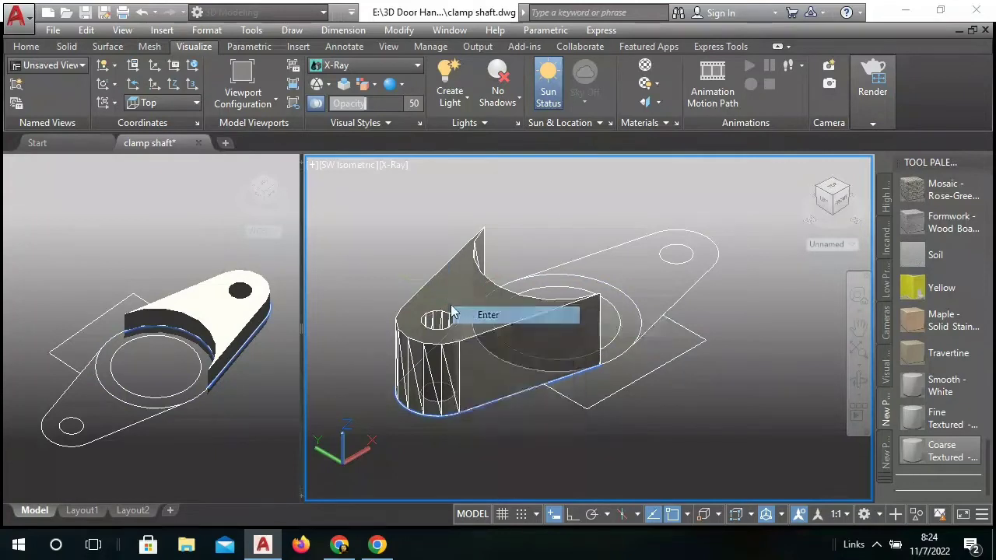
pyautogui.click(616, 263)
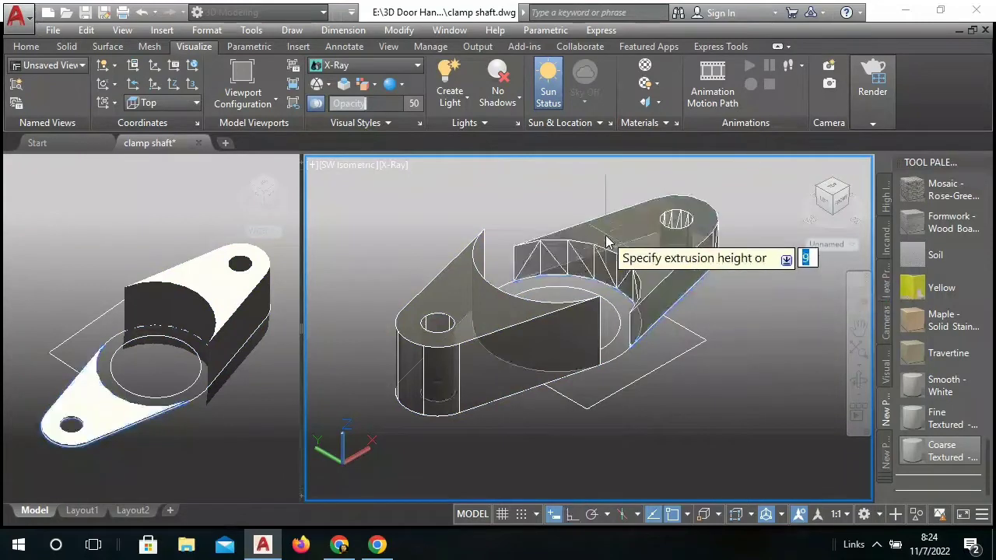
pyautogui.rightClick(607, 242)
pyautogui.click(621, 245)
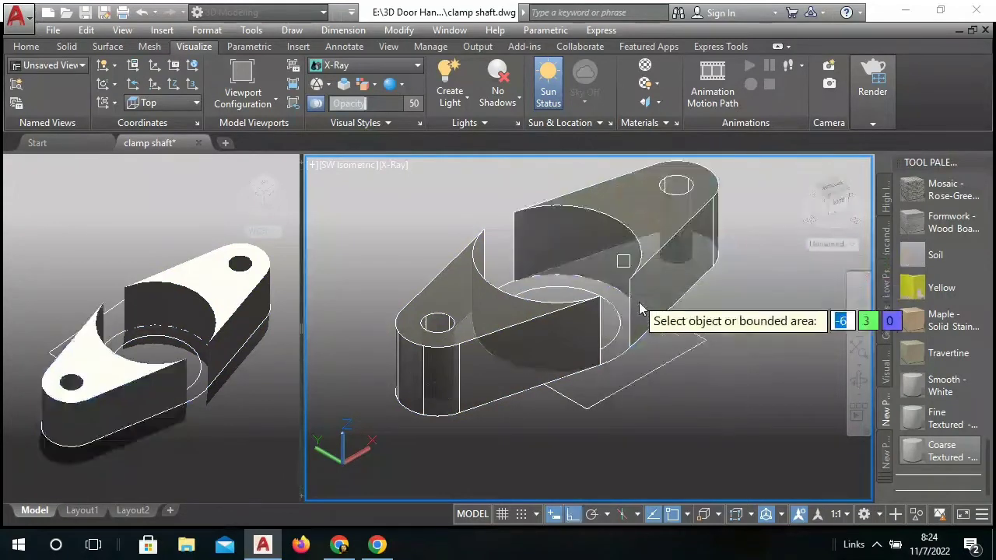
pyautogui.click(661, 350)
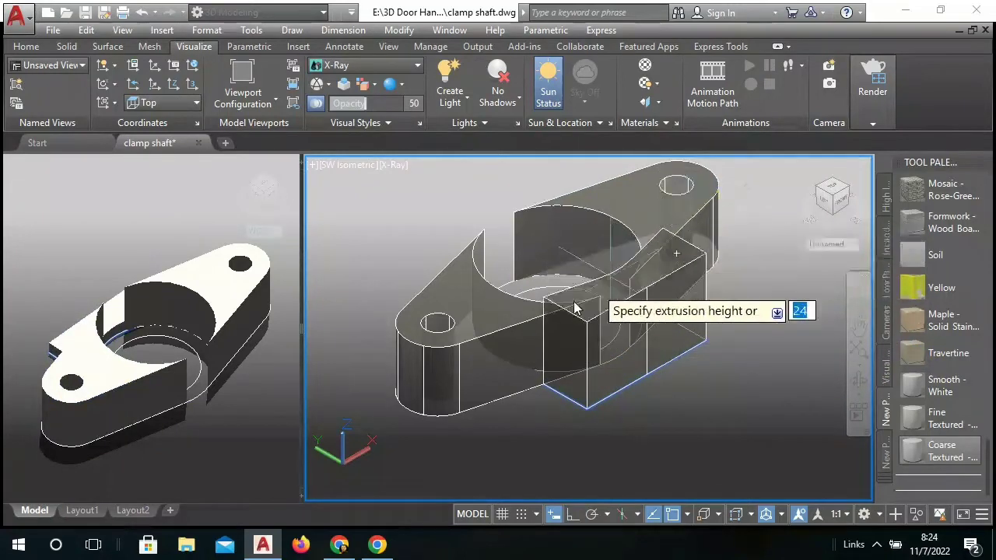
pyautogui.click(438, 325)
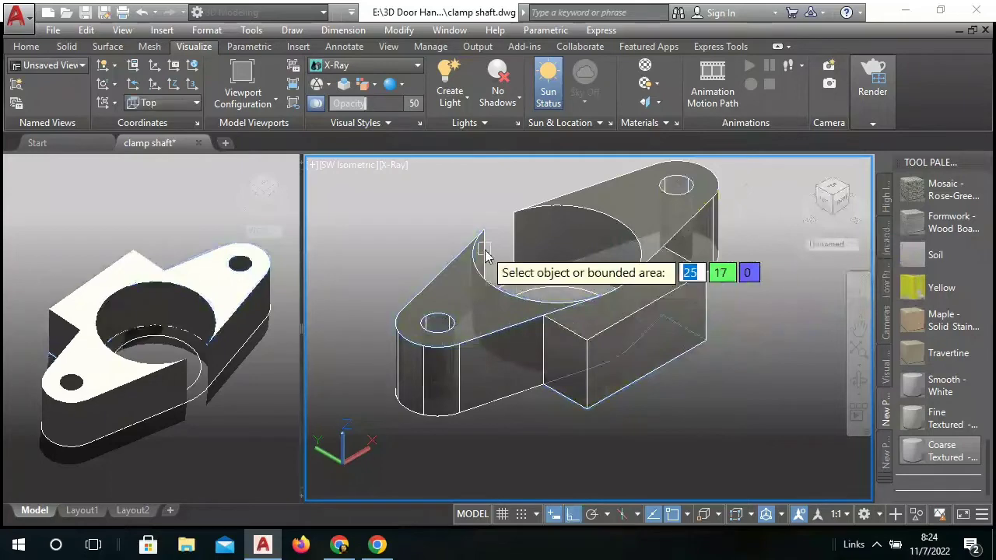
# Step: Press-pull the ring between the circles up 20 units as the boss, then end PRESSPULL
pyautogui.keyDown('shift'); pyautogui.moveTo(443, 264); pyautogui.dragTo(491, 276, button='middle'); pyautogui.keyUp('shift')
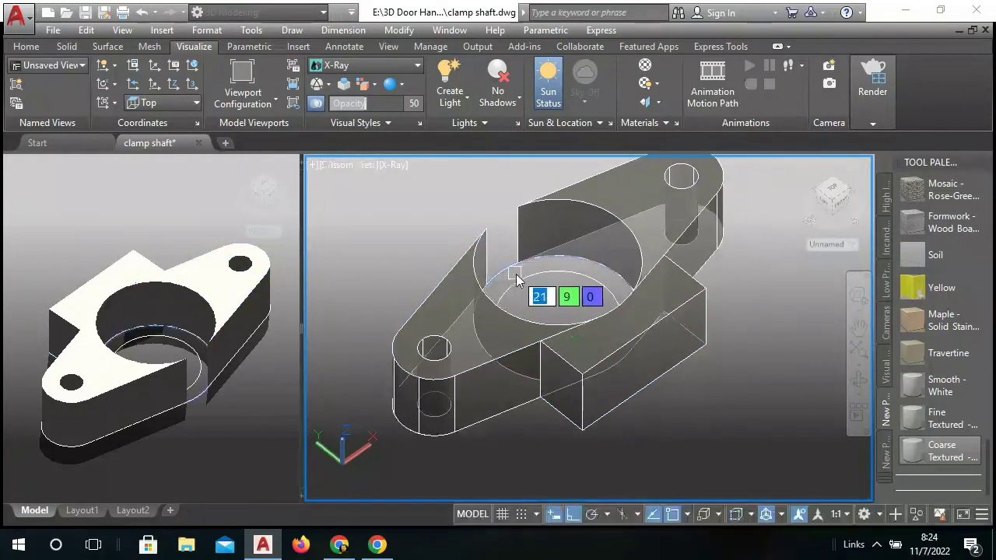
pyautogui.click(515, 273)
pyautogui.write('20')
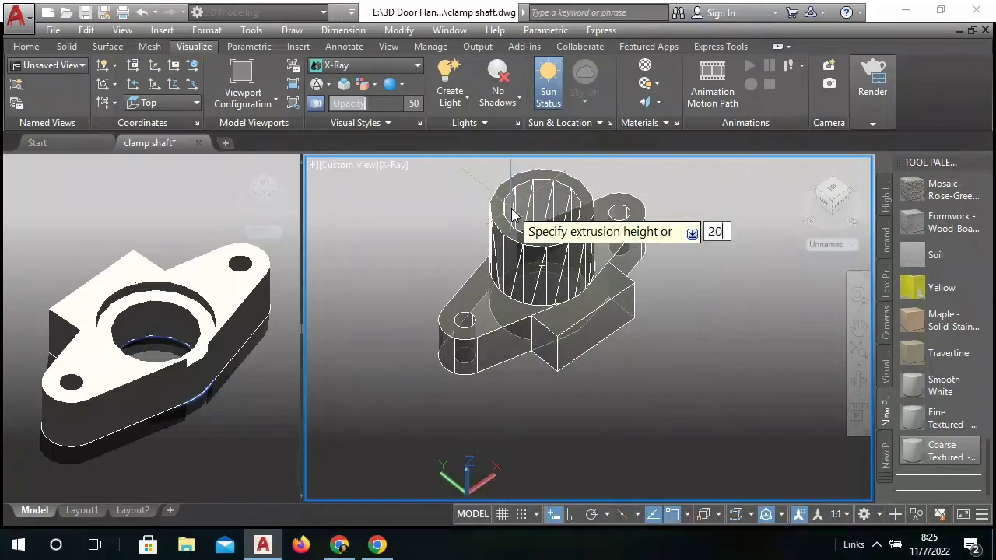
pyautogui.rightClick(515, 216)
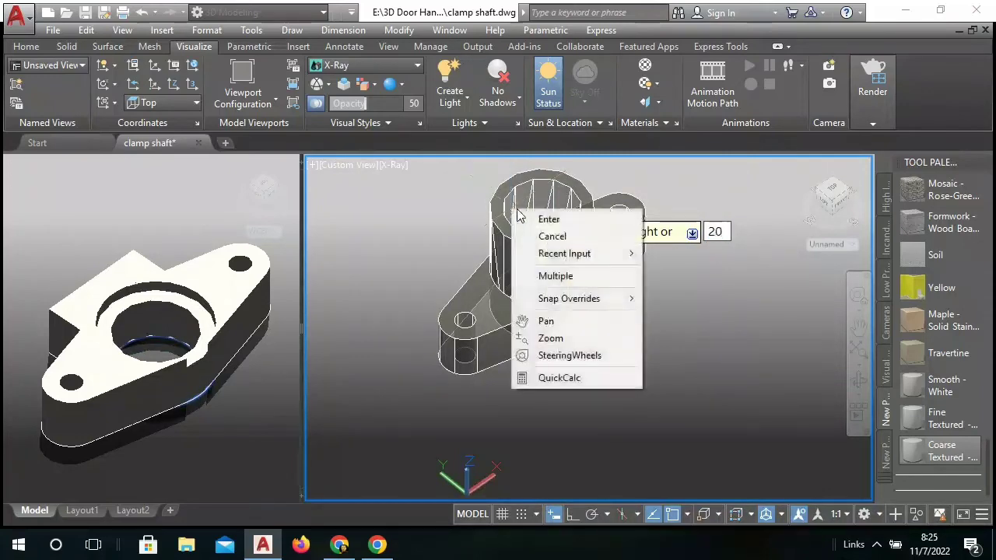
pyautogui.click(528, 220)
pyautogui.rightClick(431, 210)
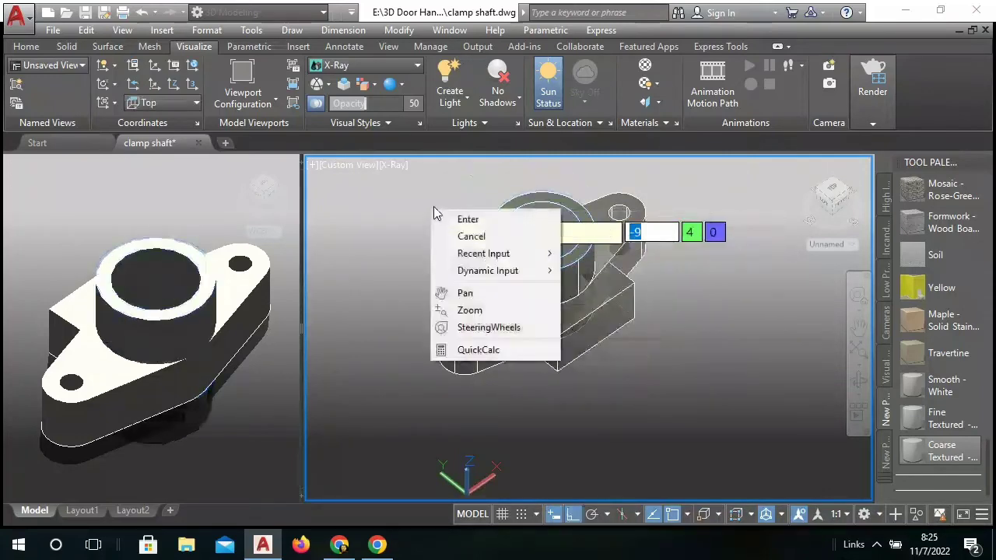
pyautogui.click(458, 220)
pyautogui.keyDown('shift'); pyautogui.moveTo(457, 227); pyautogui.dragTo(484, 265, button='middle'); pyautogui.keyUp('shift')
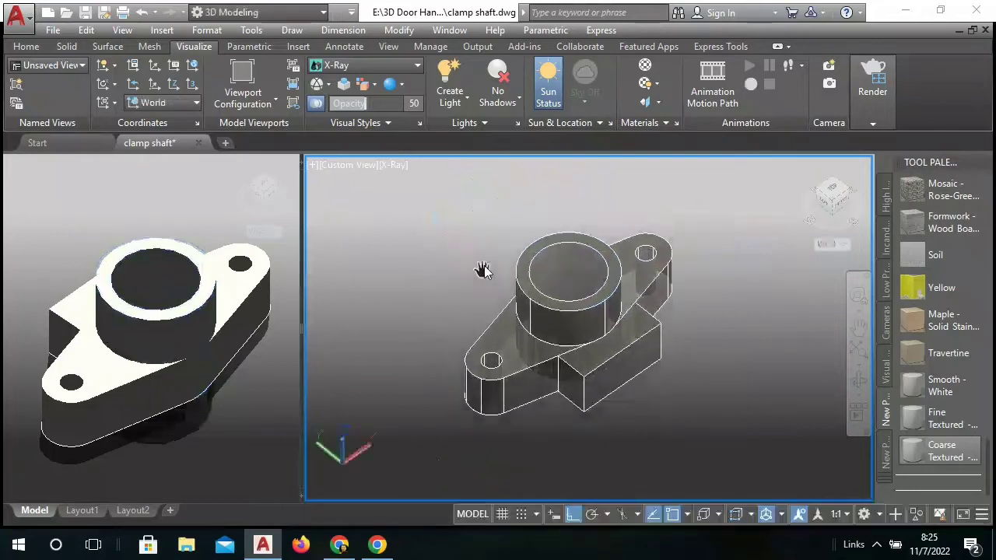
# Step: Window-select the model and the cylinder boss under ERASE, confirm, and orbit to the other side
pyautogui.moveTo(575, 309)
pyautogui.keyDown('shift'); pyautogui.mouseDown(button='middle')
pyautogui.moveTo(445, 332)
pyautogui.moveTo(548, 290)
pyautogui.moveTo(583, 257)
pyautogui.mouseUp(button='middle'); pyautogui.keyUp('shift')
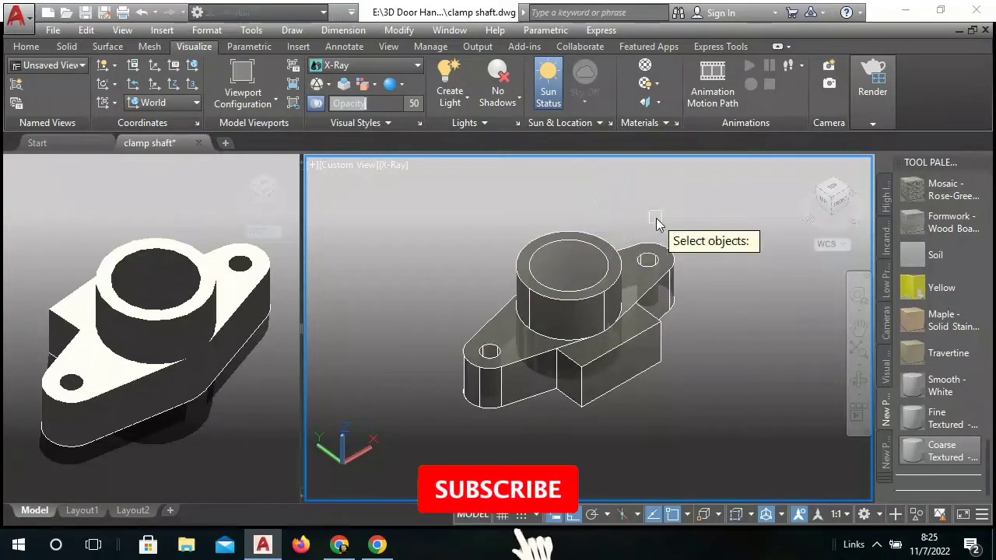
pyautogui.write('E')
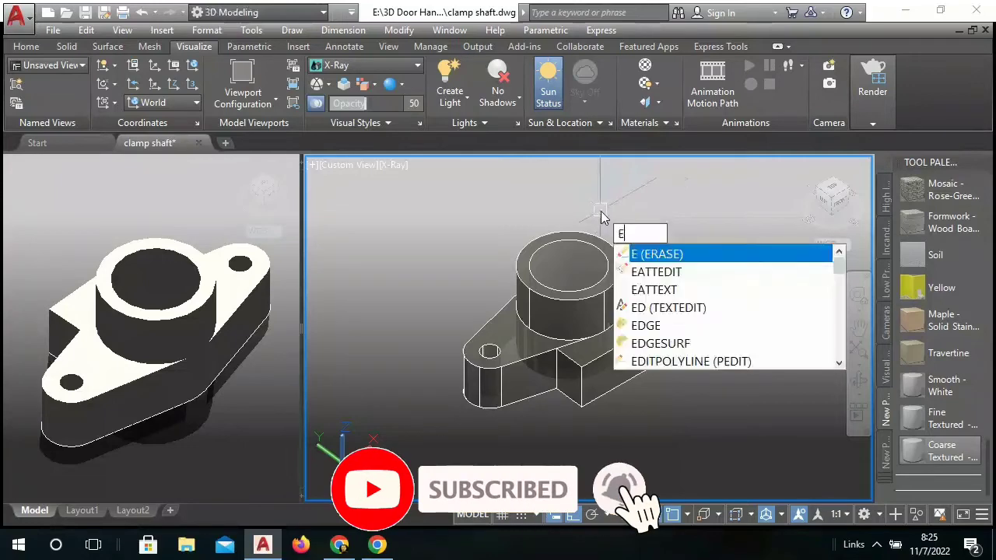
pyautogui.press('Return')
pyautogui.click(689, 216)
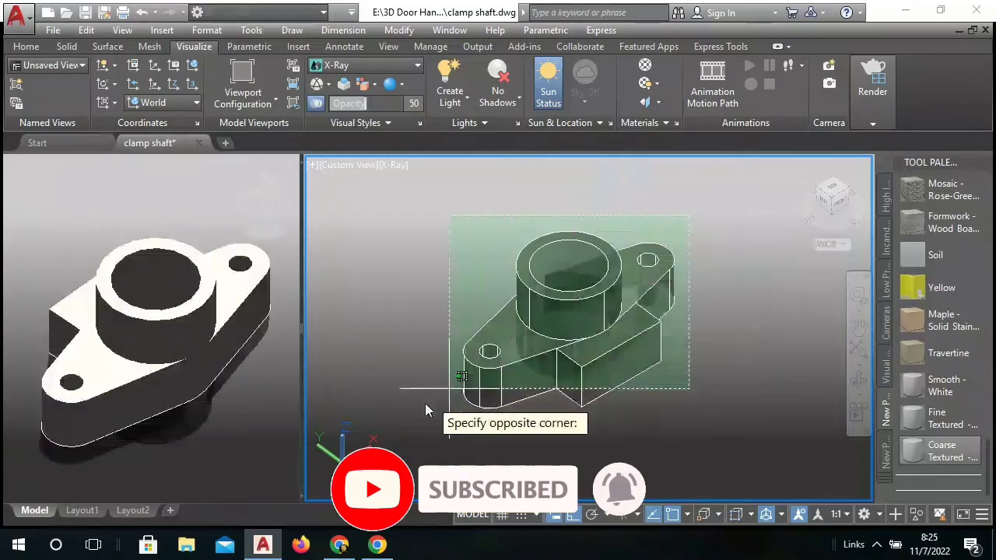
pyautogui.click(414, 420)
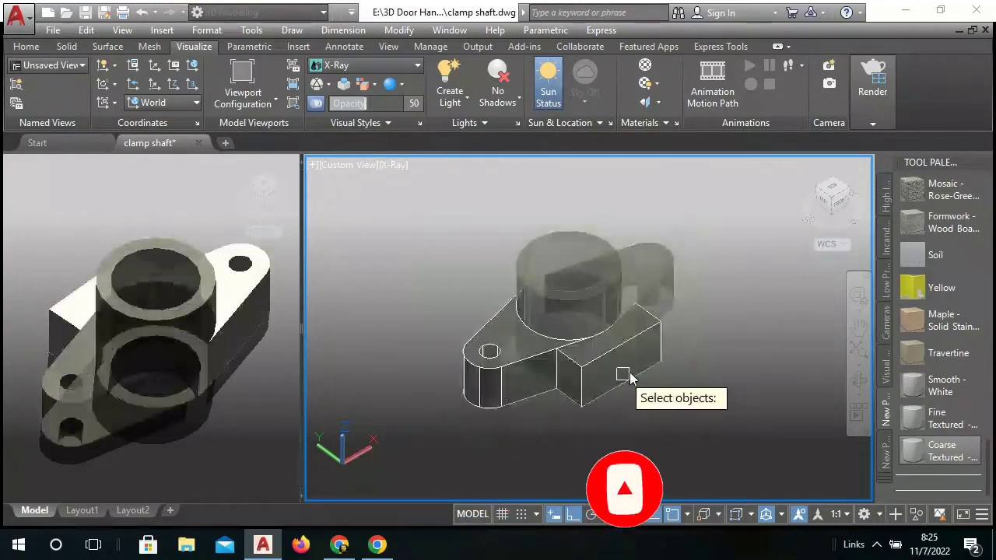
pyautogui.click(599, 265)
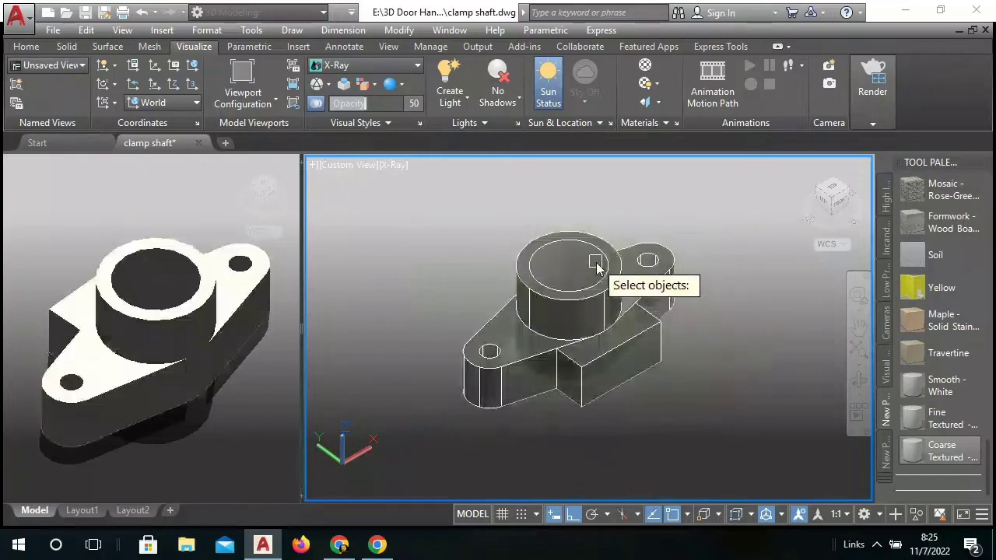
pyautogui.rightClick(599, 210)
pyautogui.click(623, 217)
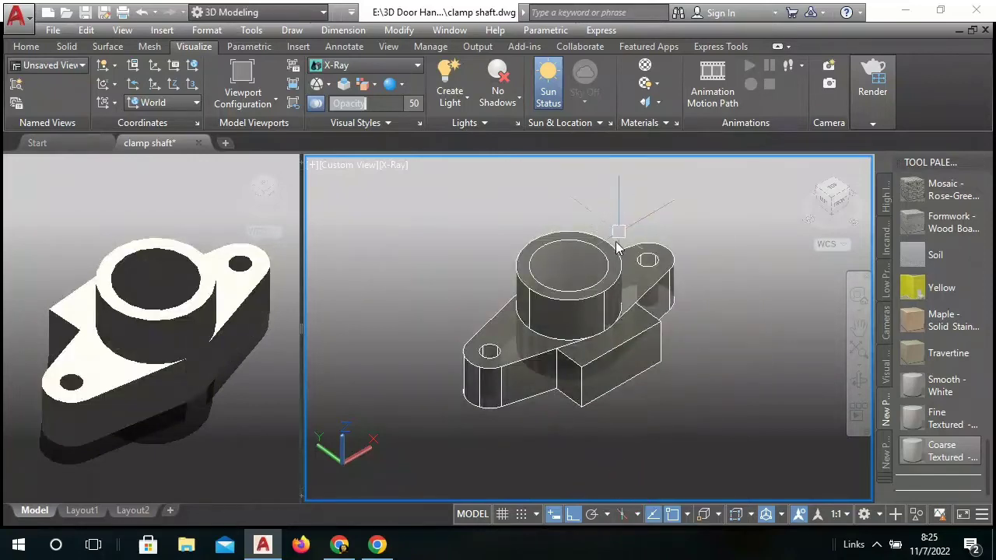
pyautogui.moveTo(617, 247)
pyautogui.keyDown('shift'); pyautogui.mouseDown(button='middle')
pyautogui.moveTo(500, 236)
pyautogui.moveTo(533, 301)
pyautogui.mouseUp(button='middle'); pyautogui.keyUp('shift')
# Step: Define a UCS with origin at the block's bottom corner, X along the bottom edge, XY on the end face
pyautogui.moveTo(605, 380)
pyautogui.keyDown('shift'); pyautogui.mouseDown(button='middle')
pyautogui.moveTo(567, 407)
pyautogui.moveTo(472, 270)
pyautogui.moveTo(436, 244)
pyautogui.moveTo(417, 288)
pyautogui.moveTo(556, 287)
pyautogui.mouseUp(button='middle'); pyautogui.keyUp('shift')
pyautogui.write('u')
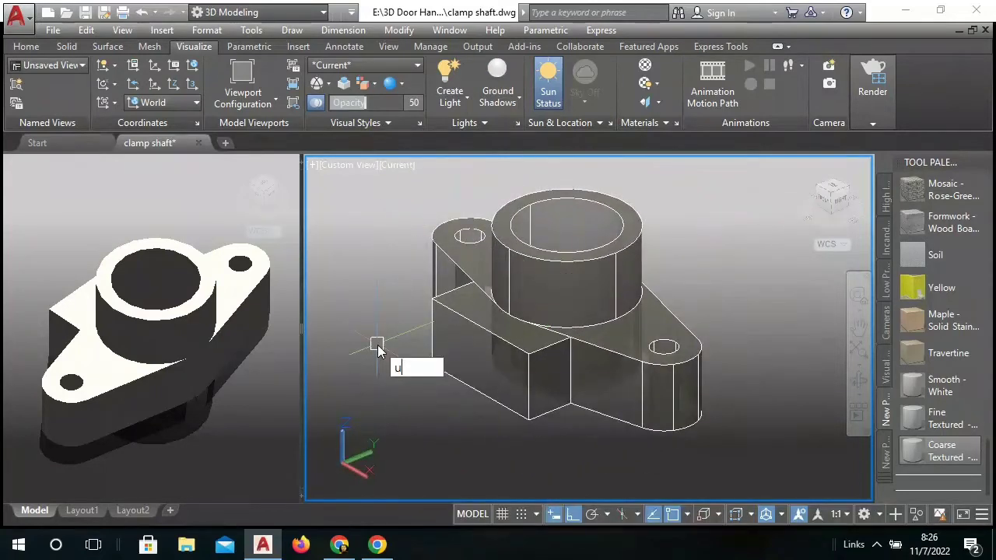
pyautogui.write('cs')
pyautogui.press('Return')
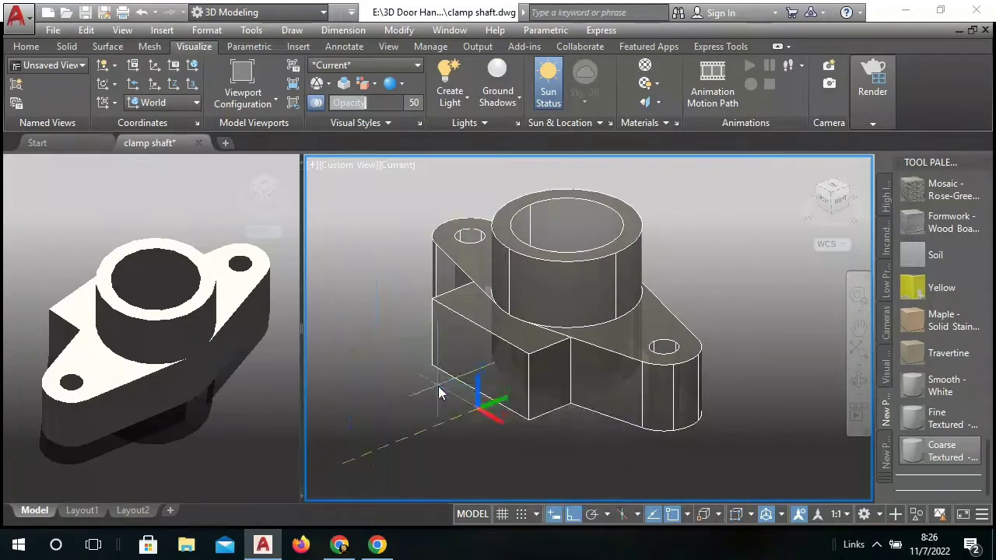
pyautogui.scroll(2, 519, 442)
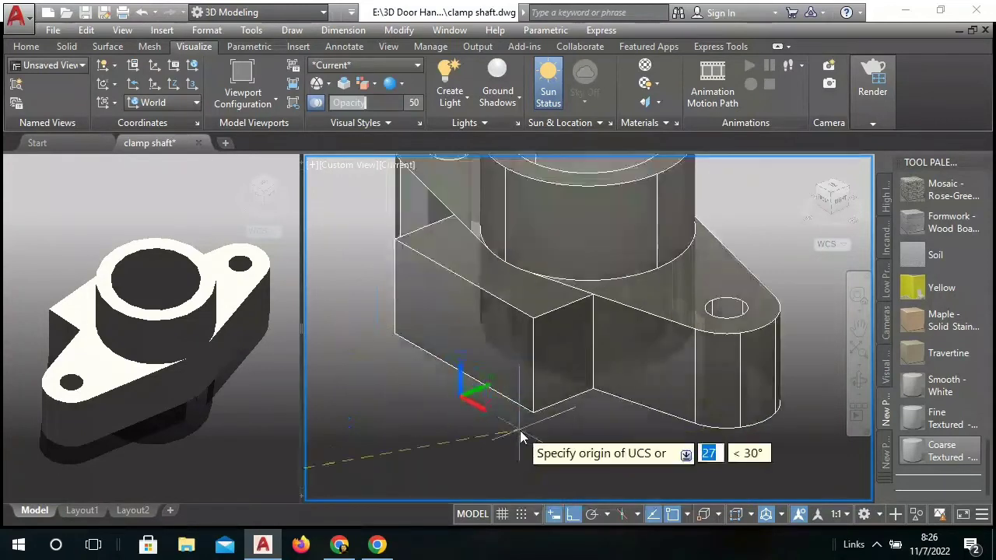
pyautogui.click(534, 413)
pyautogui.scroll(-2, 534, 413)
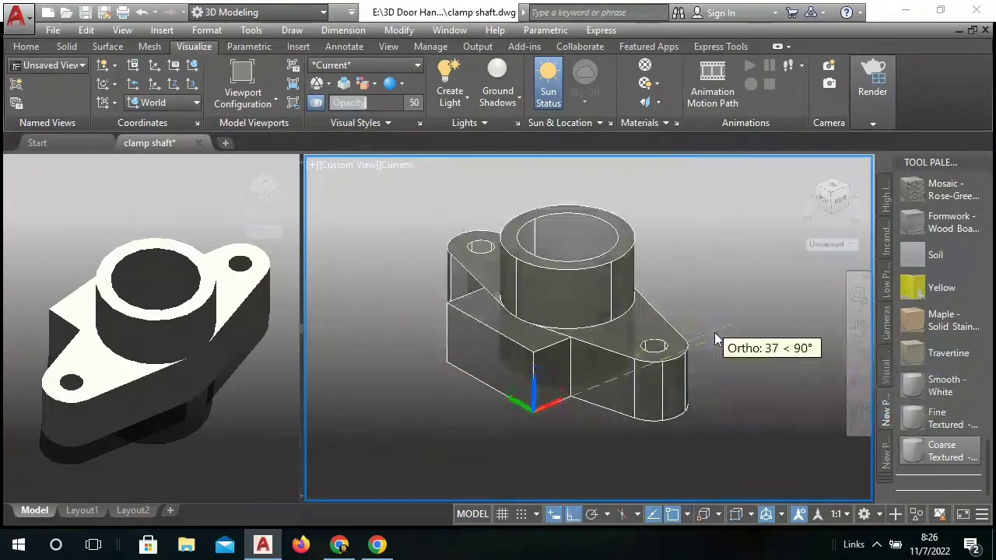
pyautogui.scroll(3, 573, 406)
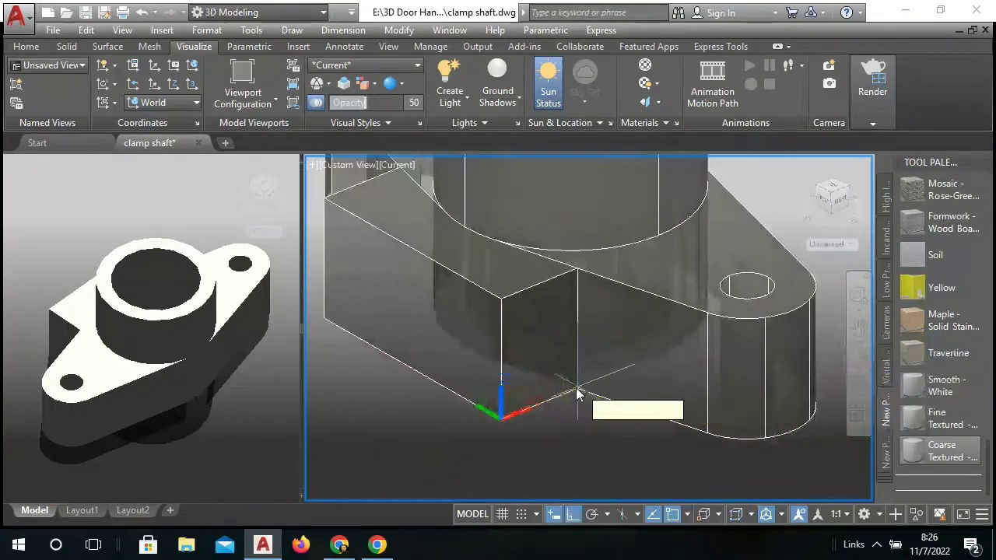
pyautogui.click(504, 303)
pyautogui.click(503, 301)
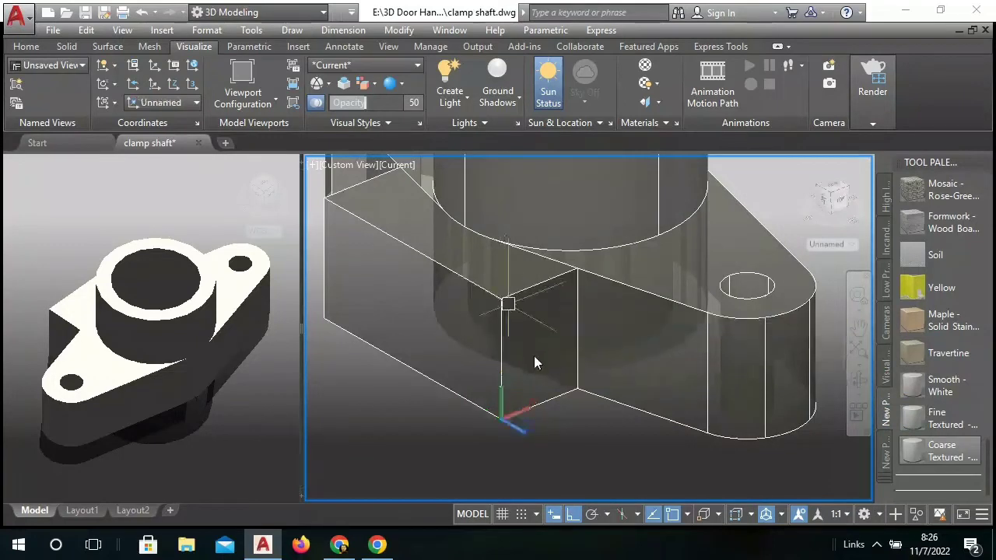
# Step: Draw a diameter-4 circle centred on the clamp block's end face
pyautogui.write('c')
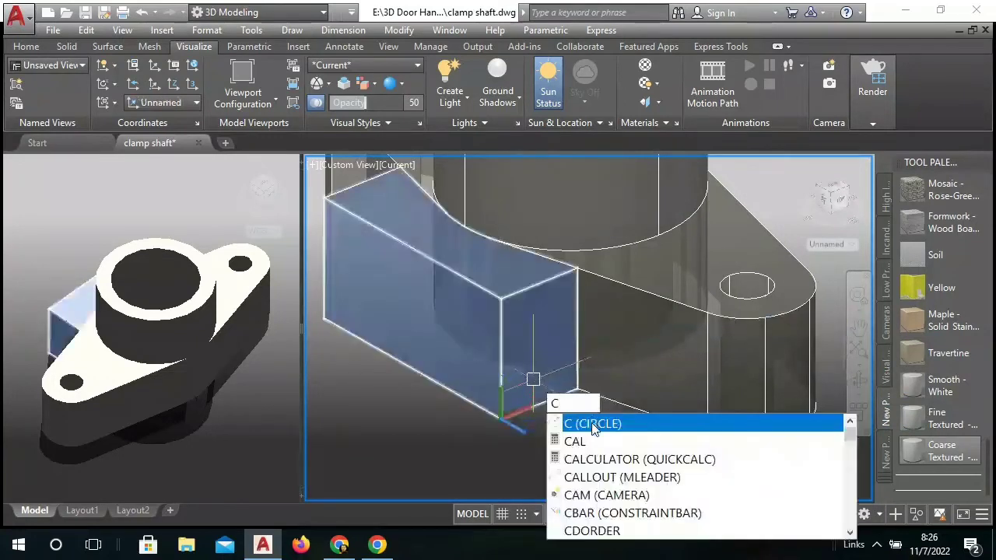
pyautogui.click(594, 426)
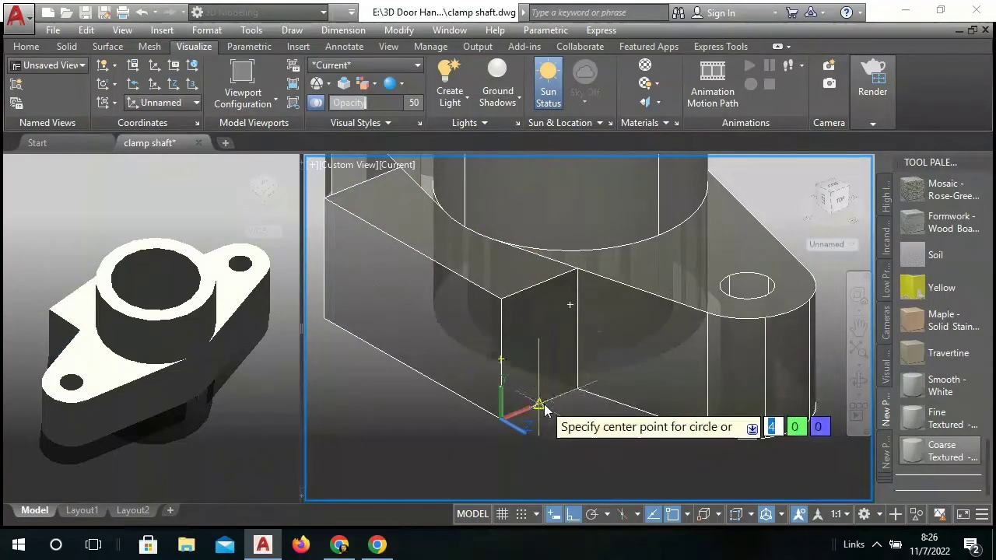
pyautogui.click(538, 345)
pyautogui.rightClick(557, 327)
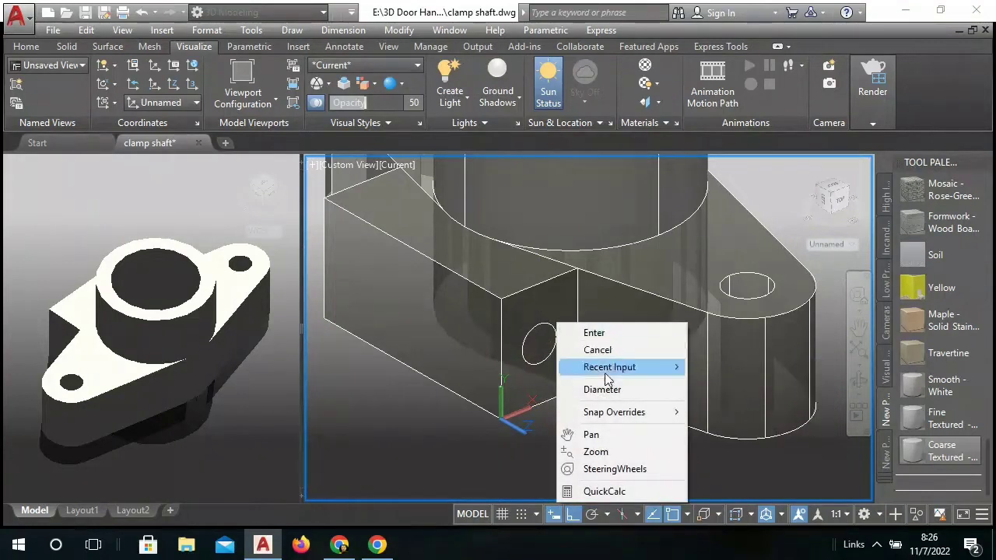
pyautogui.click(610, 389)
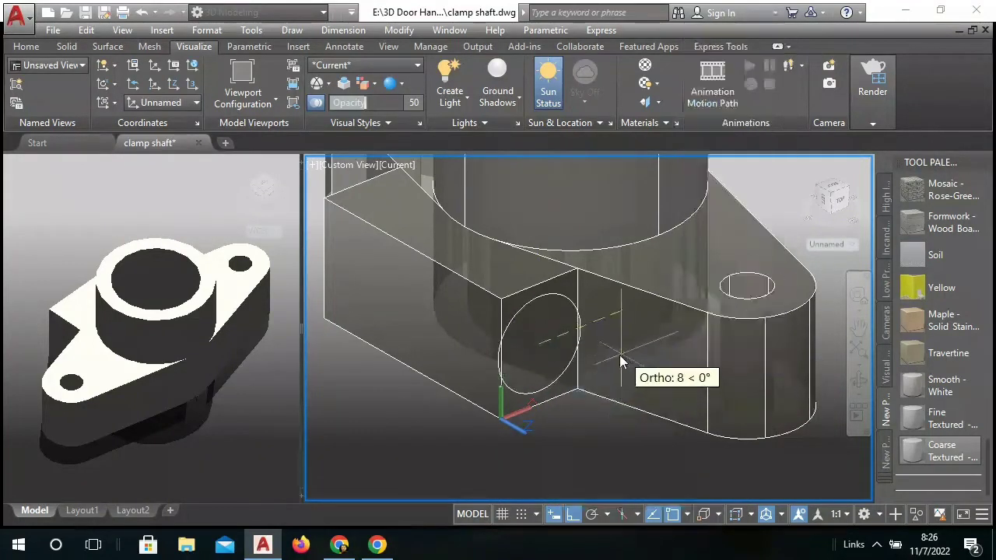
pyautogui.rightClick(610, 360)
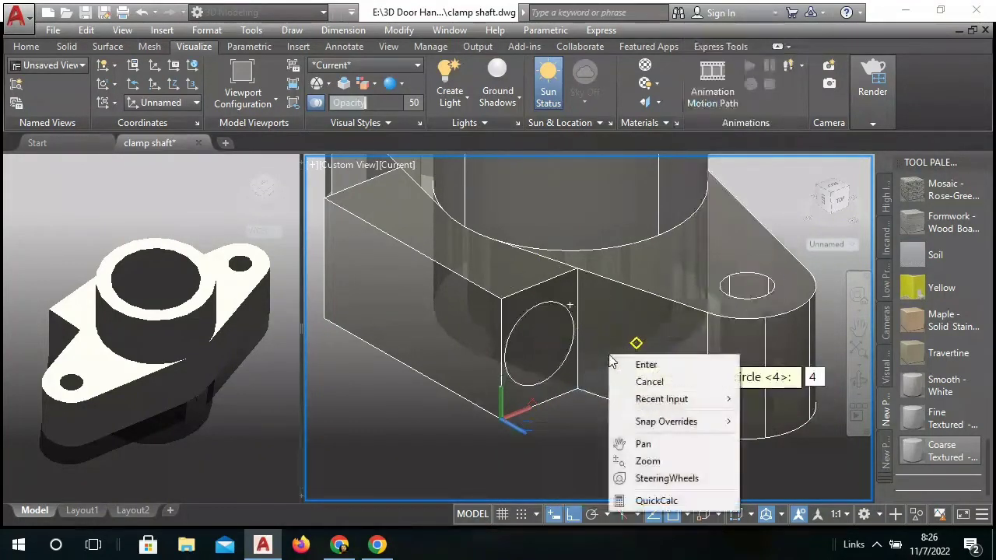
pyautogui.click(632, 366)
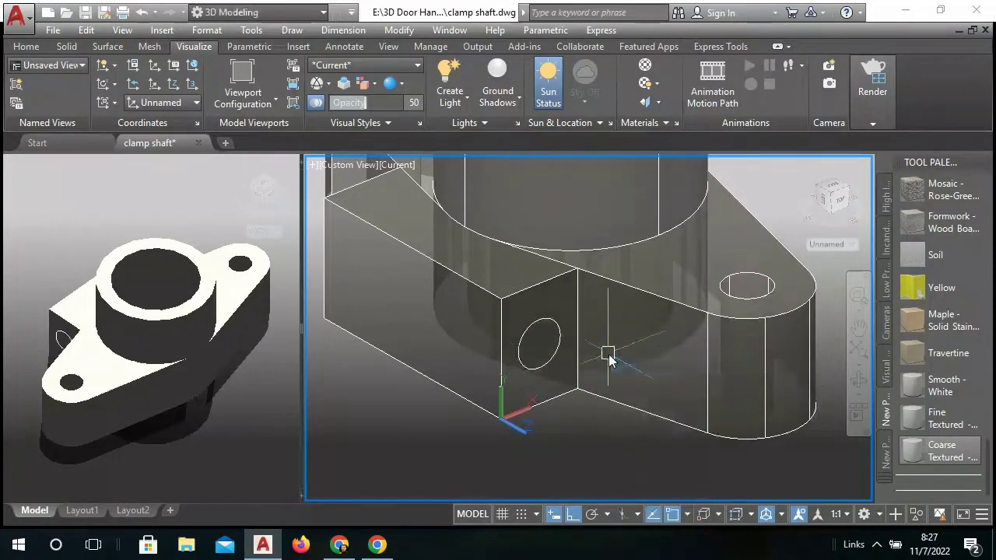
# Step: Draw a concentric diameter-3 circle at the same centre
pyautogui.write('c')
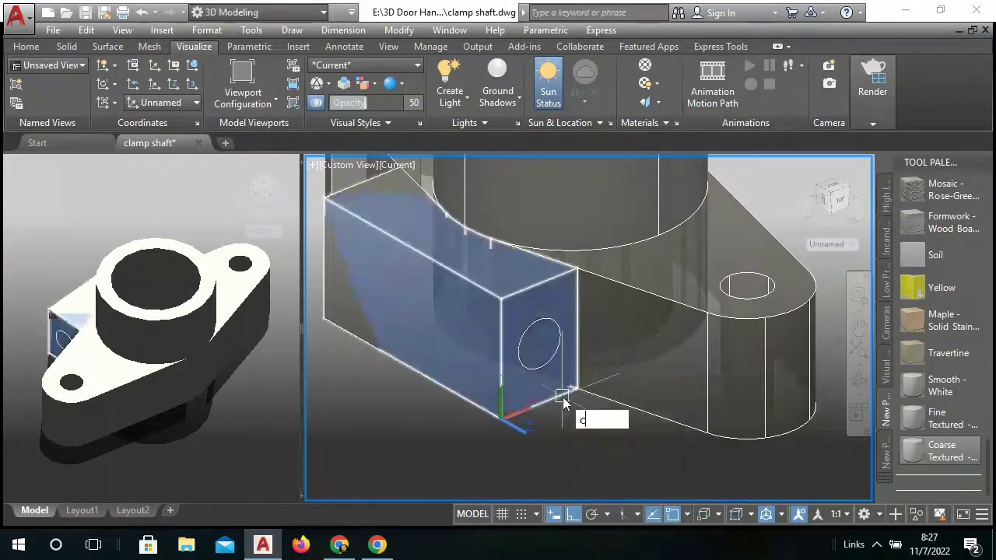
pyautogui.press('Return')
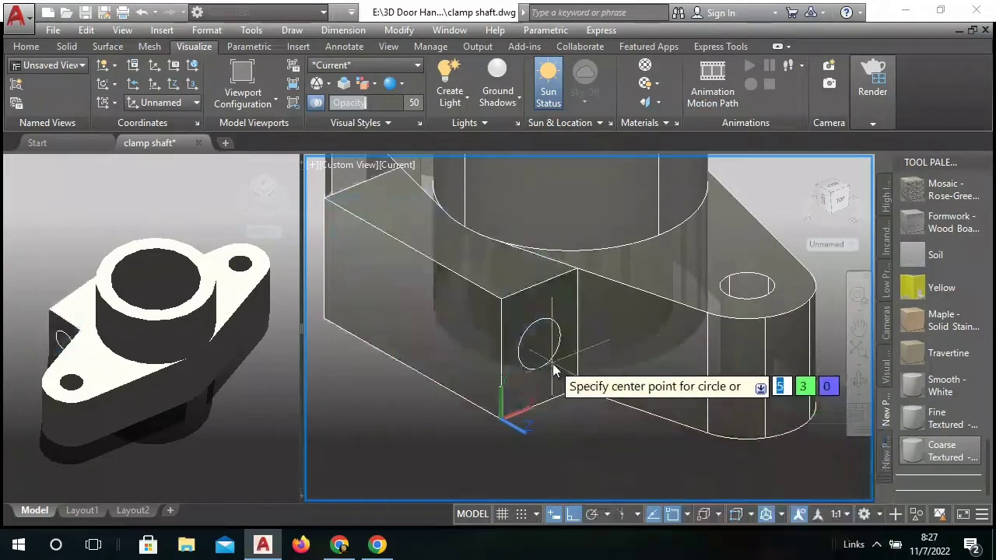
pyautogui.click(539, 344)
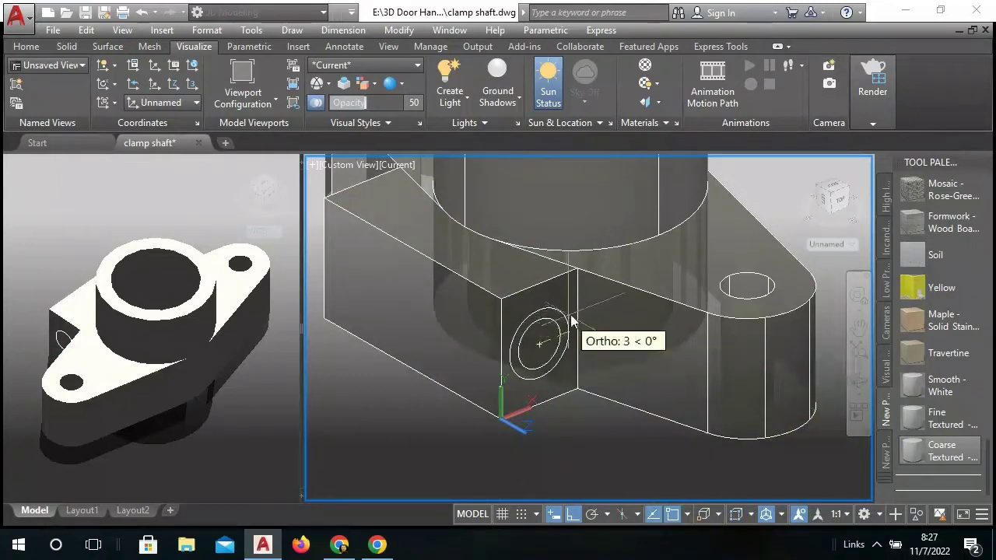
pyautogui.rightClick(589, 321)
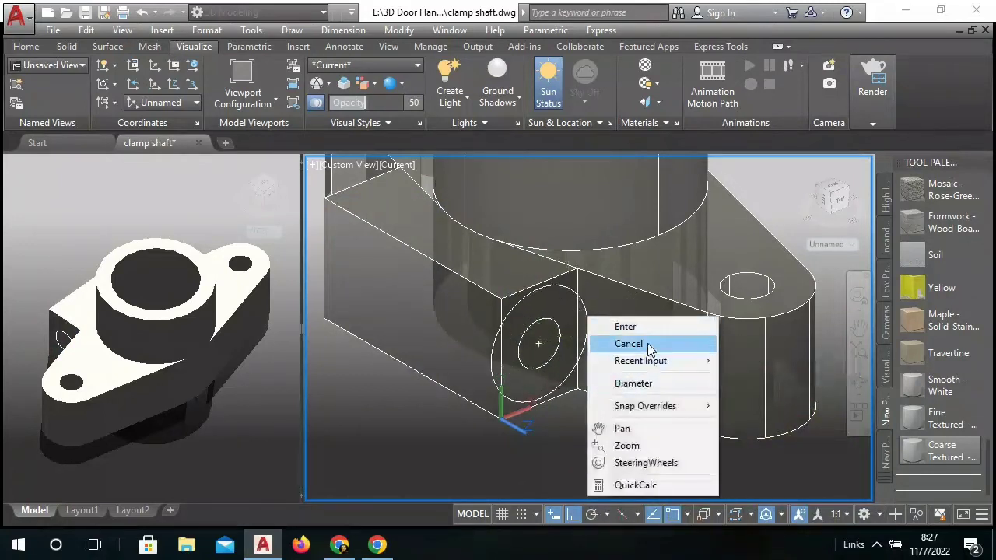
pyautogui.click(643, 384)
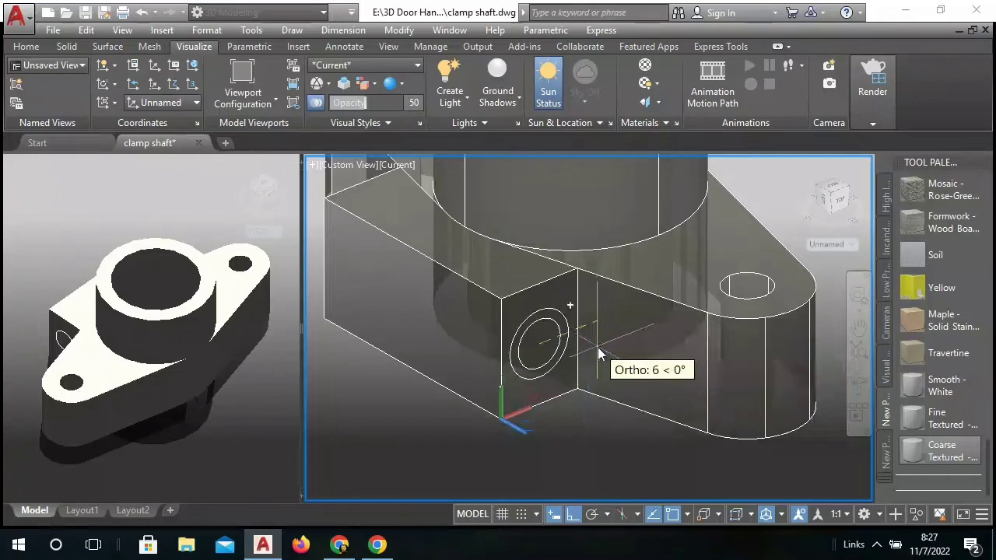
pyautogui.write('3')
pyautogui.rightClick(601, 350)
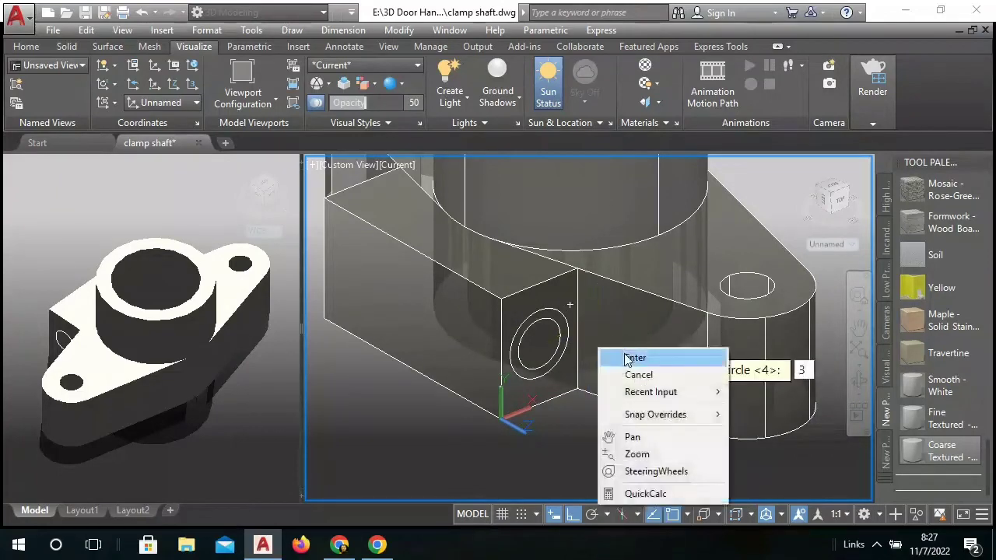
pyautogui.click(627, 359)
pyautogui.moveTo(591, 349)
pyautogui.keyDown('shift'); pyautogui.mouseDown(button='middle')
pyautogui.moveTo(571, 392)
pyautogui.moveTo(613, 402)
pyautogui.moveTo(508, 390)
pyautogui.mouseUp(button='middle'); pyautogui.keyUp('shift')
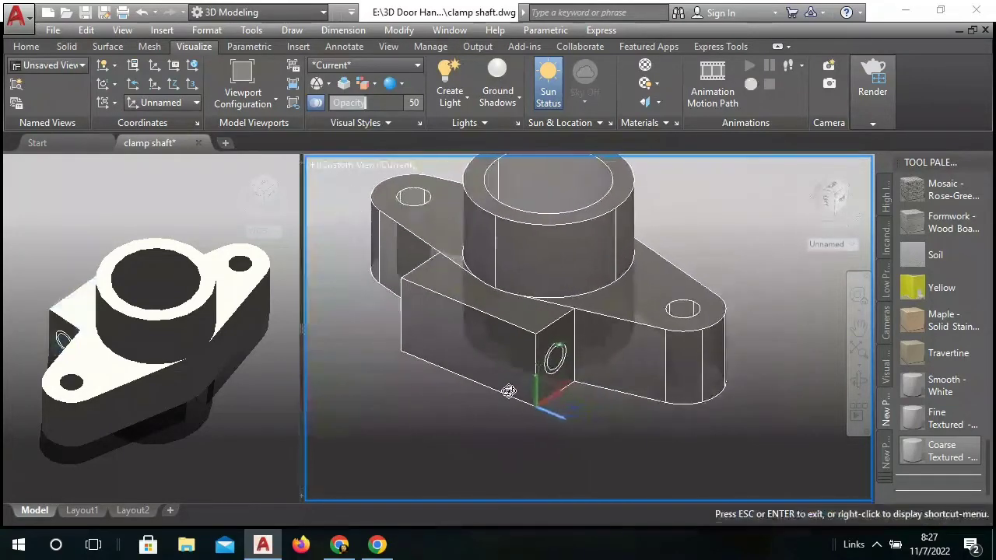
# Step: Start EXTRUDE, switch to PRESSPULL, pick the ring between the end-face circles, then cancel the pull
pyautogui.scroll(3, 573, 405)
pyautogui.moveTo(589, 405)
pyautogui.mouseDown(button='middle')
pyautogui.moveTo(589, 388)
pyautogui.moveTo(605, 399)
pyautogui.mouseUp(button='middle')
pyautogui.write('E')
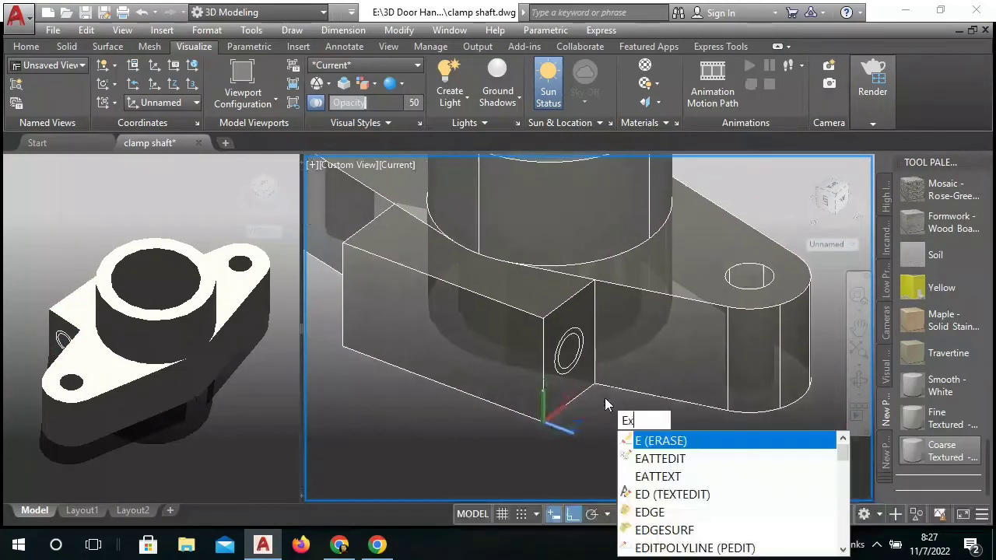
pyautogui.write('XT')
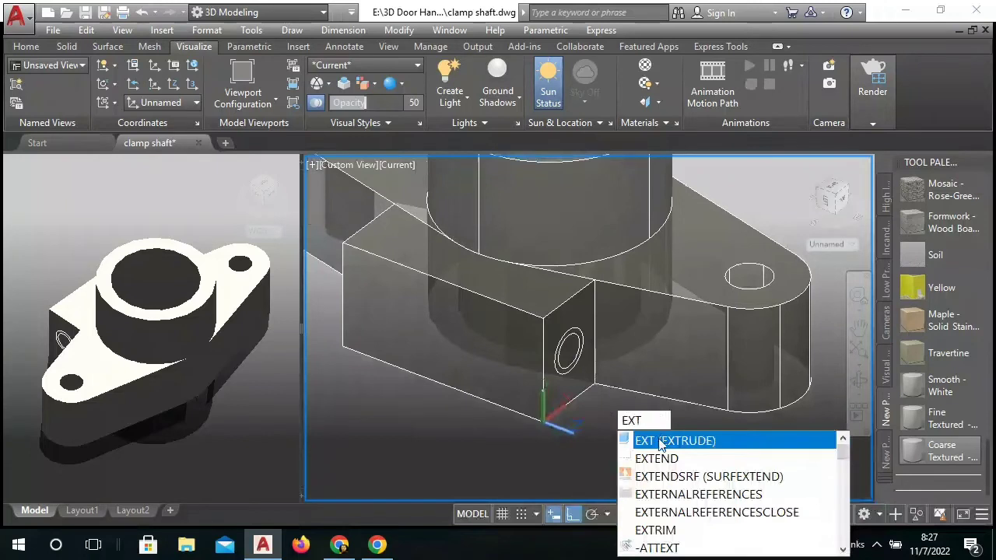
pyautogui.click(660, 442)
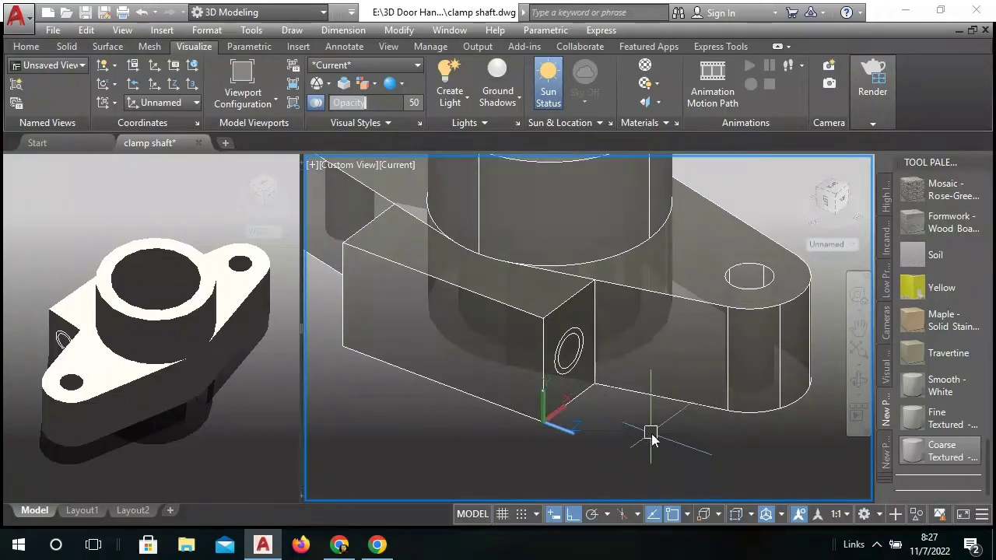
pyautogui.write('Pre')
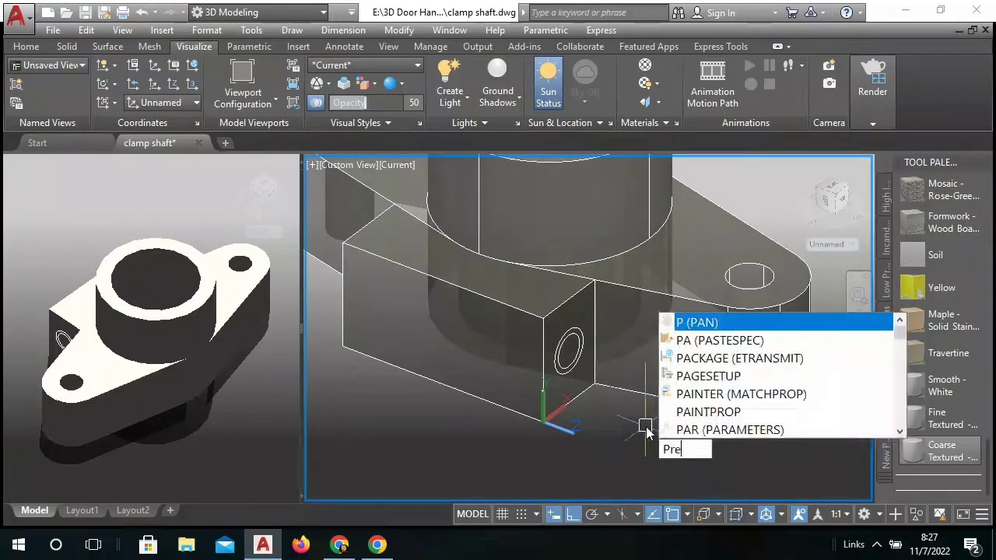
pyautogui.write('ss')
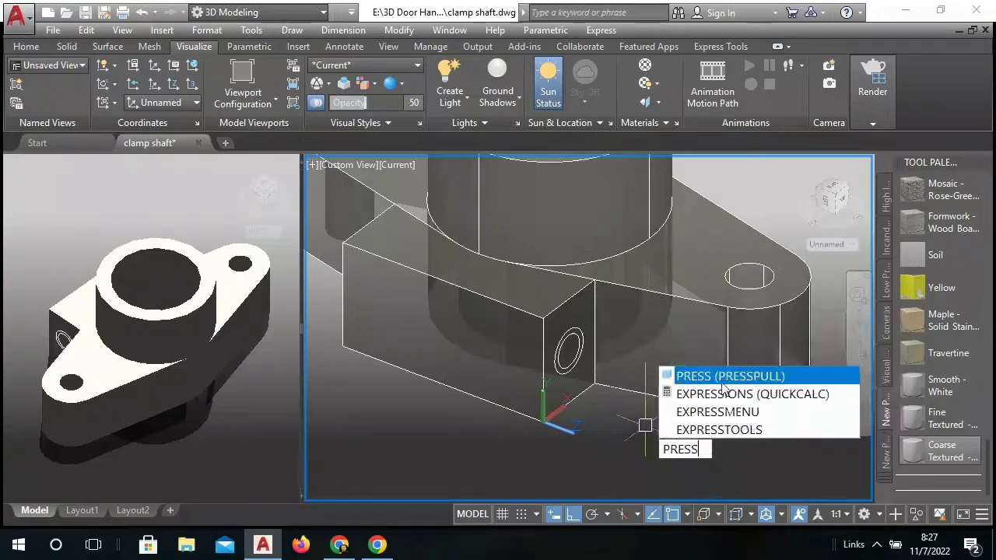
pyautogui.click(684, 376)
pyautogui.scroll(3, 589, 348)
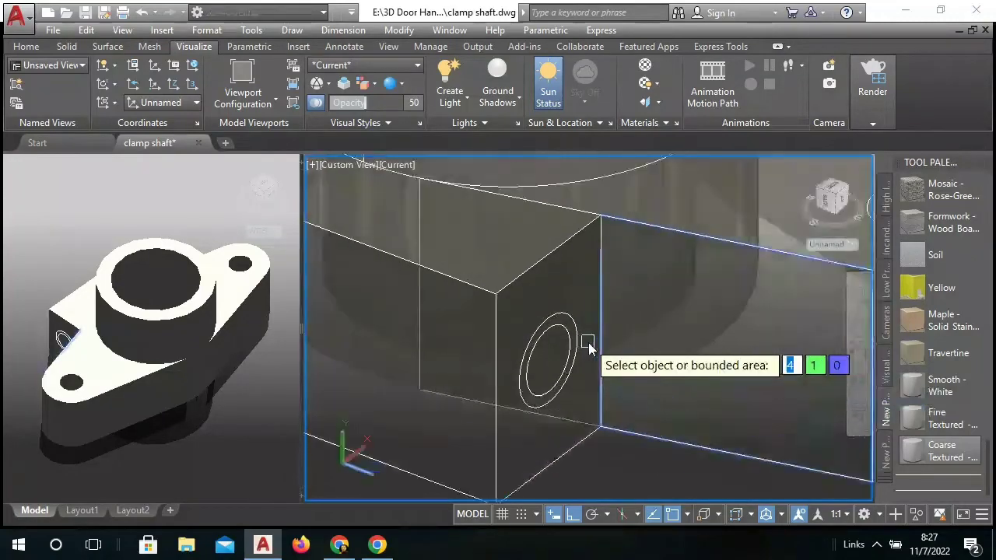
pyautogui.scroll(2, 587, 342)
pyautogui.scroll(2, 564, 319)
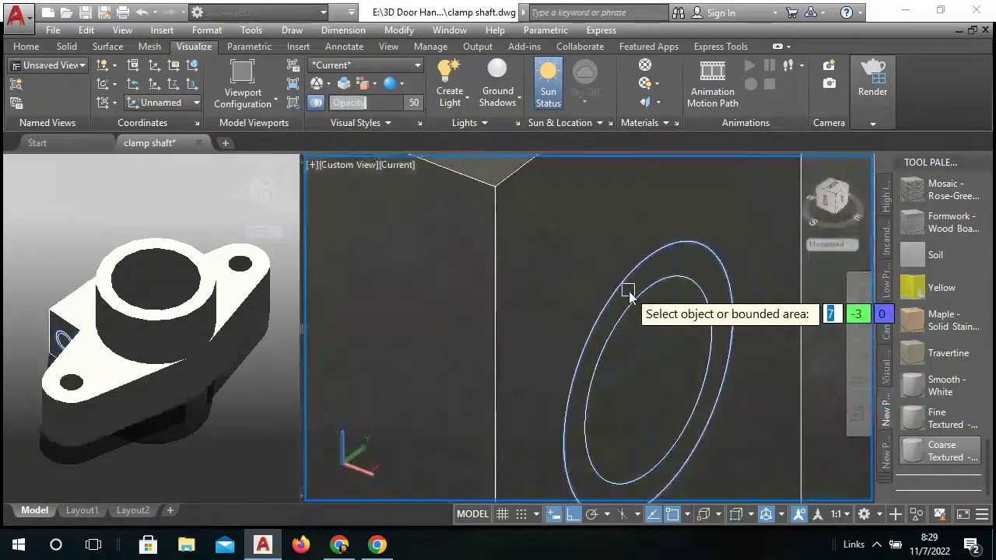
pyautogui.click(629, 294)
pyautogui.scroll(-2, 633, 297)
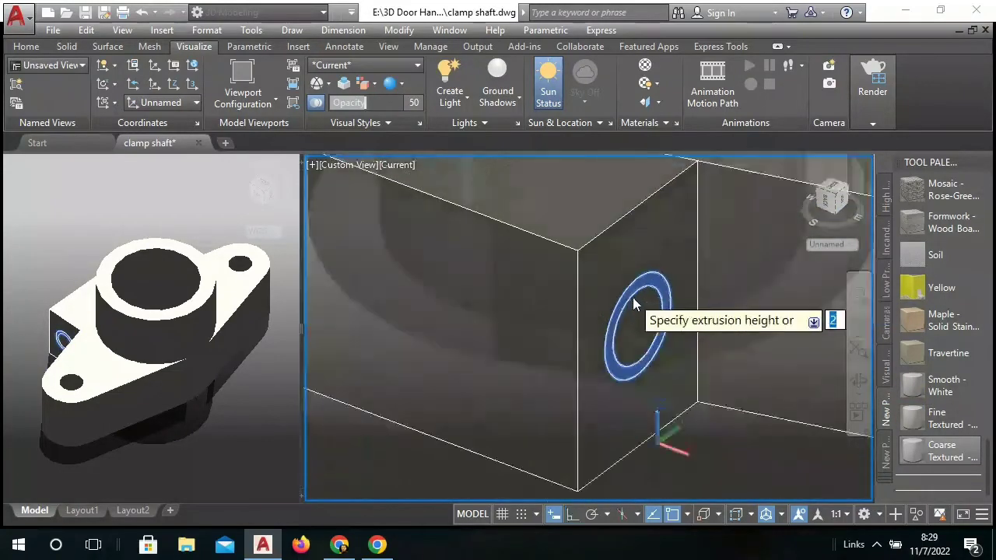
pyautogui.scroll(-1, 611, 342)
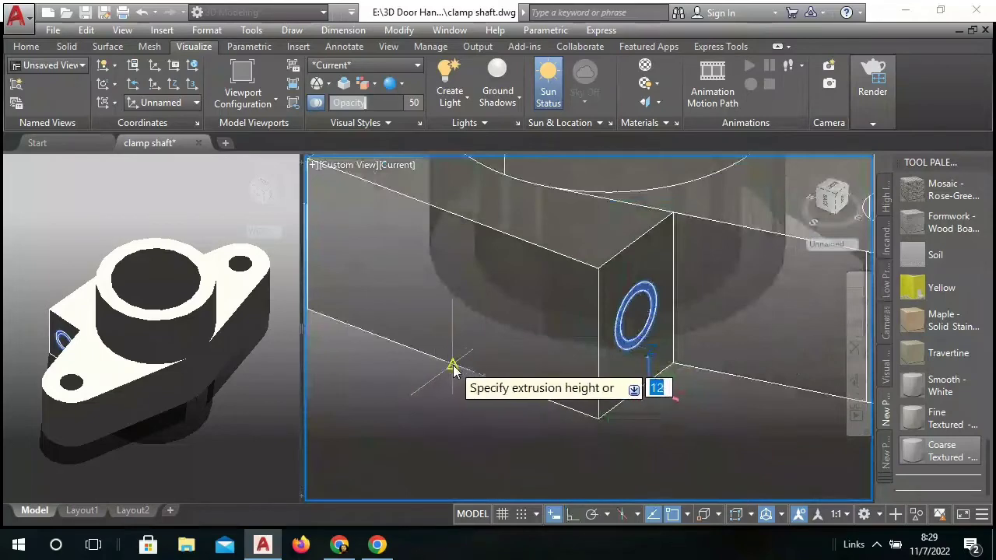
pyautogui.scroll(-3, 462, 381)
pyautogui.rightClick(469, 392)
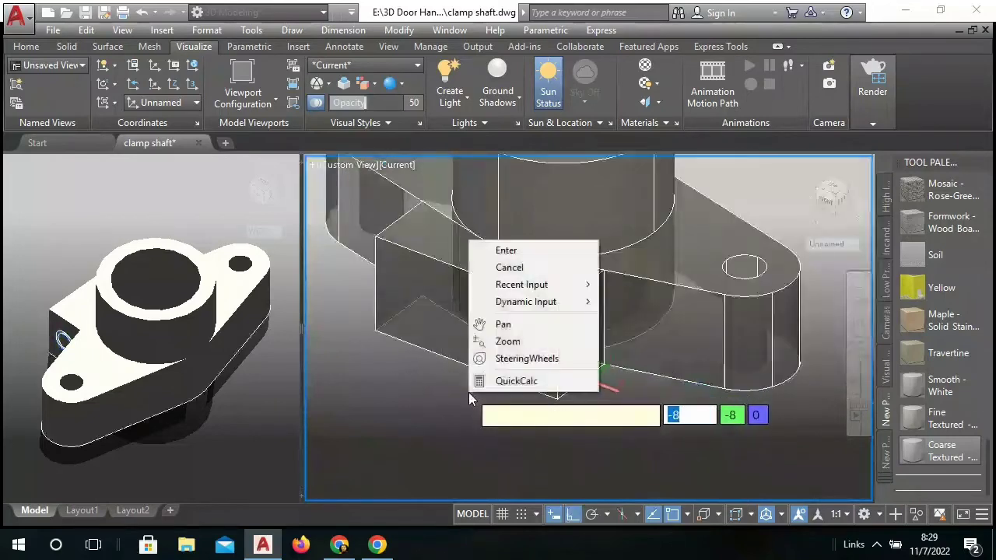
pyautogui.click(517, 269)
pyautogui.scroll(2, 591, 330)
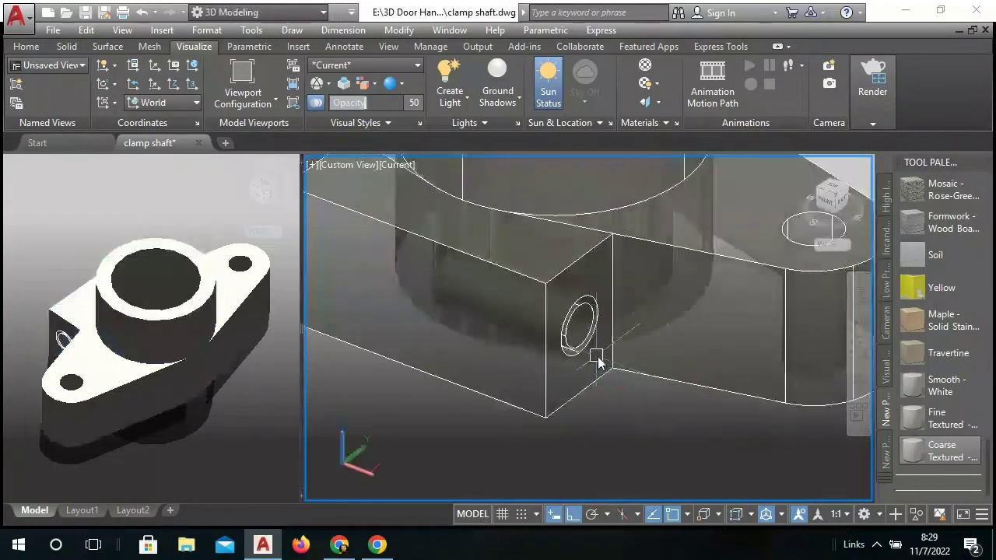
pyautogui.scroll(2, 599, 354)
# Step: Press-pull the circle 53 units into the clamp block to cut the cross hole
pyautogui.rightClick(627, 363)
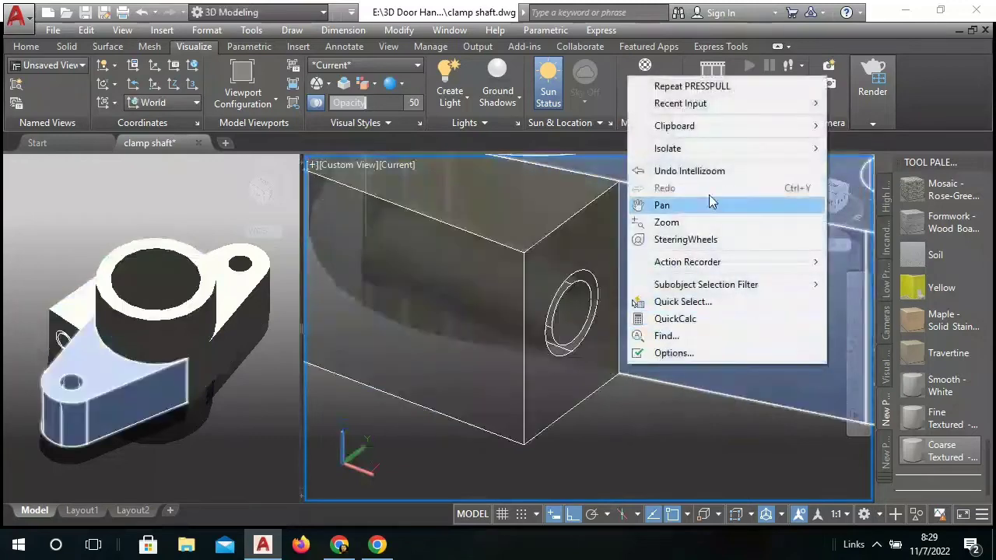
pyautogui.click(692, 86)
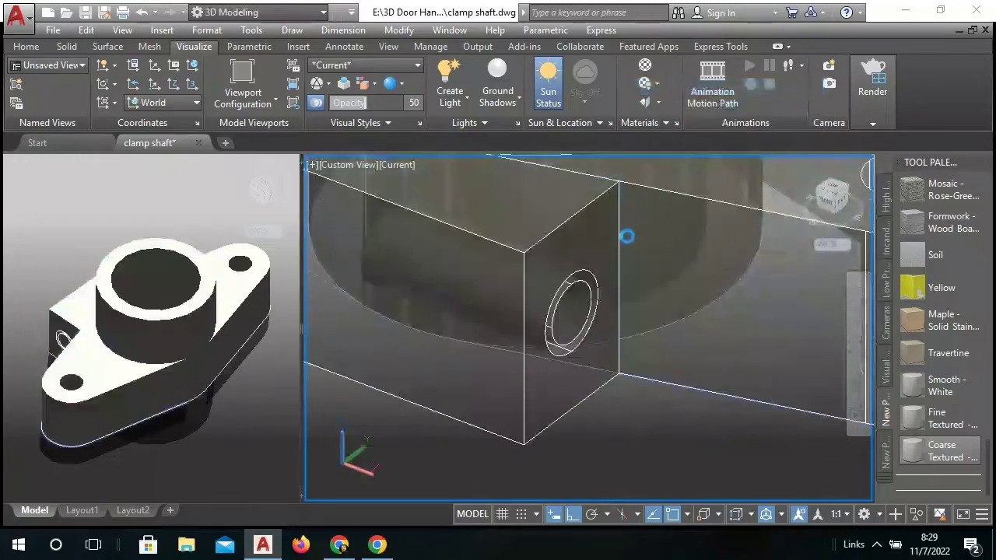
pyautogui.scroll(1, 580, 309)
pyautogui.click(576, 309)
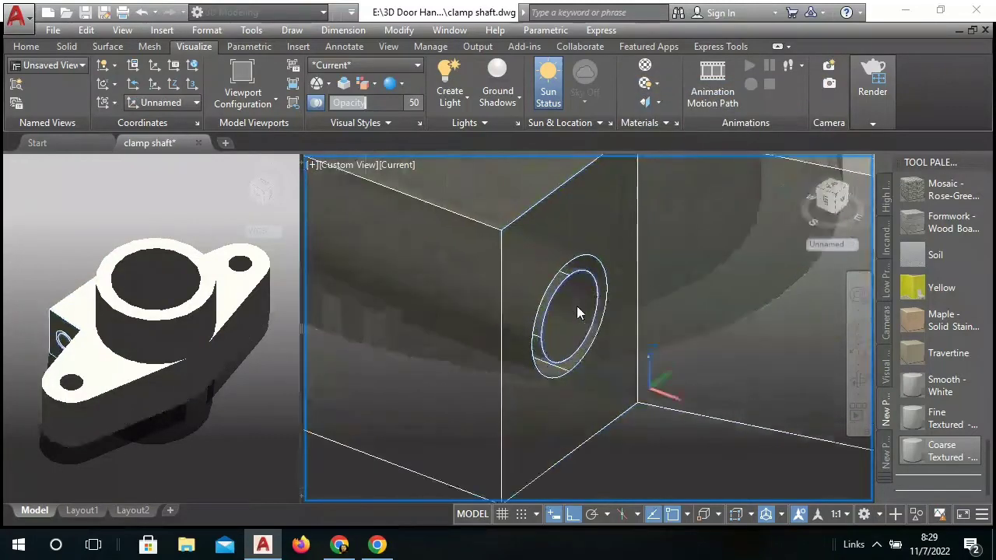
pyautogui.scroll(-3, 577, 311)
pyautogui.scroll(-2, 544, 326)
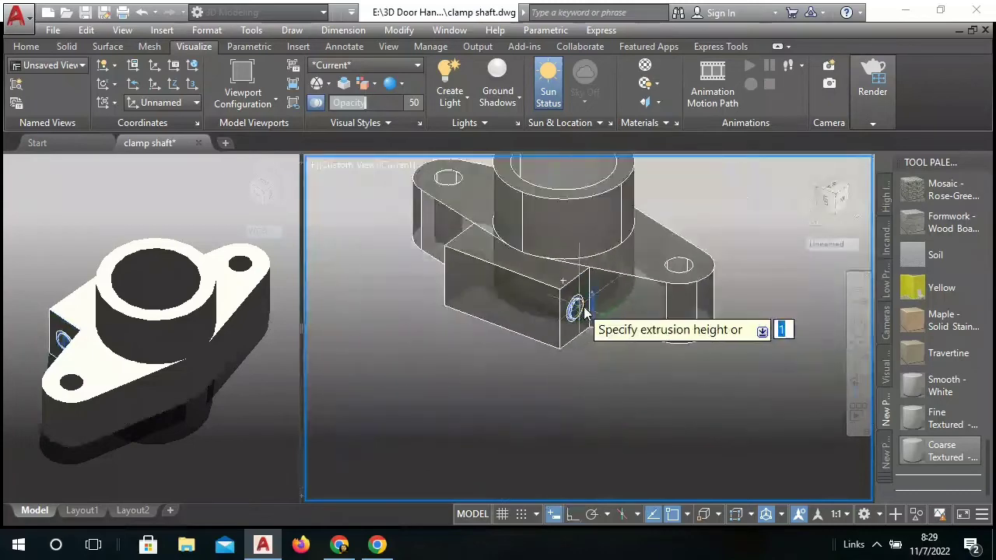
pyautogui.click(387, 292)
pyautogui.rightClick(408, 264)
pyautogui.click(410, 274)
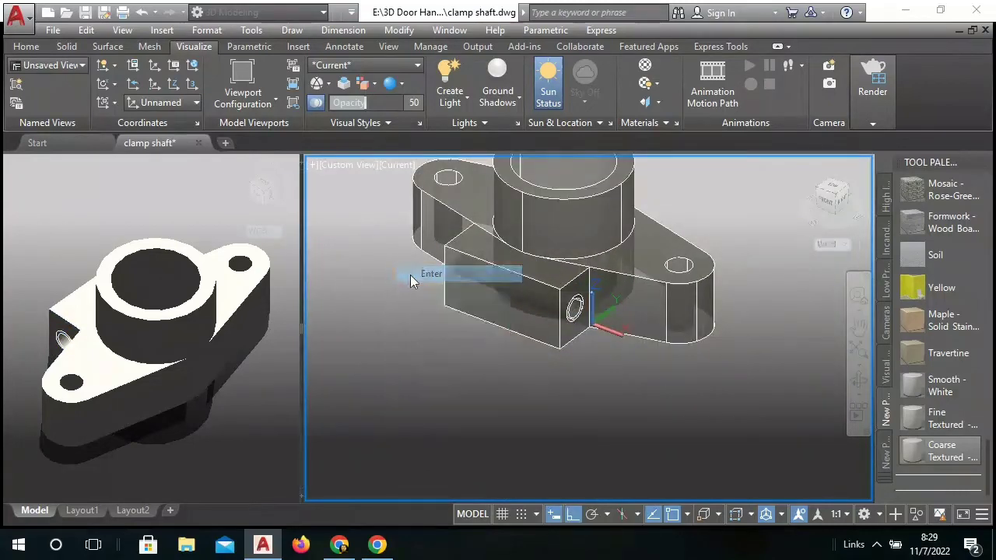
# Step: Erase the leftover circle outline and orbit the model to inspect the new hole
pyautogui.scroll(2, 420, 282)
pyautogui.scroll(2, 550, 319)
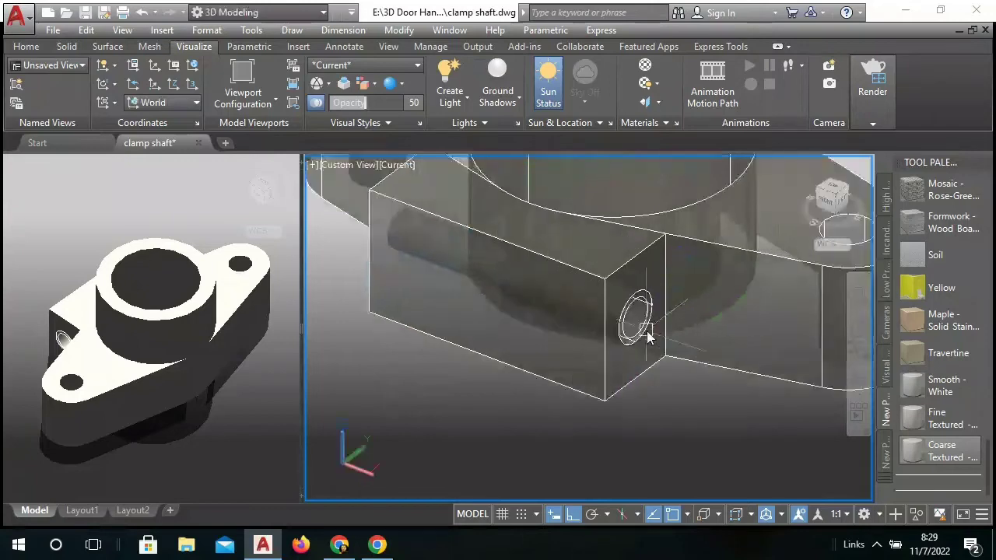
pyautogui.scroll(1, 645, 333)
pyautogui.moveTo(649, 333)
pyautogui.mouseDown(button='middle')
pyautogui.moveTo(605, 323)
pyautogui.moveTo(505, 273)
pyautogui.moveTo(572, 311)
pyautogui.mouseUp(button='middle')
pyautogui.rightClick(571, 310)
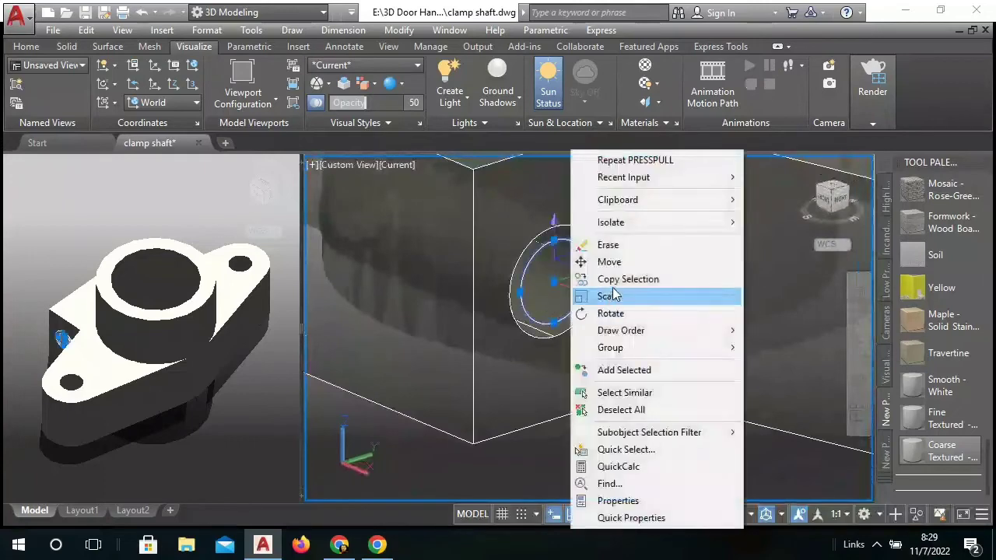
pyautogui.click(613, 246)
pyautogui.scroll(-3, 585, 318)
pyautogui.keyDown('shift'); pyautogui.moveTo(585, 317); pyautogui.dragTo(658, 327, button='middle'); pyautogui.keyUp('shift')
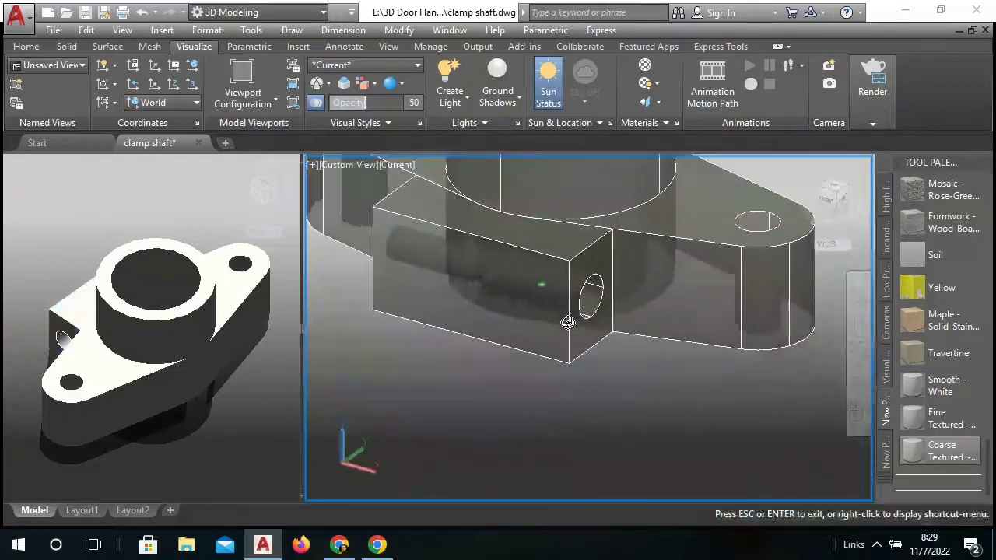
pyautogui.scroll(-5, 658, 327)
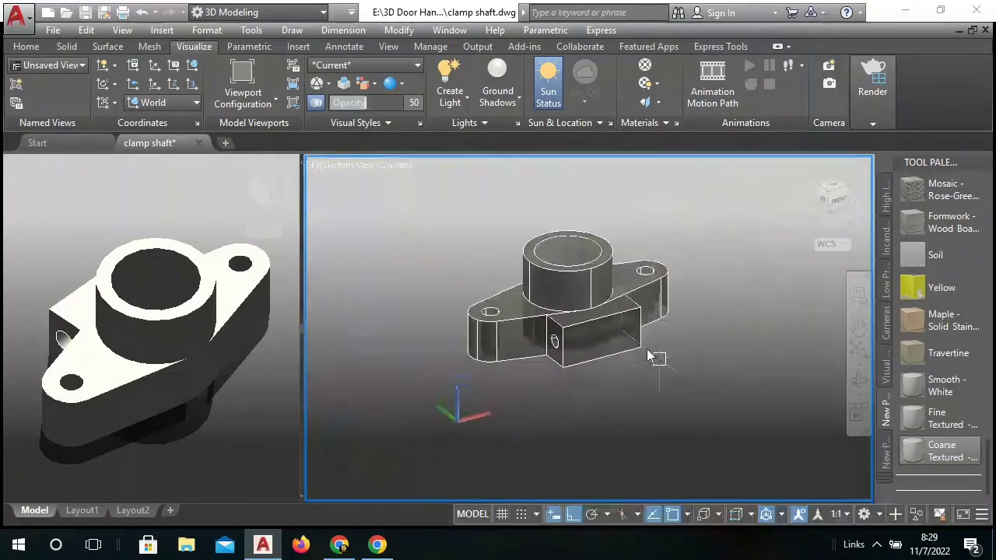
pyautogui.moveTo(605, 285)
pyautogui.keyDown('shift'); pyautogui.mouseDown(button='middle')
pyautogui.moveTo(586, 356)
pyautogui.moveTo(615, 327)
pyautogui.moveTo(694, 328)
pyautogui.mouseUp(button='middle'); pyautogui.keyUp('shift')
# Step: Draw a line from the ring centre straight down at 270° through the clamp block
pyautogui.write('L')
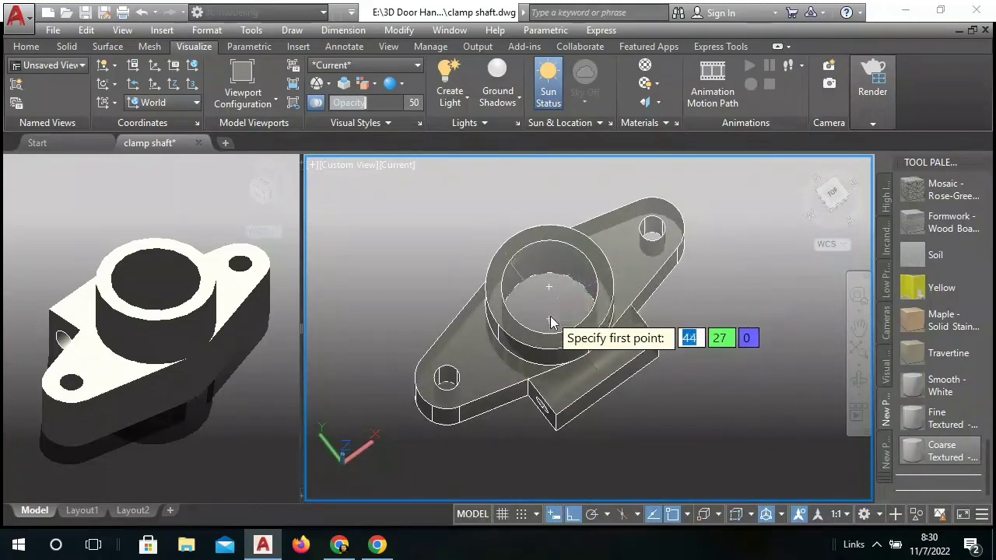
pyautogui.click(620, 391)
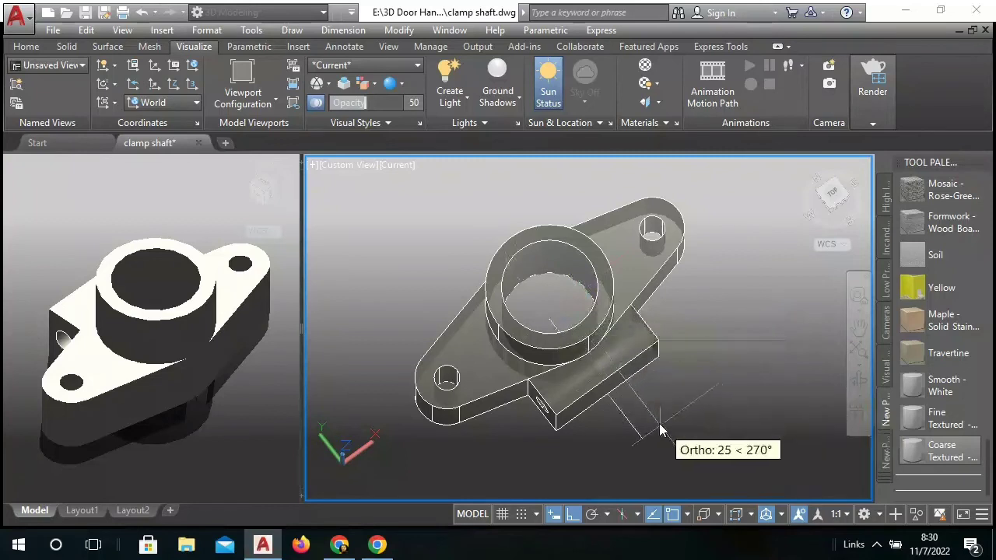
pyautogui.rightClick(694, 389)
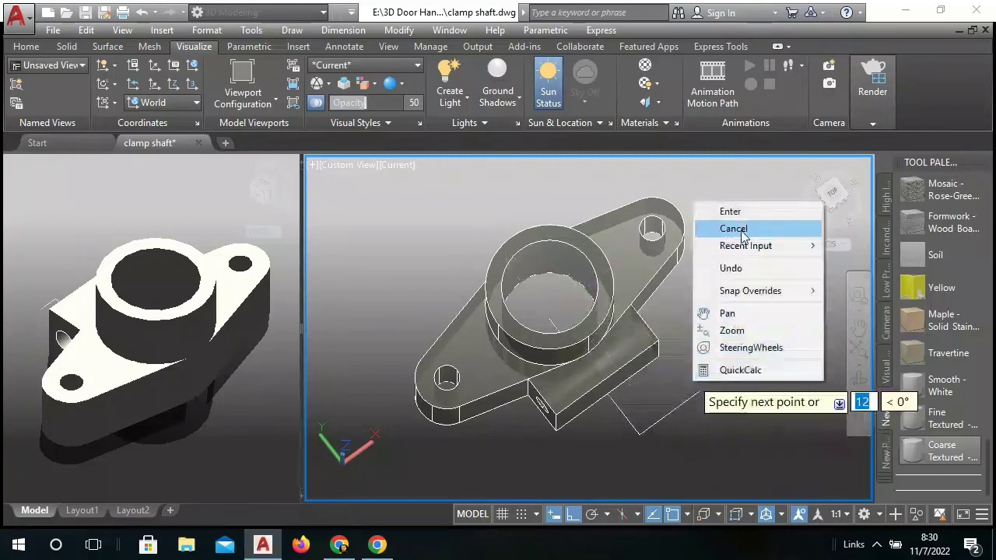
pyautogui.click(744, 213)
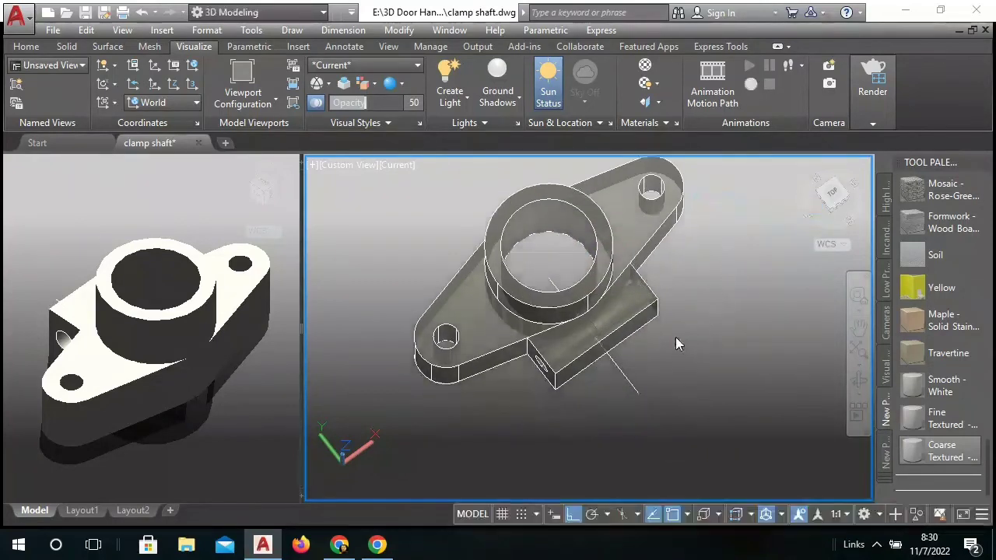
pyautogui.scroll(2, 649, 356)
# Step: Offset the centre line 0.75 to each side, then switch to the Top view
pyautogui.write('o')
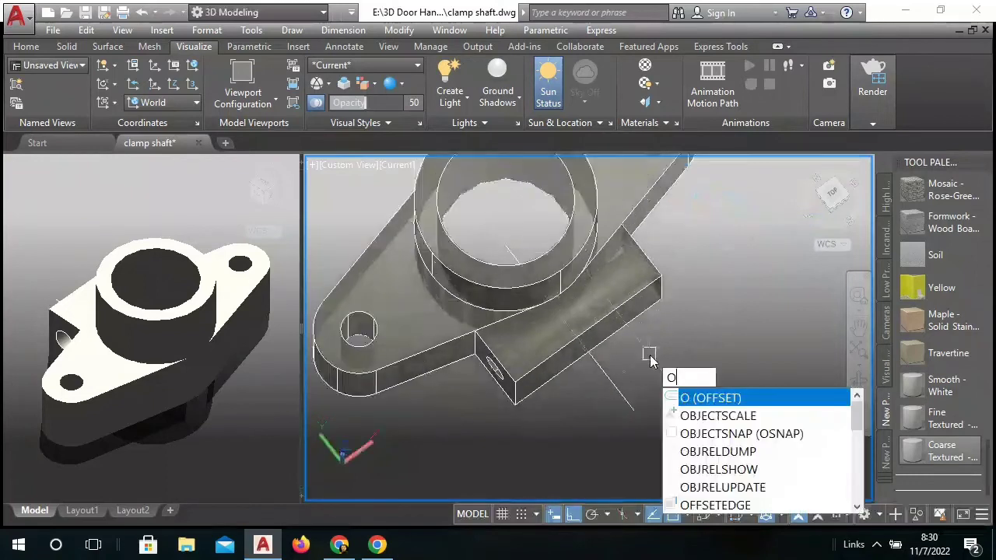
pyautogui.press('Return')
pyautogui.write('0.75')
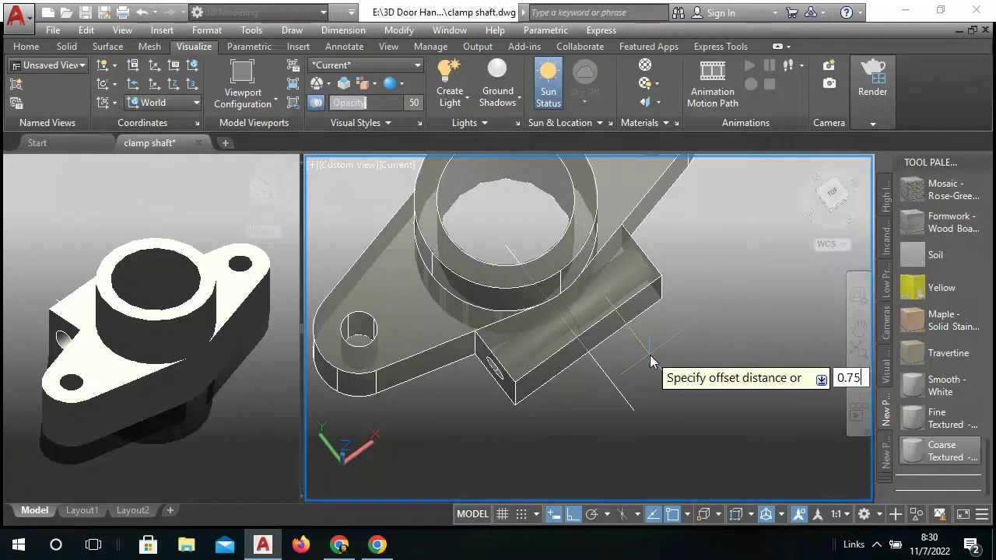
pyautogui.rightClick(650, 361)
pyautogui.click(711, 154)
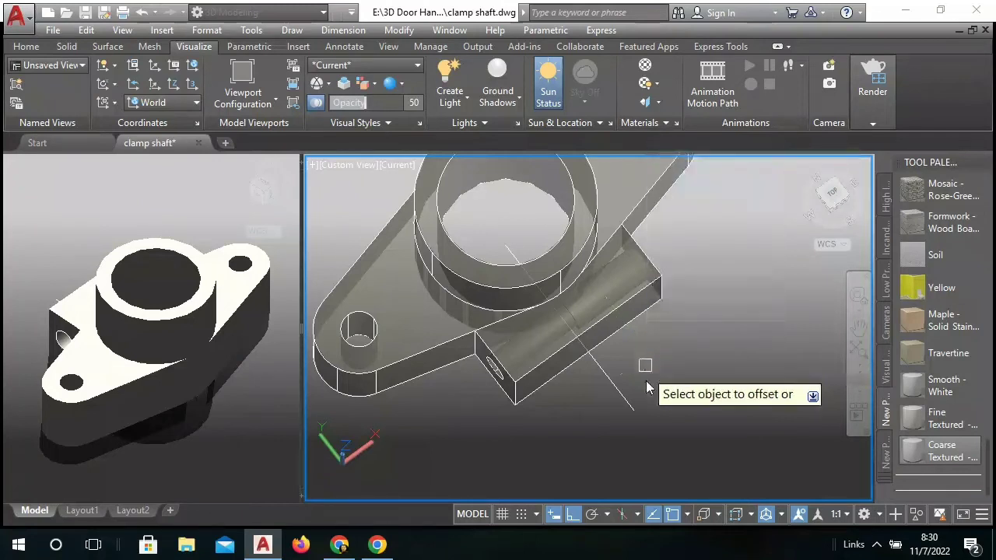
pyautogui.click(636, 404)
pyautogui.click(664, 397)
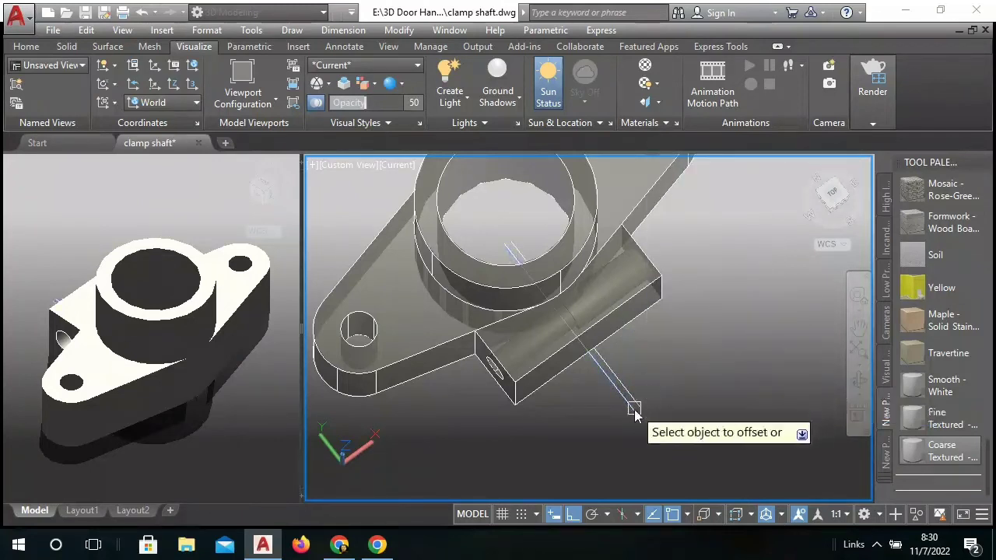
pyautogui.click(633, 407)
pyautogui.click(615, 426)
pyautogui.rightClick(667, 363)
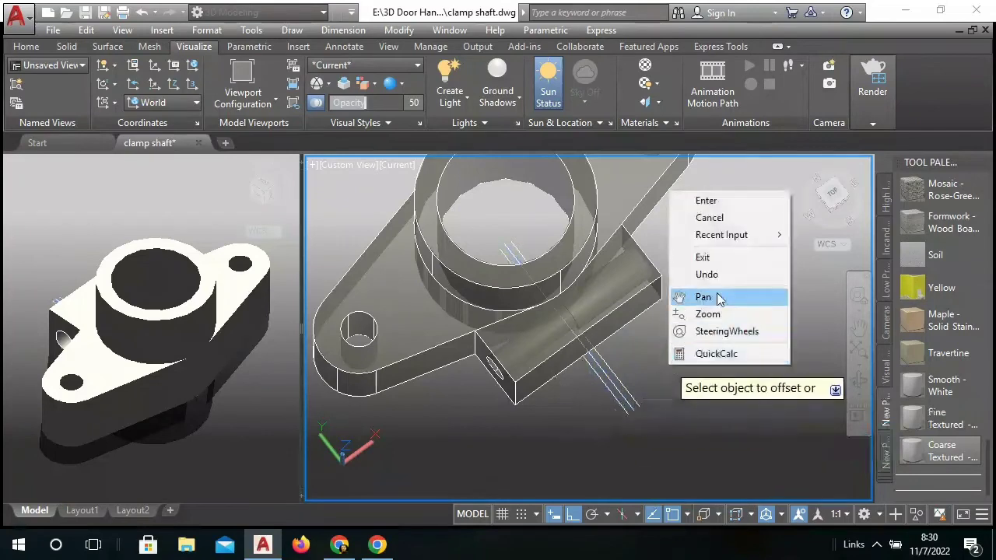
pyautogui.click(728, 203)
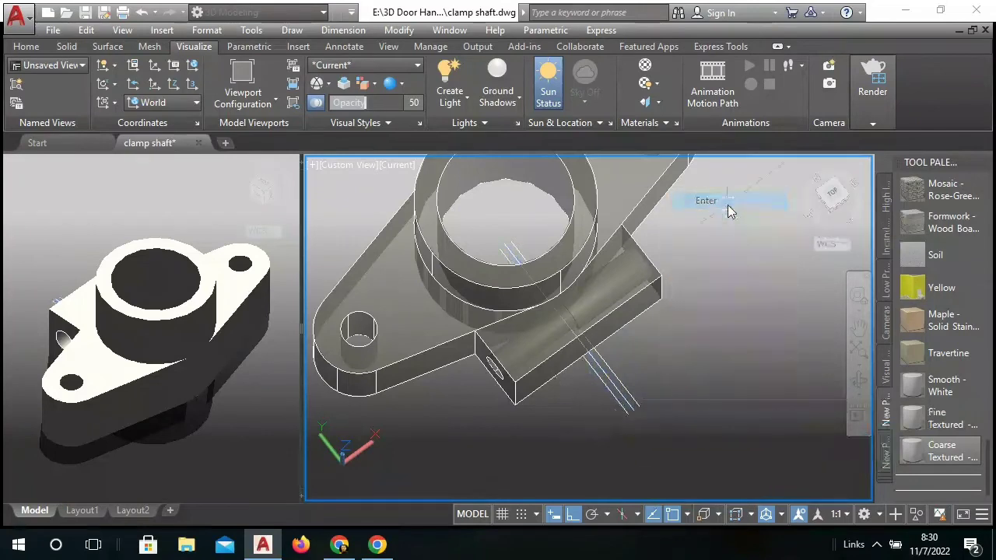
pyautogui.click(354, 174)
pyautogui.click(389, 200)
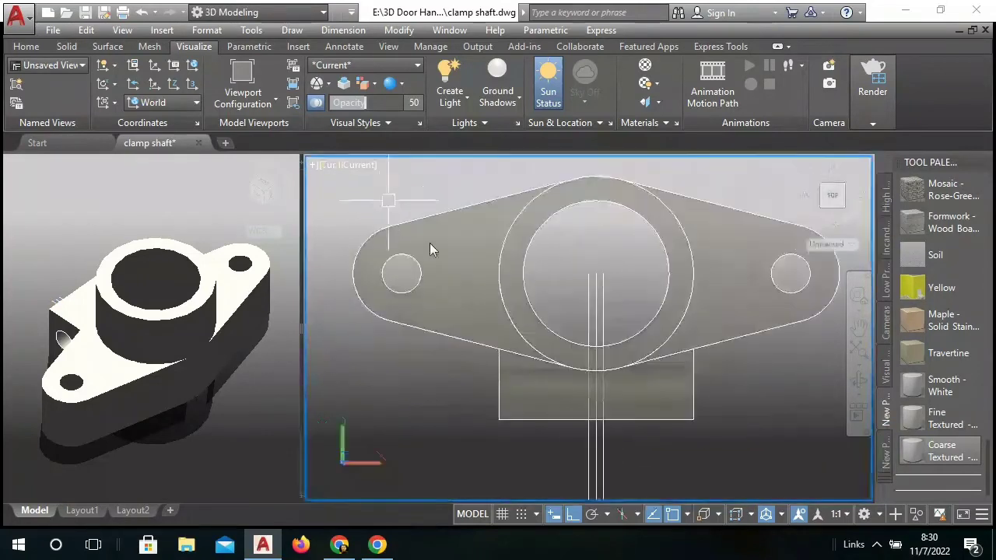
# Step: Slice the solid along the first slot line, keeping both sides
pyautogui.moveTo(609, 272); pyautogui.dragTo(583, 240, button='middle')
pyautogui.write('S')
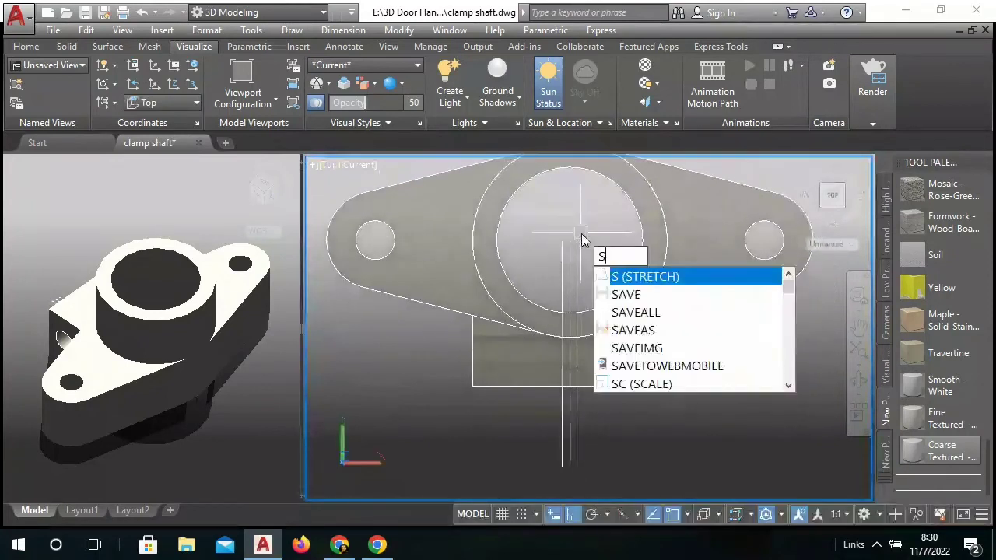
pyautogui.write('L')
pyautogui.click(627, 277)
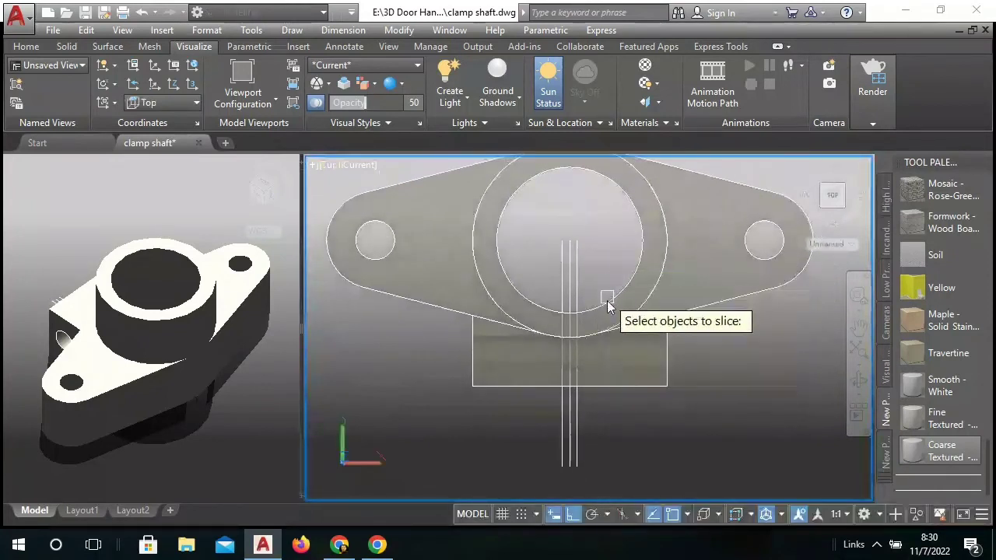
pyautogui.click(639, 407)
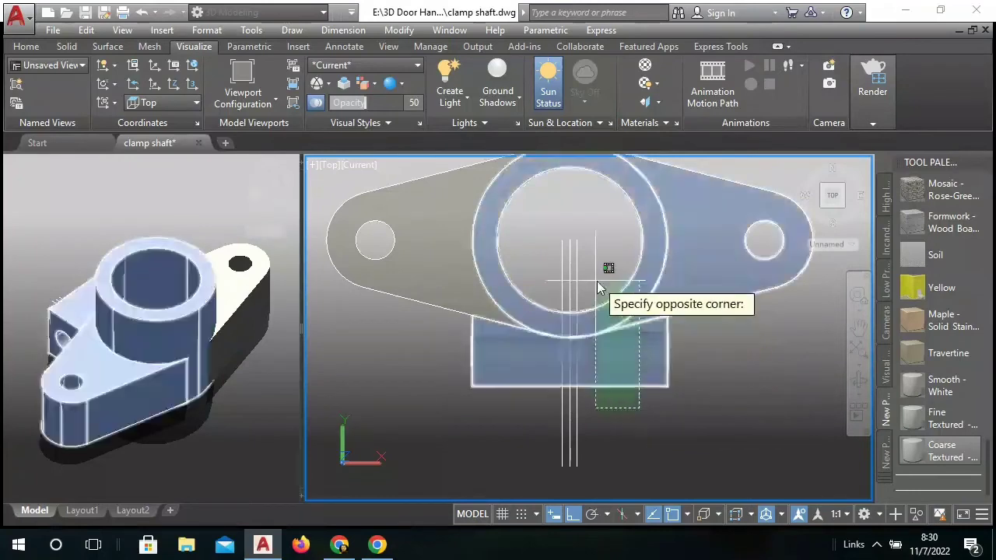
pyautogui.click(597, 287)
pyautogui.rightClick(598, 280)
pyautogui.click(622, 284)
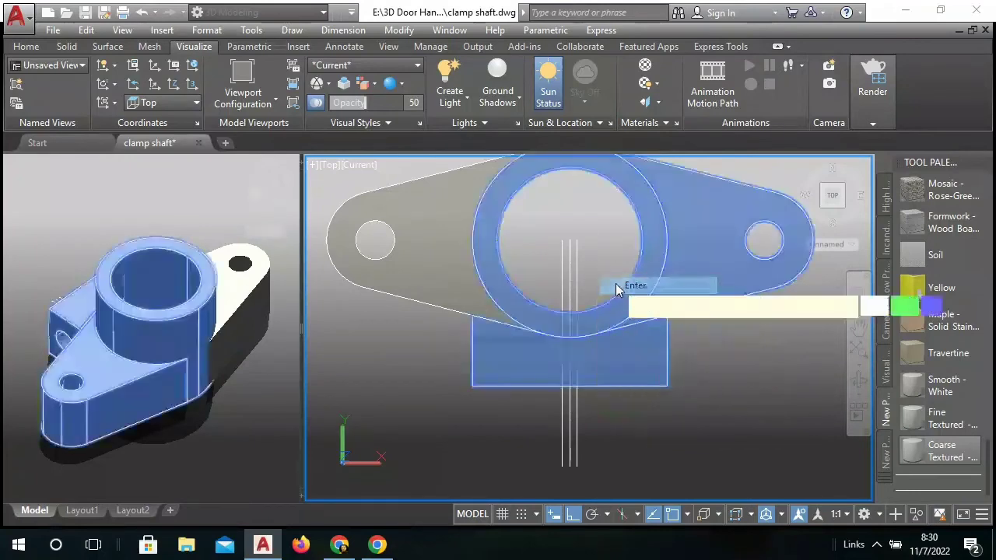
pyautogui.click(579, 246)
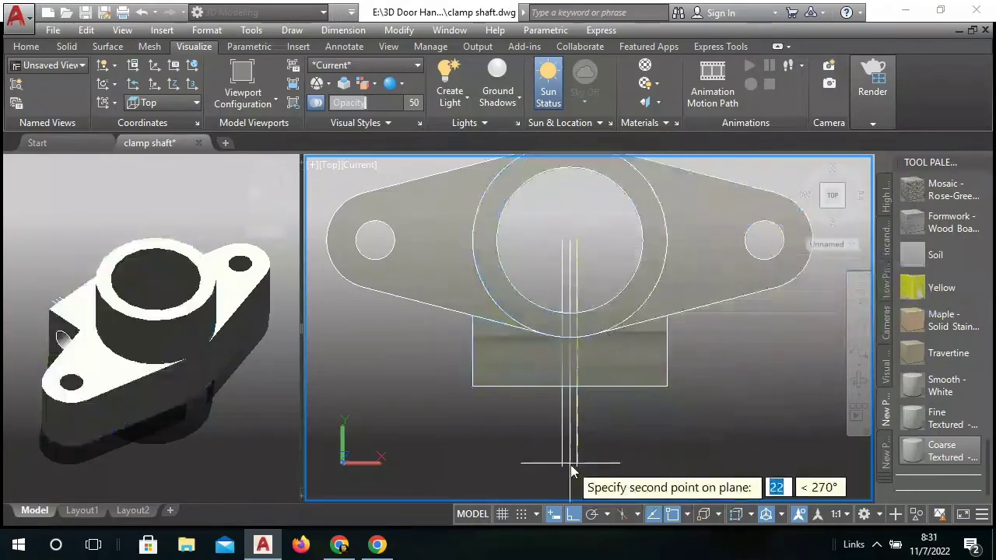
pyautogui.rightClick(618, 421)
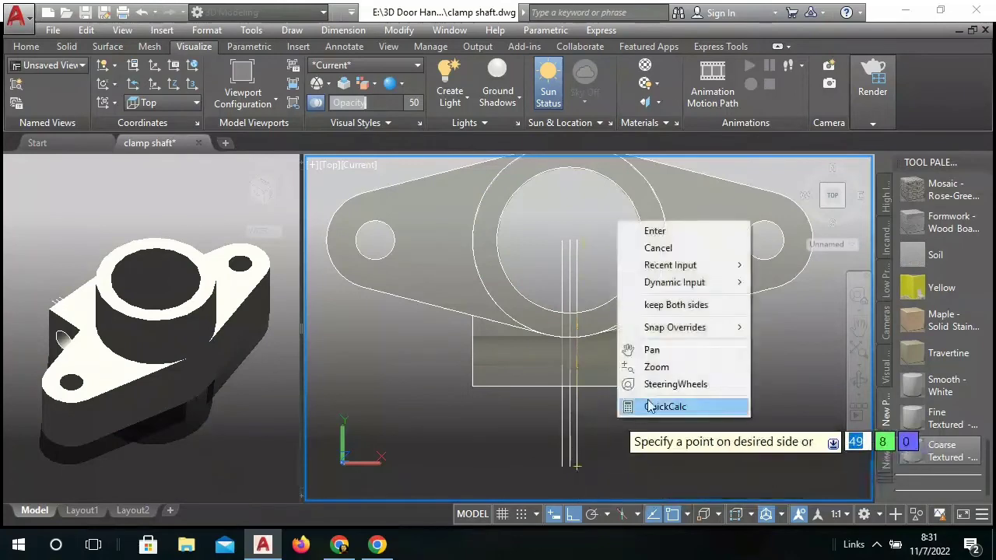
pyautogui.click(676, 232)
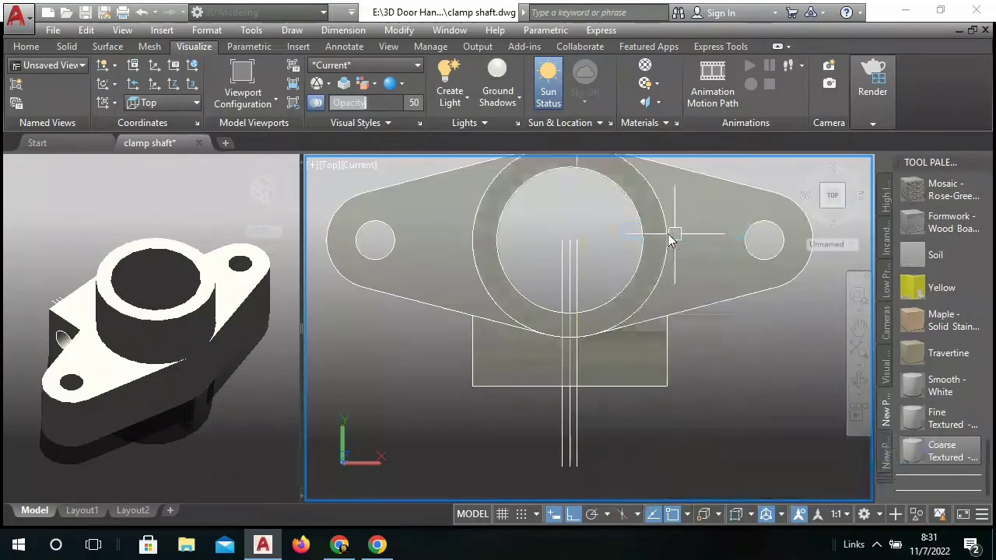
# Step: Slice the left half along the slot line with a two-point plane, keeping both sides
pyautogui.rightClick(543, 239)
pyautogui.click(573, 244)
pyautogui.click(511, 327)
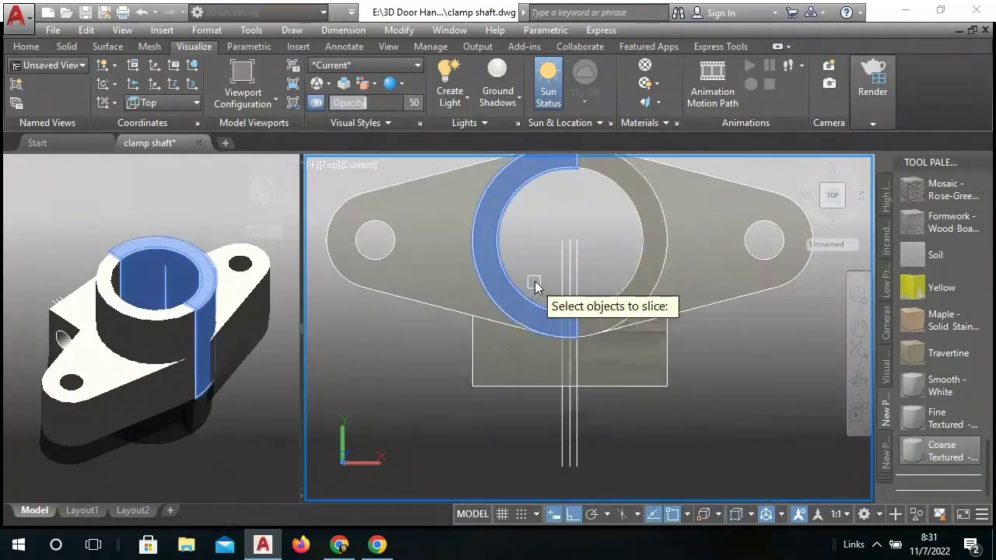
pyautogui.click(513, 342)
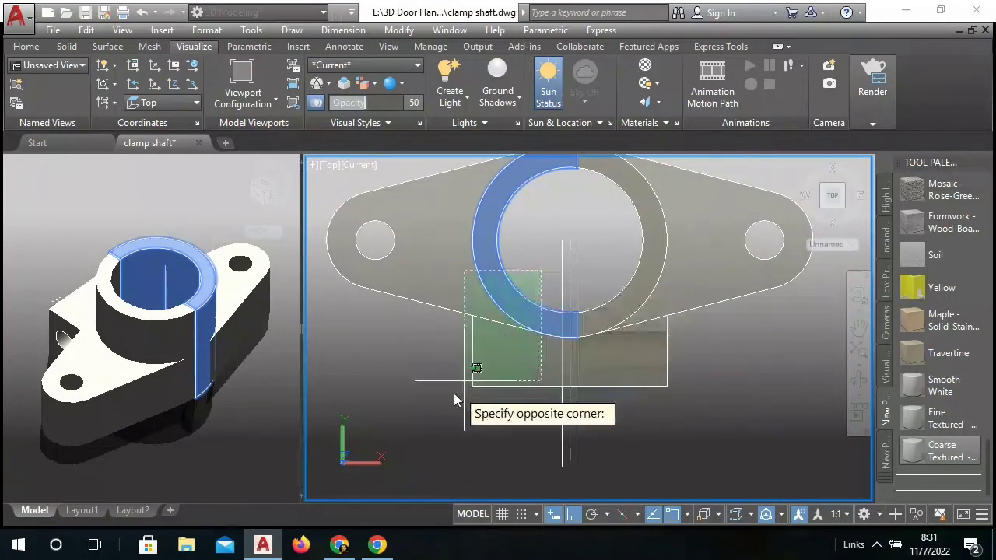
pyautogui.click(447, 399)
pyautogui.rightClick(430, 379)
pyautogui.click(449, 388)
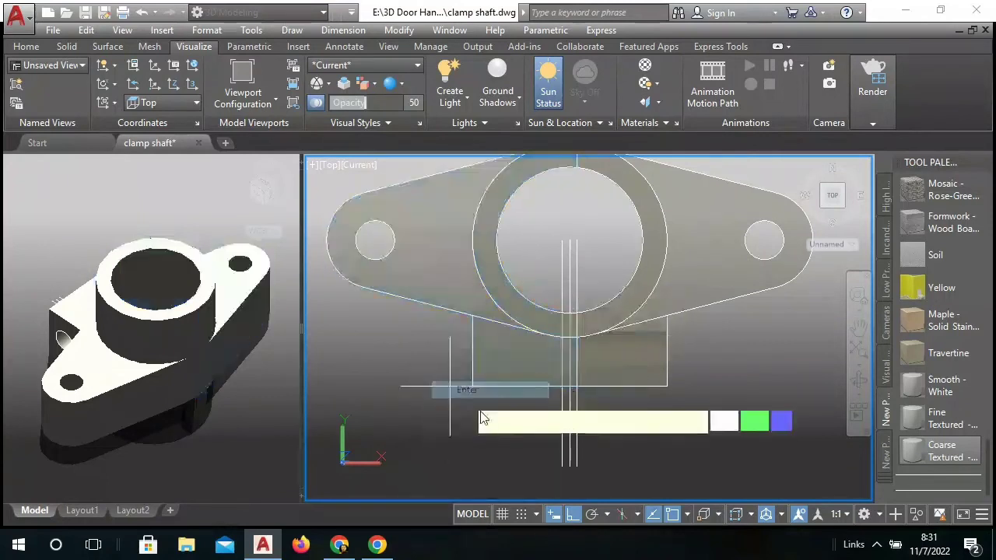
pyautogui.click(562, 465)
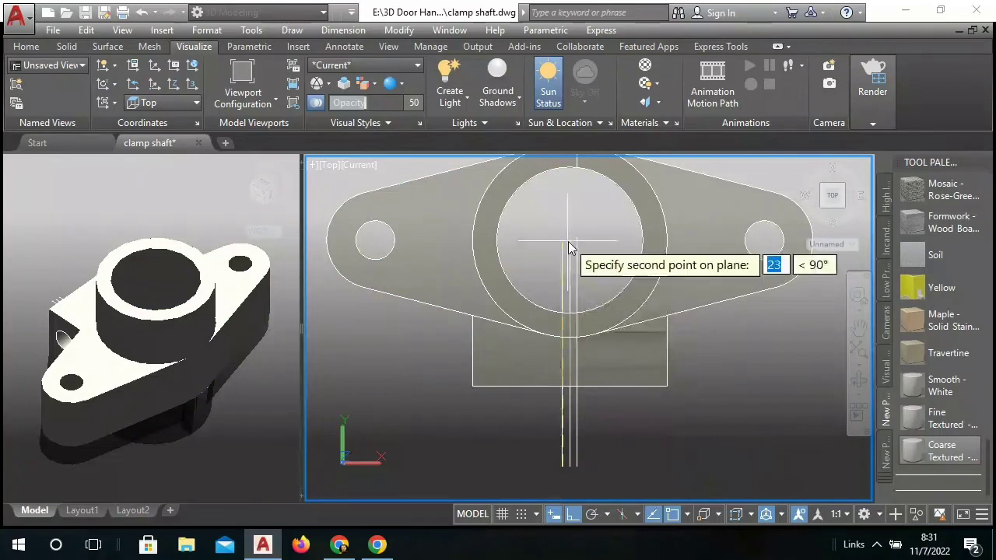
pyautogui.click(561, 241)
pyautogui.rightClick(584, 203)
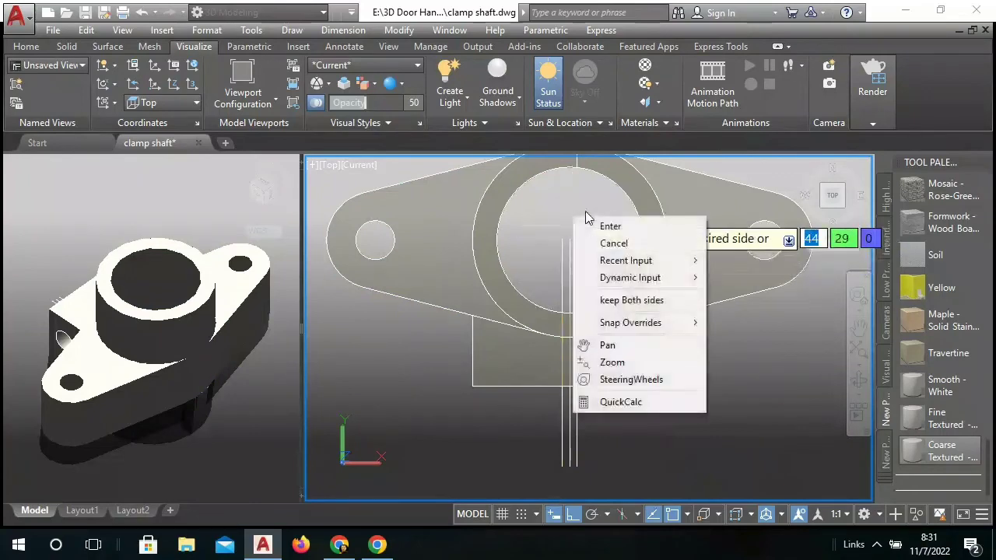
pyautogui.click(603, 223)
# Step: Slice both ring pieces along the other slot edge, keeping both sides
pyautogui.moveTo(603, 223); pyautogui.dragTo(591, 271, button='middle')
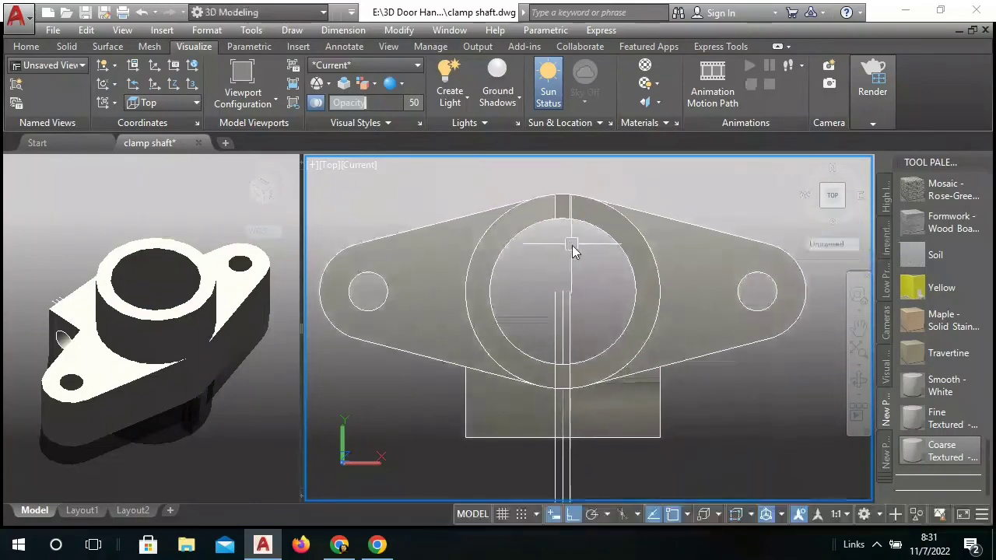
pyautogui.click(573, 247)
pyautogui.rightClick(570, 243)
pyautogui.click(606, 251)
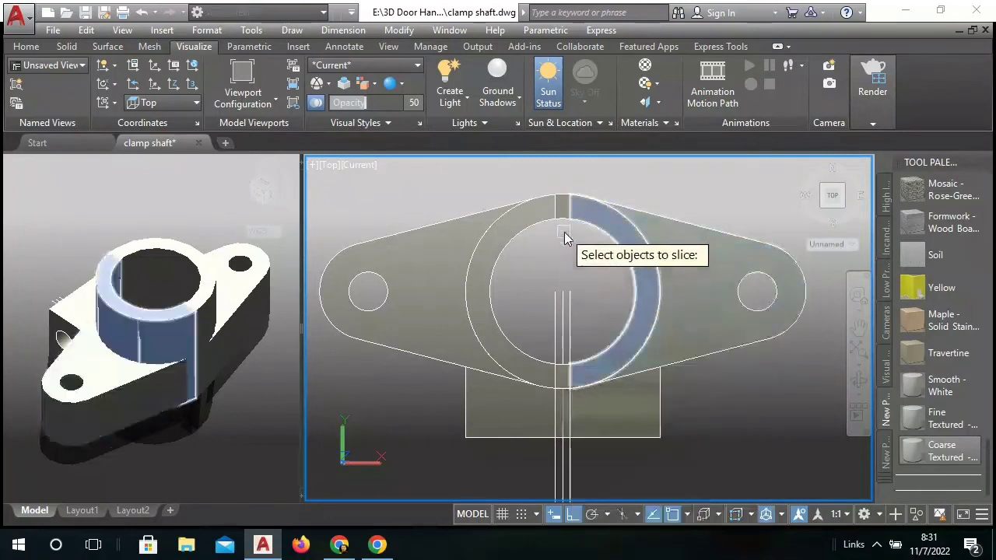
pyautogui.click(564, 211)
pyautogui.click(560, 253)
pyautogui.rightClick(570, 259)
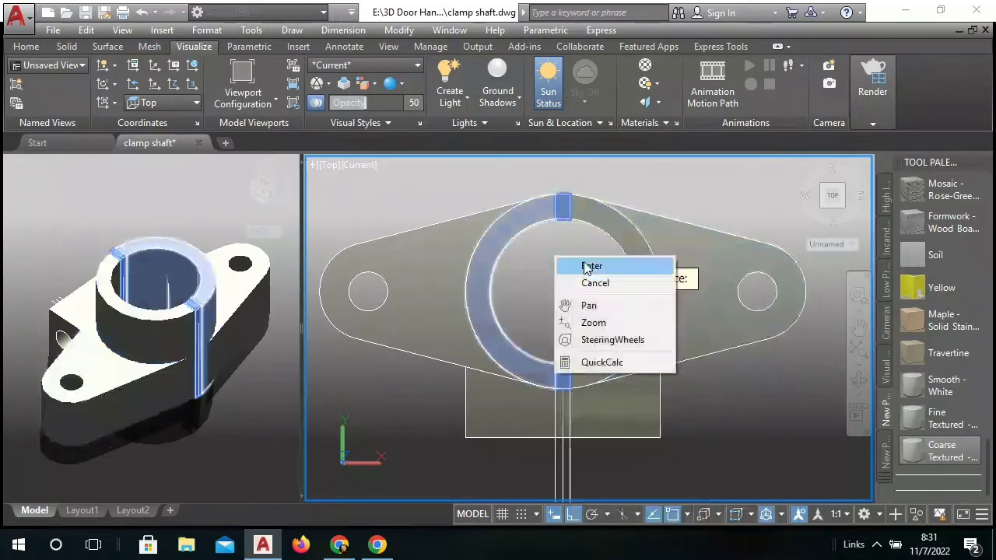
pyautogui.click(587, 264)
pyautogui.click(594, 280)
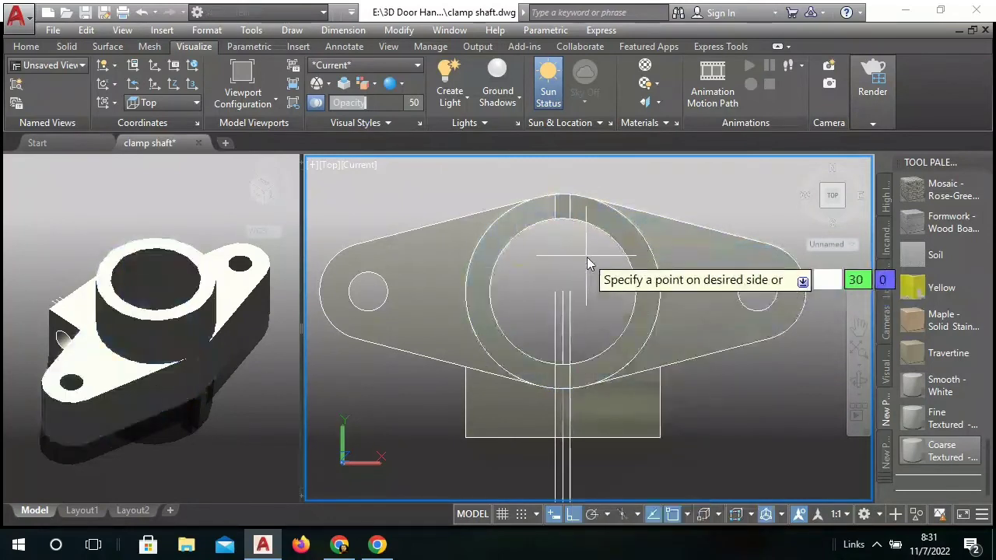
pyautogui.press('Return')
# Step: Select the narrow slot strips with a crossing window
pyautogui.click(574, 320)
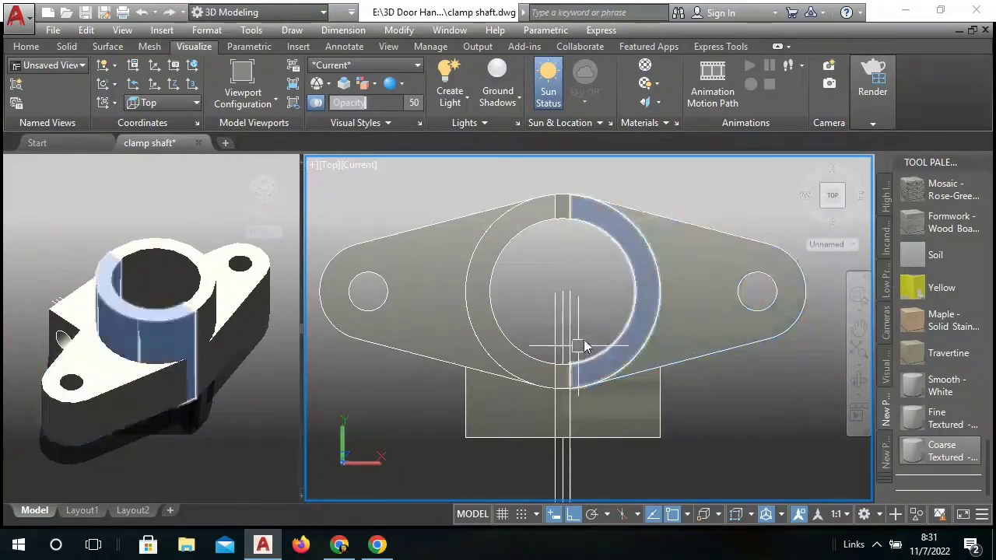
pyautogui.press('Escape')
pyautogui.moveTo(583, 345); pyautogui.dragTo(589, 297, button='middle')
pyautogui.click(615, 406)
# Step: Erase the thin slot strip, then orbit from Top into an isometric 3D view
pyautogui.click(527, 433)
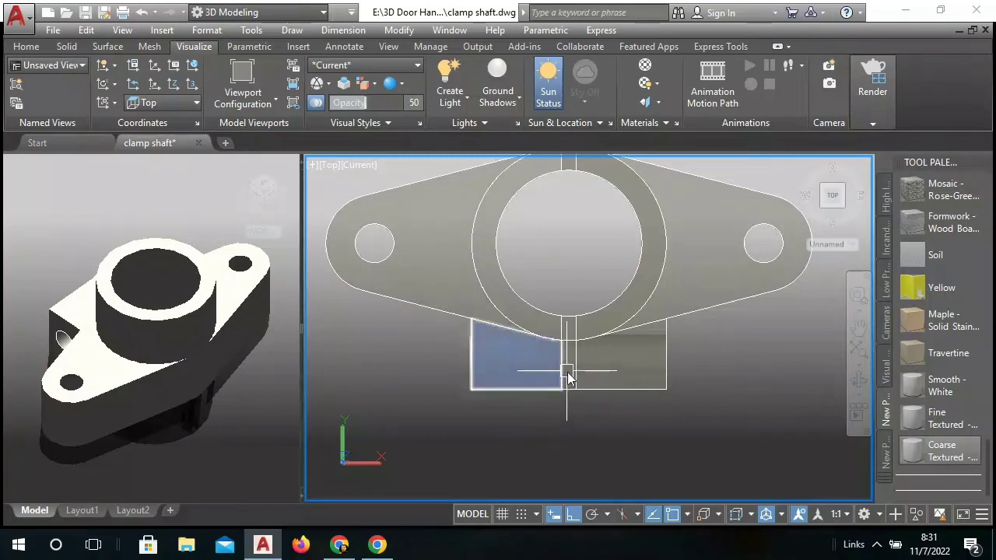
pyautogui.scroll(2, 573, 371)
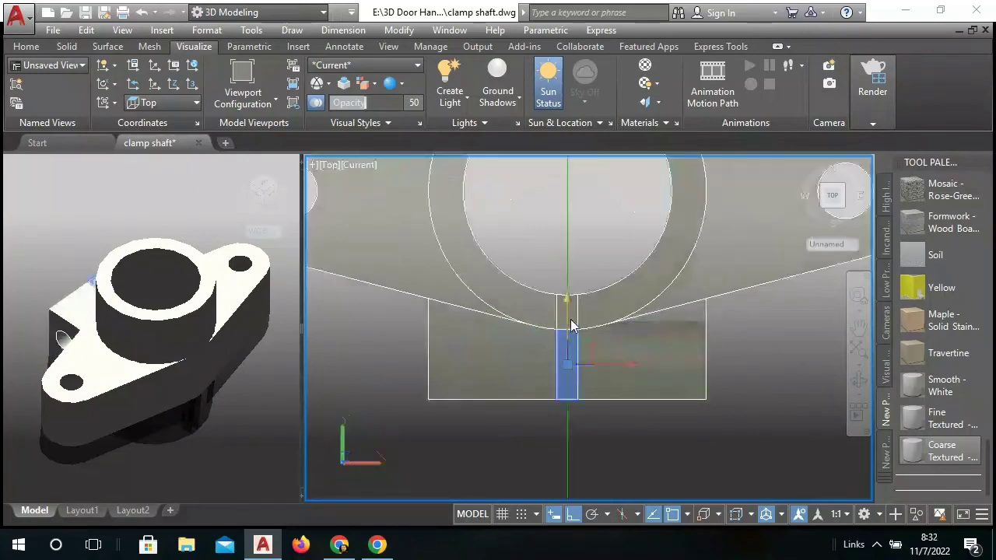
pyautogui.scroll(2, 574, 323)
pyautogui.scroll(2, 583, 317)
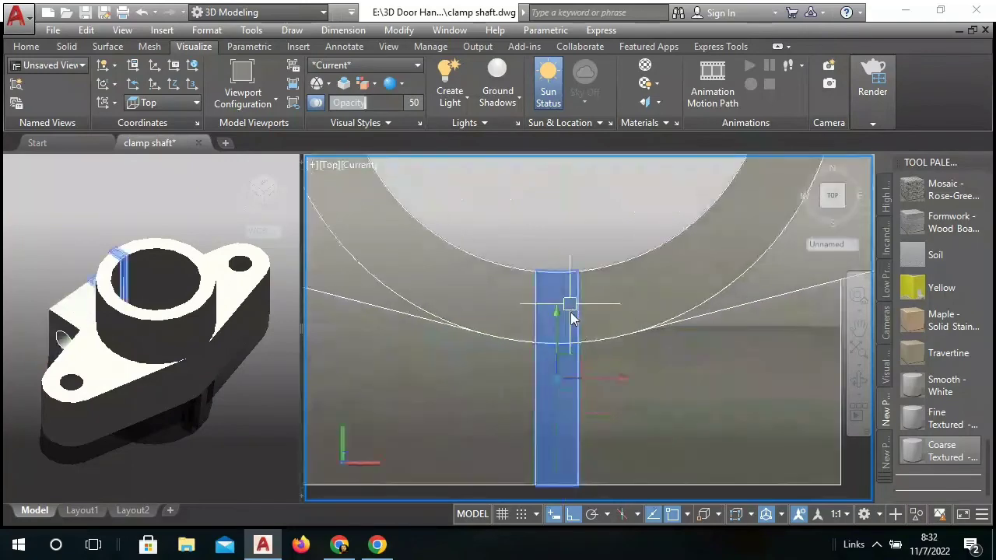
pyautogui.scroll(-5, 572, 319)
pyautogui.rightClick(581, 285)
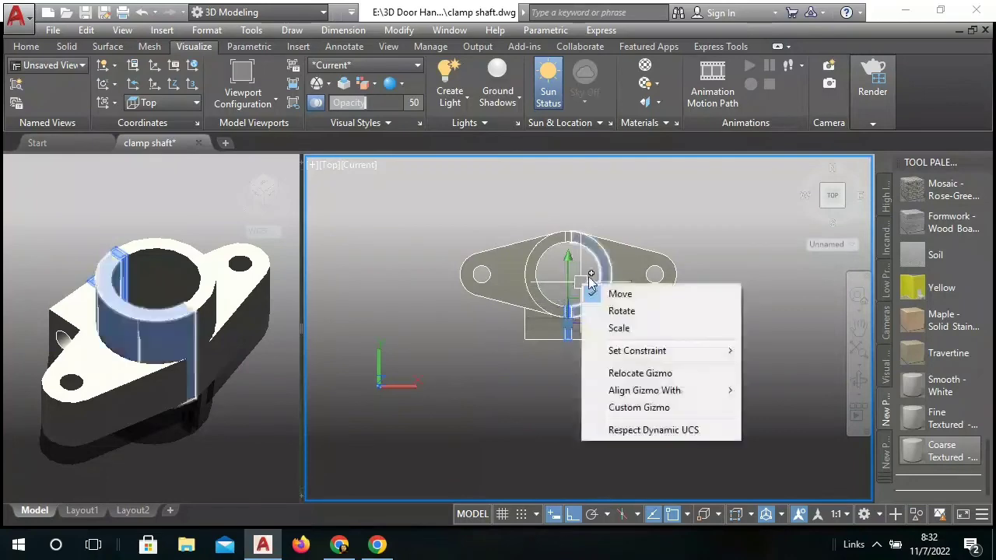
pyautogui.click(619, 327)
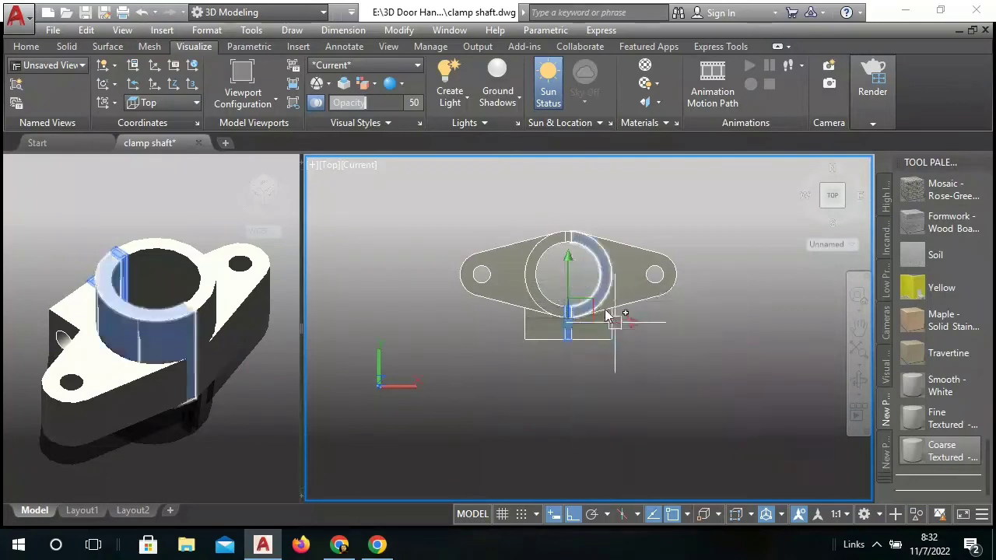
pyautogui.scroll(3, 572, 324)
pyautogui.rightClick(575, 363)
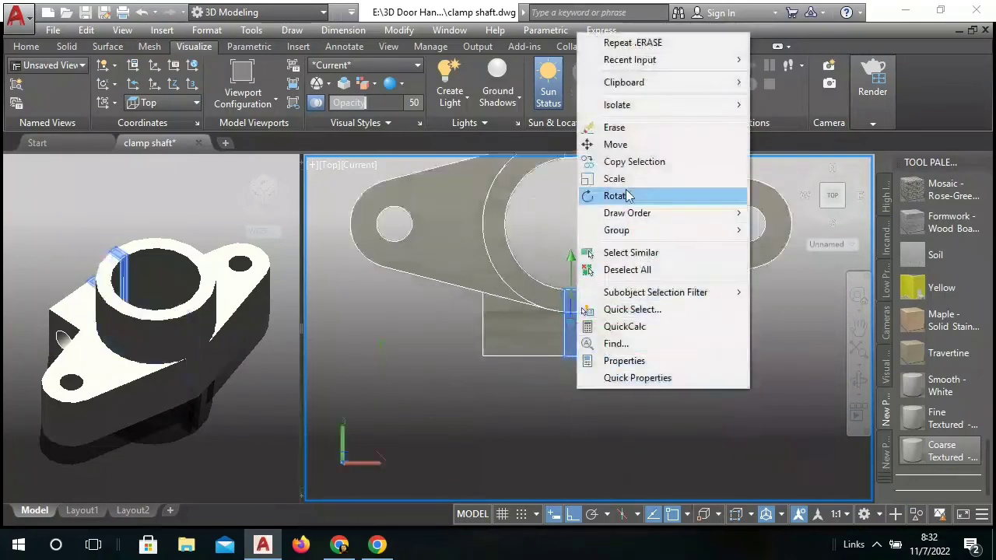
pyautogui.click(593, 127)
pyautogui.scroll(-2, 551, 377)
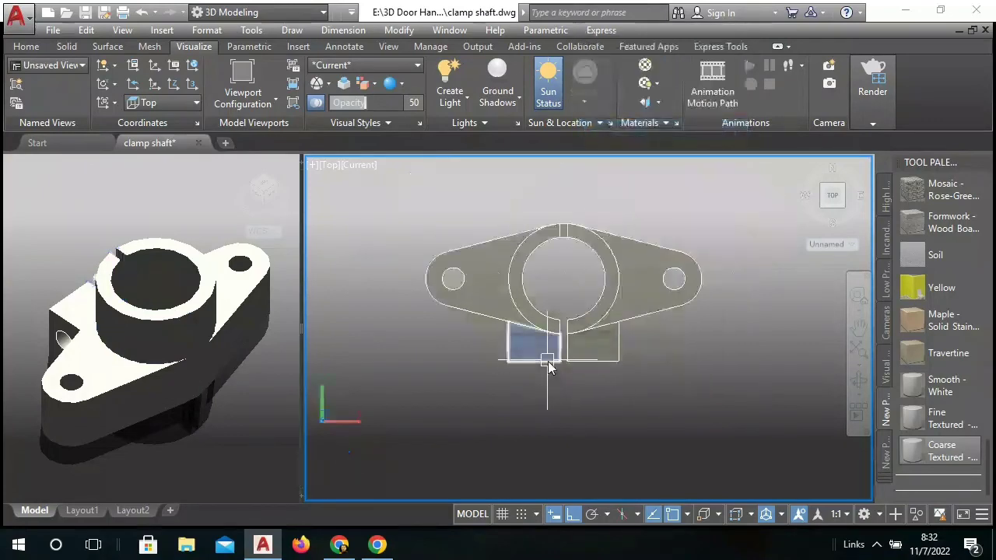
pyautogui.keyDown('shift'); pyautogui.moveTo(548, 367); pyautogui.dragTo(537, 305, button='middle'); pyautogui.keyUp('shift')
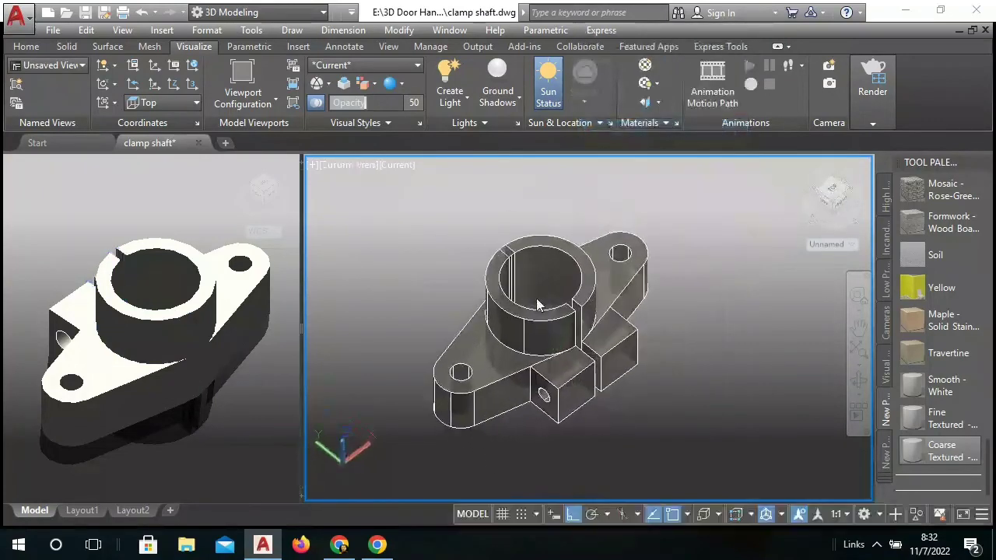
# Step: Switch to the Shaded visual style and orbit to view the clamp's front
pyautogui.moveTo(556, 379)
pyautogui.keyDown('shift'); pyautogui.mouseDown(button='middle')
pyautogui.moveTo(430, 345)
pyautogui.moveTo(519, 339)
pyautogui.mouseUp(button='middle'); pyautogui.keyUp('shift')
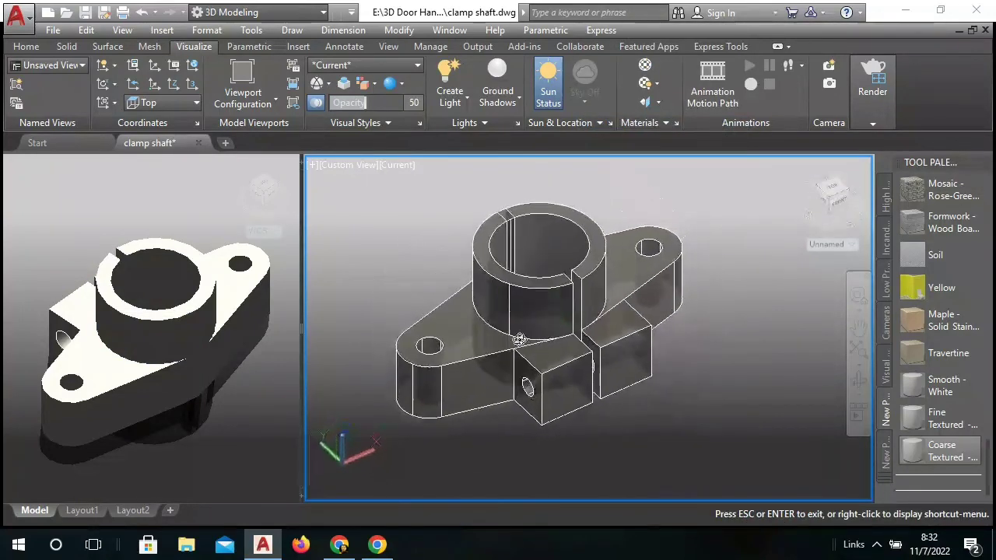
pyautogui.rightClick(385, 244)
pyautogui.moveTo(437, 501)
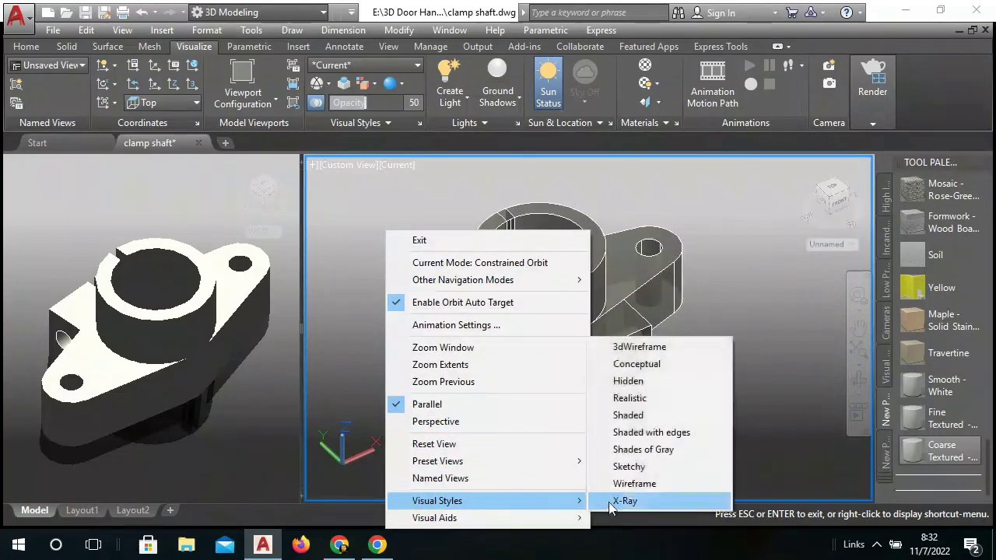
pyautogui.click(622, 415)
pyautogui.moveTo(602, 352)
pyautogui.mouseDown()
pyautogui.moveTo(602, 257)
pyautogui.moveTo(544, 371)
pyautogui.moveTo(573, 334)
pyautogui.moveTo(560, 331)
pyautogui.mouseUp()
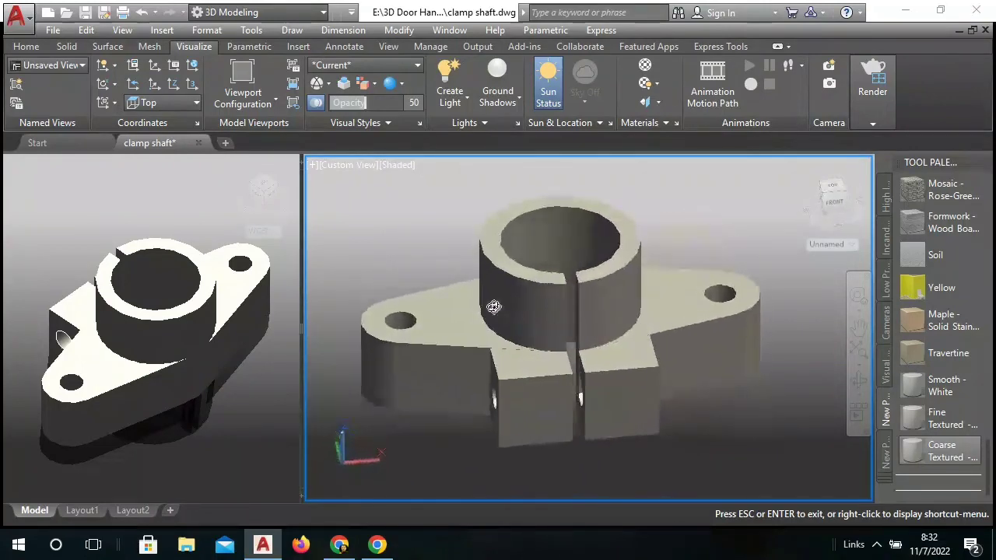
pyautogui.rightClick(443, 244)
pyautogui.click(458, 240)
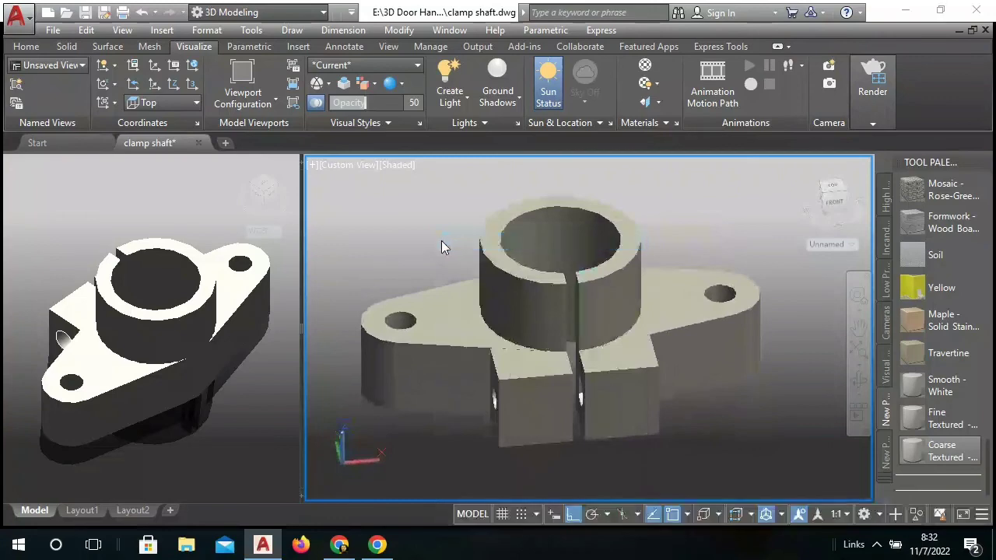
# Step: Union every clamp solid into one with UNI and orbit to inspect the slot
pyautogui.write('UN')
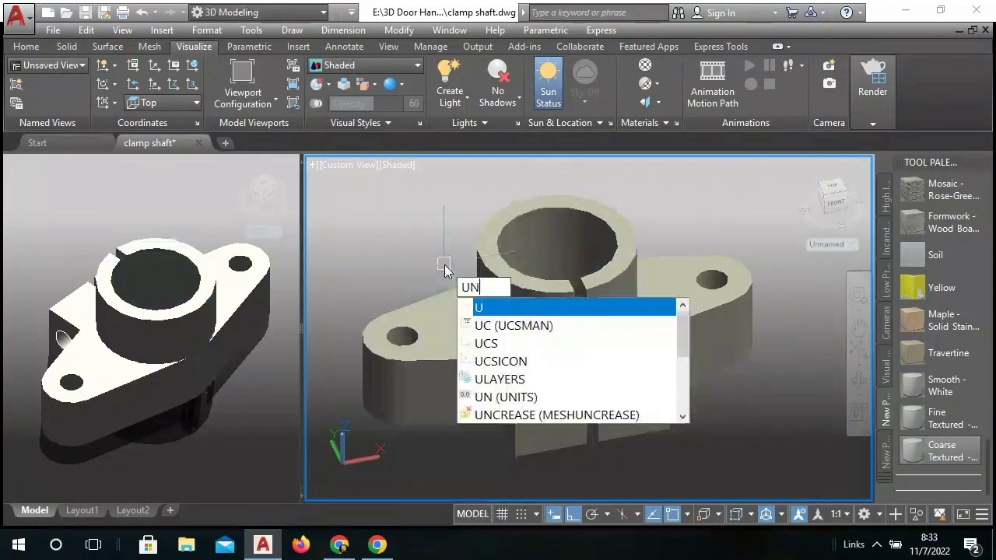
pyautogui.write('I')
pyautogui.click(511, 307)
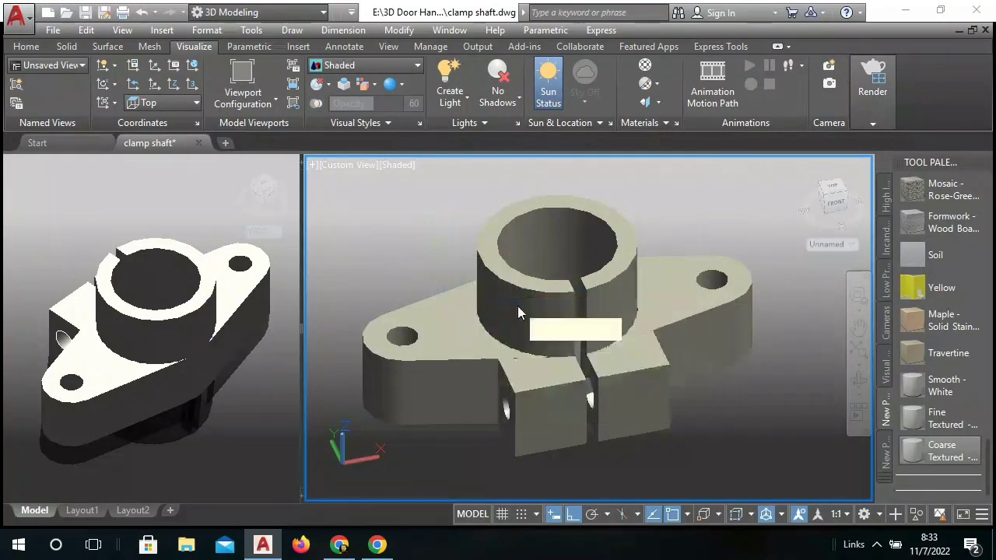
pyautogui.click(675, 244)
pyautogui.click(417, 400)
pyautogui.rightClick(406, 260)
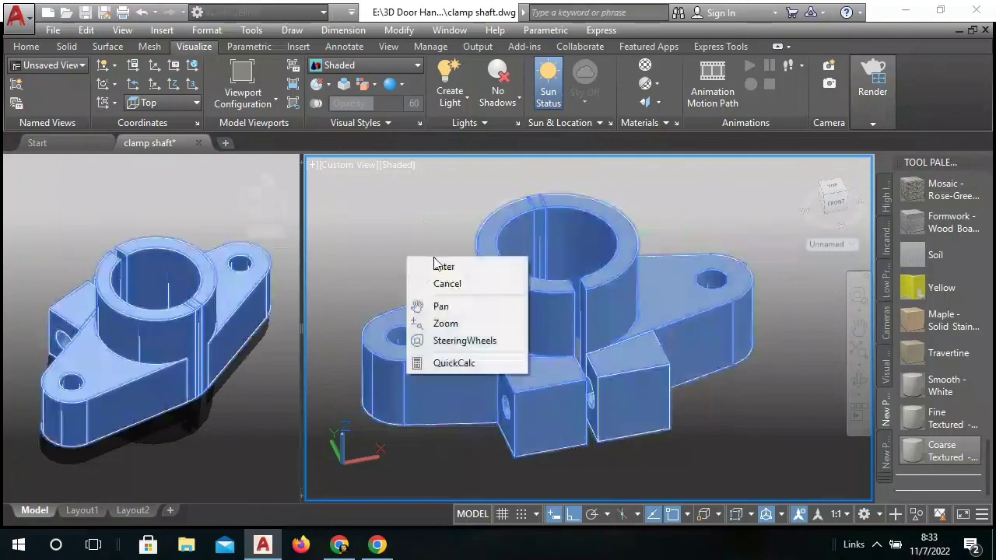
pyautogui.click(433, 268)
pyautogui.keyDown('shift'); pyautogui.moveTo(424, 276); pyautogui.dragTo(452, 269, button='middle'); pyautogui.keyUp('shift')
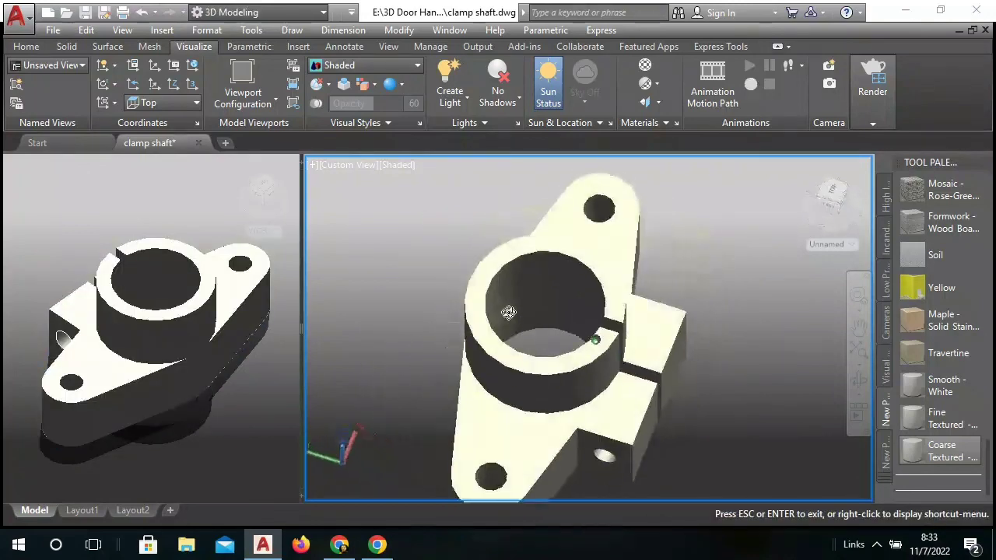